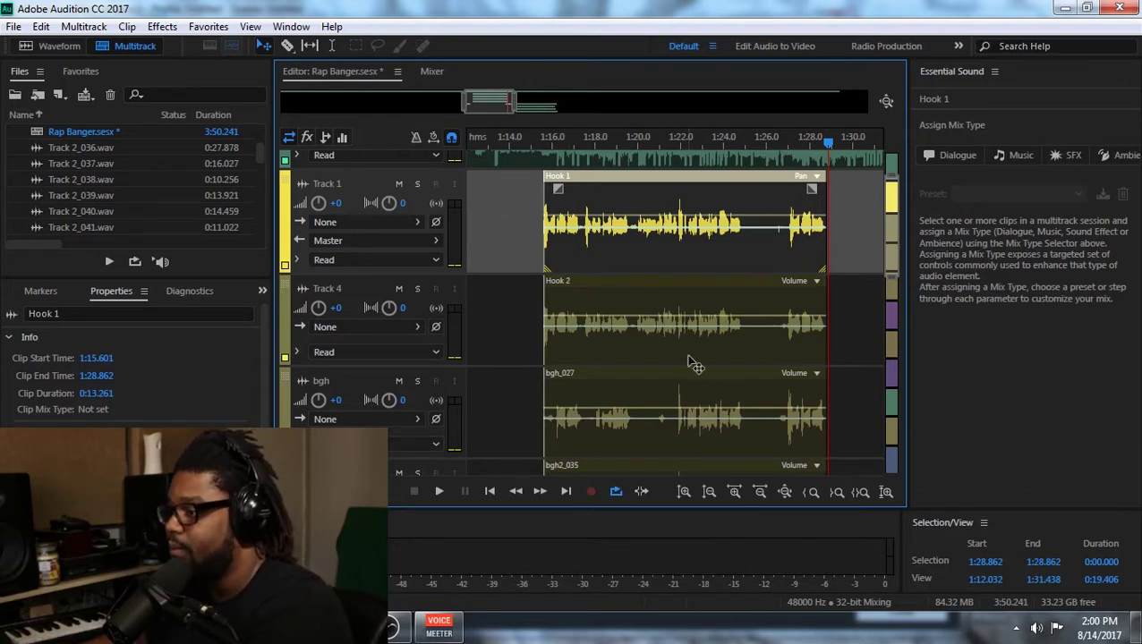
Frame the Hook clips in the overview and shrink Track 1's height so the vocal tracks fit.
{"action": "left_click_drag", "start_coordinate": [511, 106], "coordinate": [488, 100]}
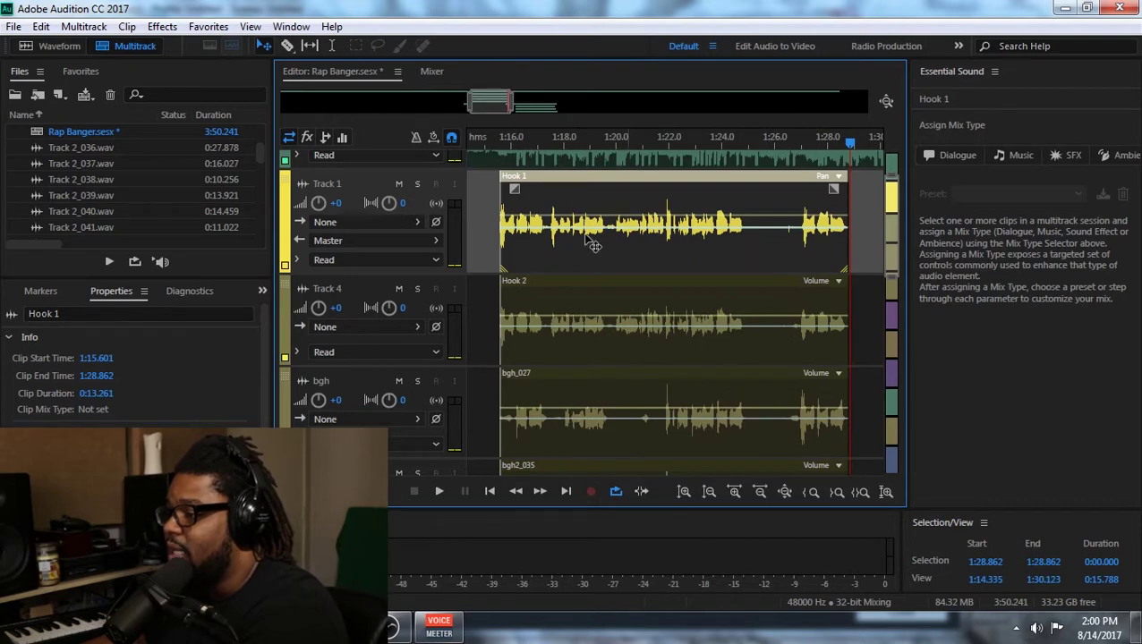
{"action": "mouse_move", "coordinate": [885, 239]}
{"action": "left_mouse_down"}
{"action": "mouse_move", "coordinate": [892, 277]}
{"action": "mouse_move", "coordinate": [893, 215]}
{"action": "mouse_move", "coordinate": [892, 235]}
{"action": "left_mouse_up"}
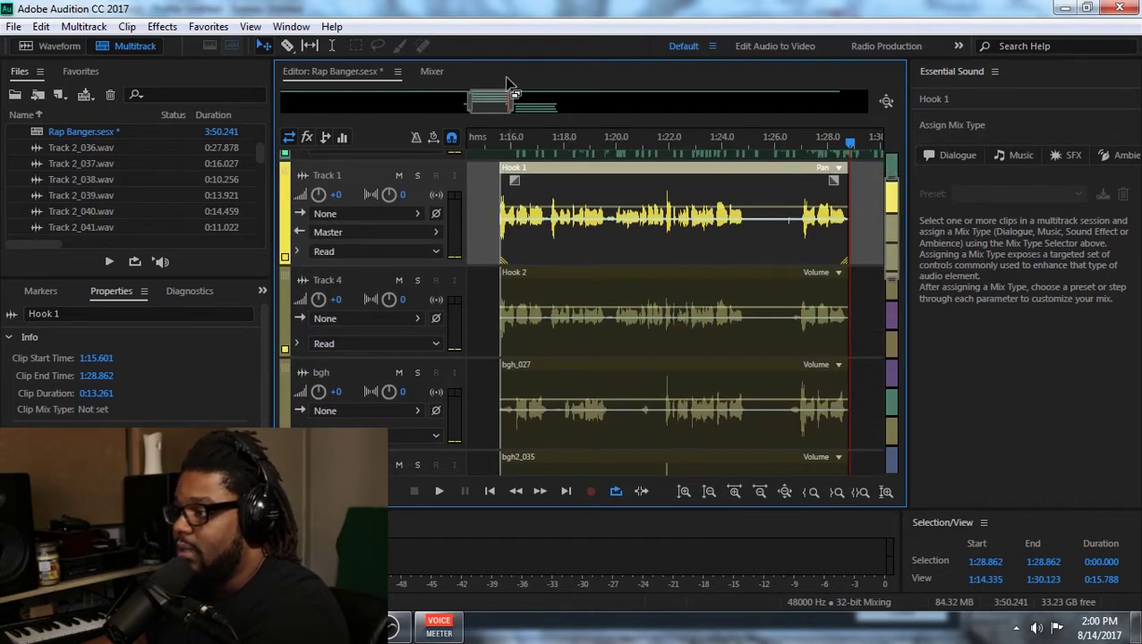
{"action": "left_click_drag", "start_coordinate": [507, 100], "coordinate": [520, 109]}
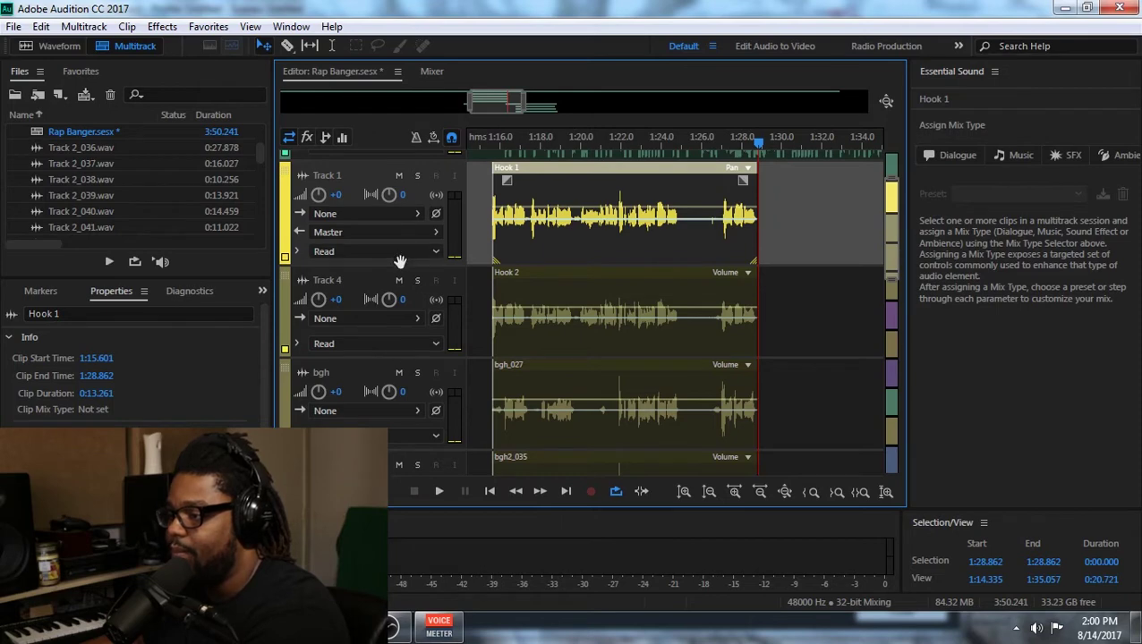
{"action": "left_click_drag", "start_coordinate": [399, 264], "coordinate": [394, 248]}
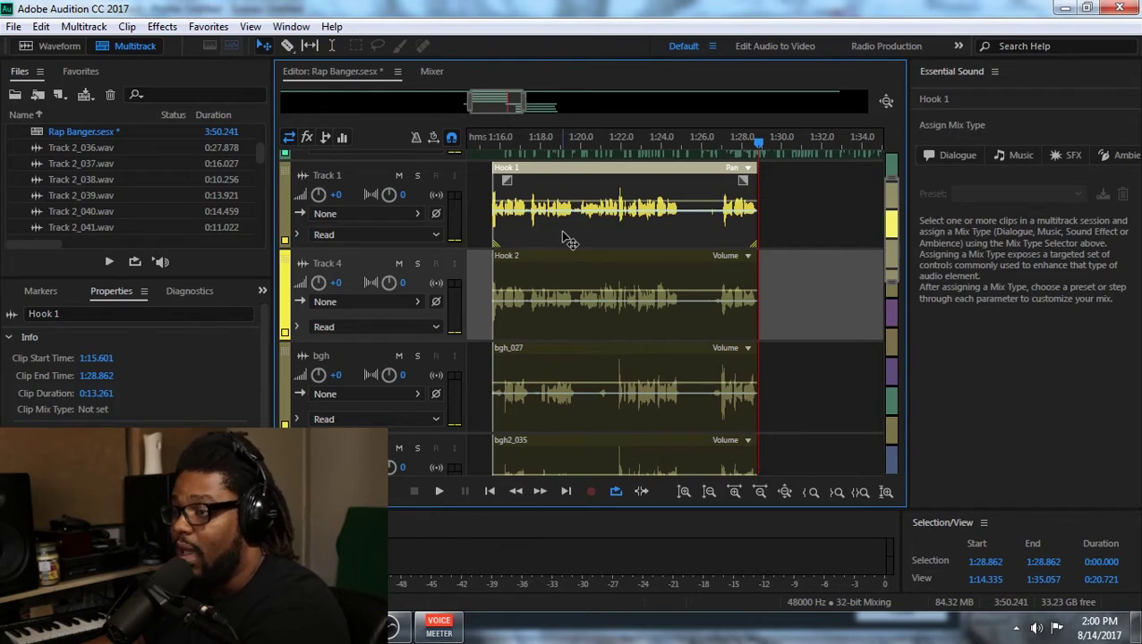
Open the Hook 1 clip, Track 3_023.wav, in the Waveform editor with the volume HUD pinned.
{"action": "double_click", "coordinate": [528, 210]}
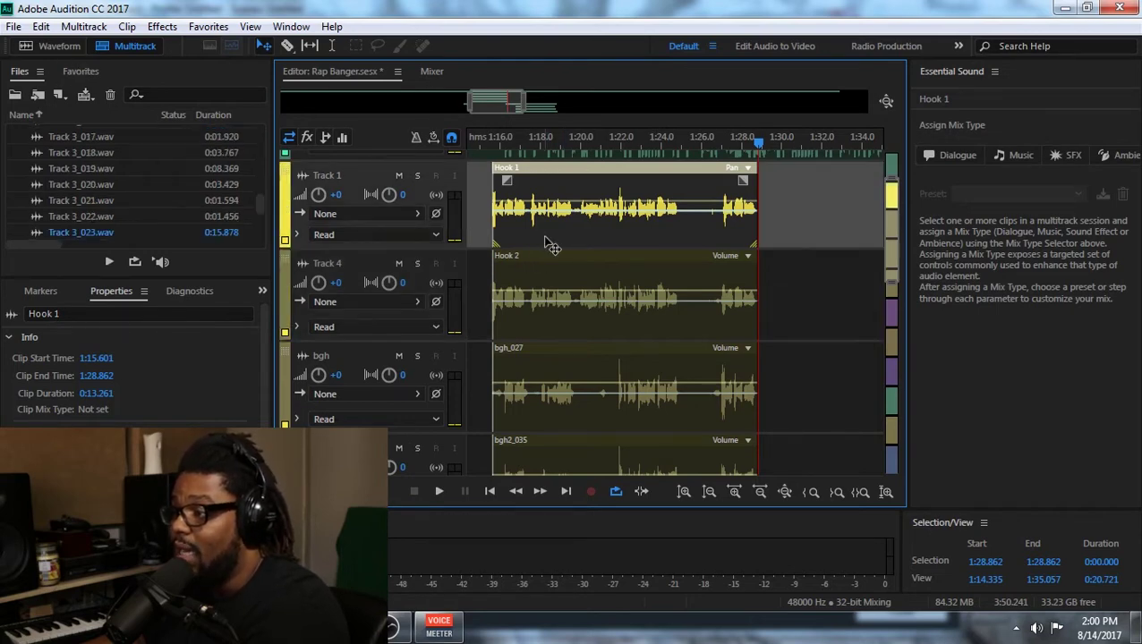
{"action": "left_click", "coordinate": [447, 202]}
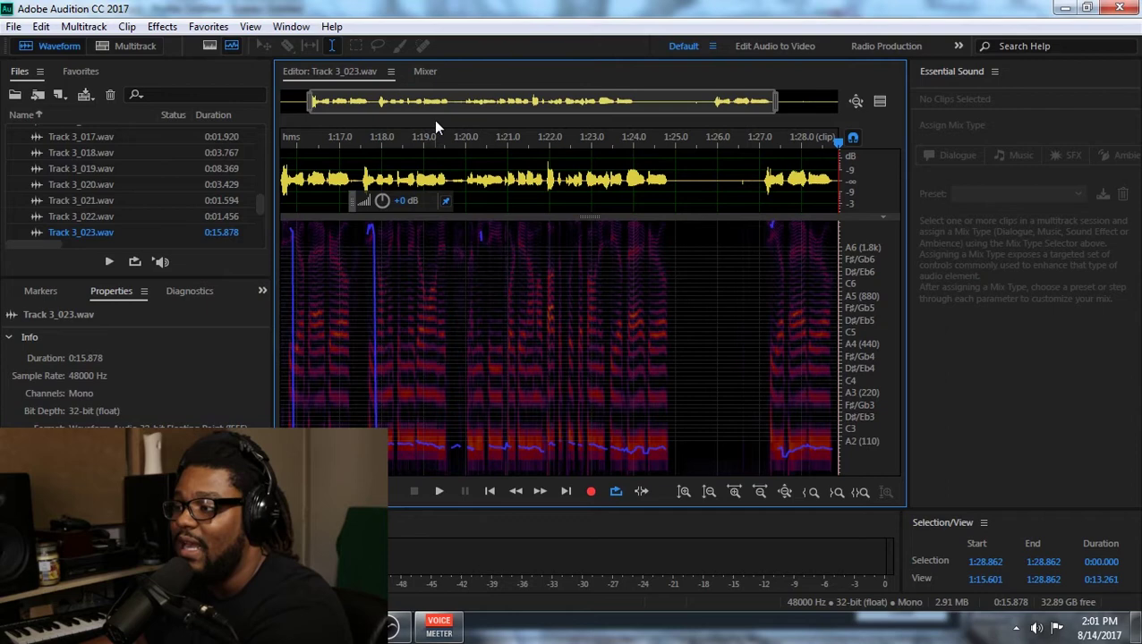
{"action": "left_click_drag", "start_coordinate": [309, 105], "coordinate": [284, 102]}
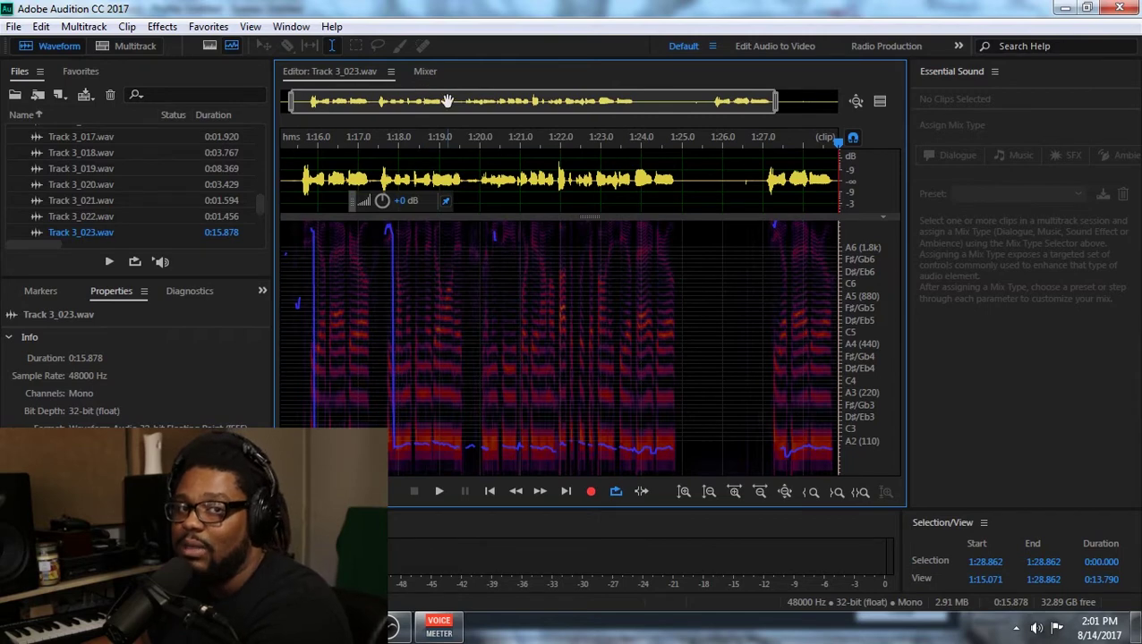
Select the quiet gap from 1:25.457 to 1:26.000 and audition it.
{"action": "left_click", "coordinate": [424, 70]}
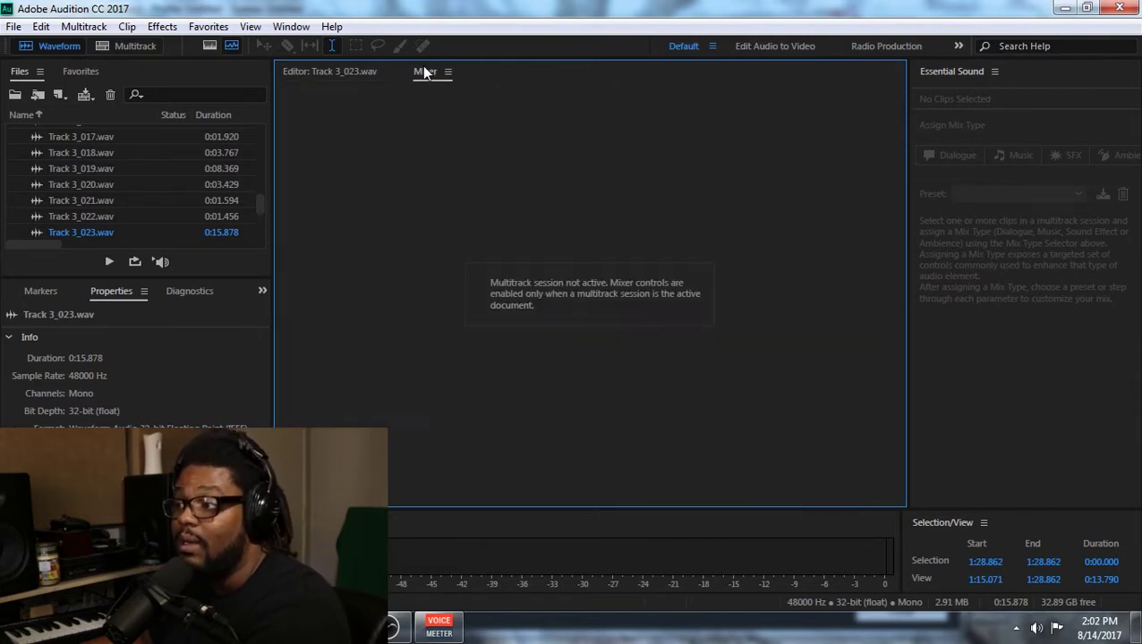
{"action": "left_click", "coordinate": [338, 74]}
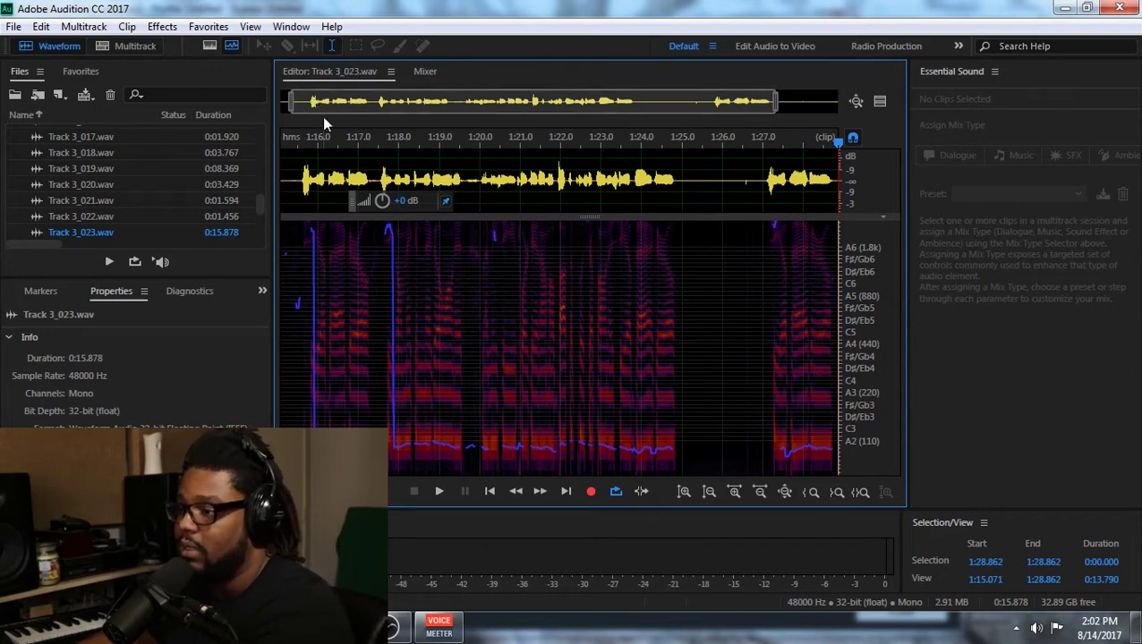
{"action": "scroll", "coordinate": [325, 102], "scroll_direction": "down", "scroll_amount": 1}
{"action": "left_click_drag", "start_coordinate": [326, 102], "coordinate": [314, 102]}
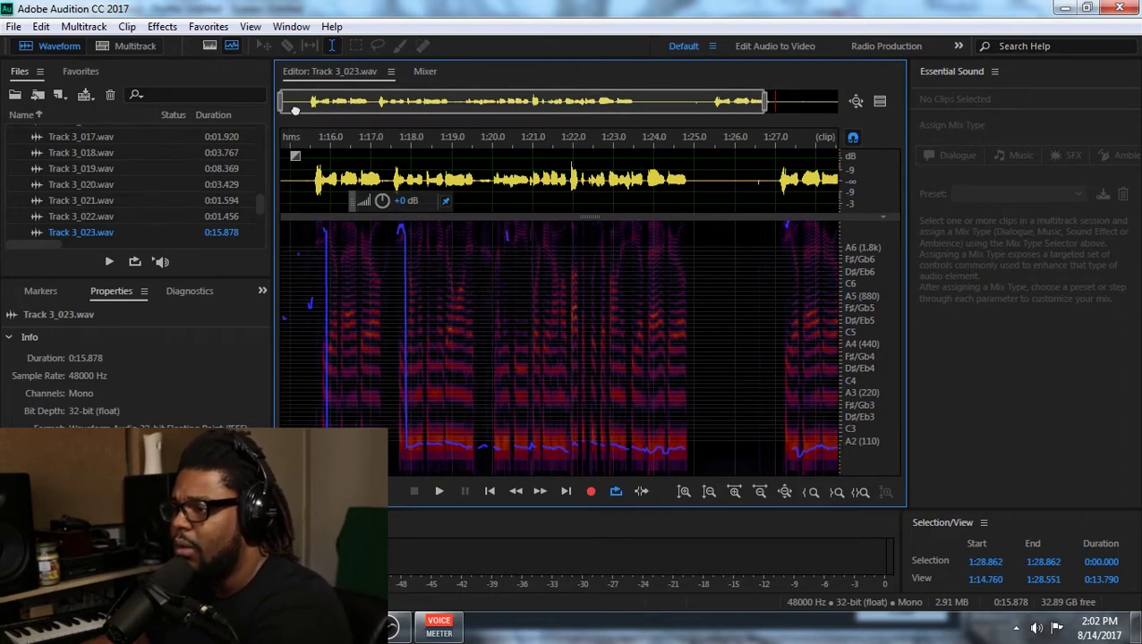
{"action": "left_click", "coordinate": [314, 179]}
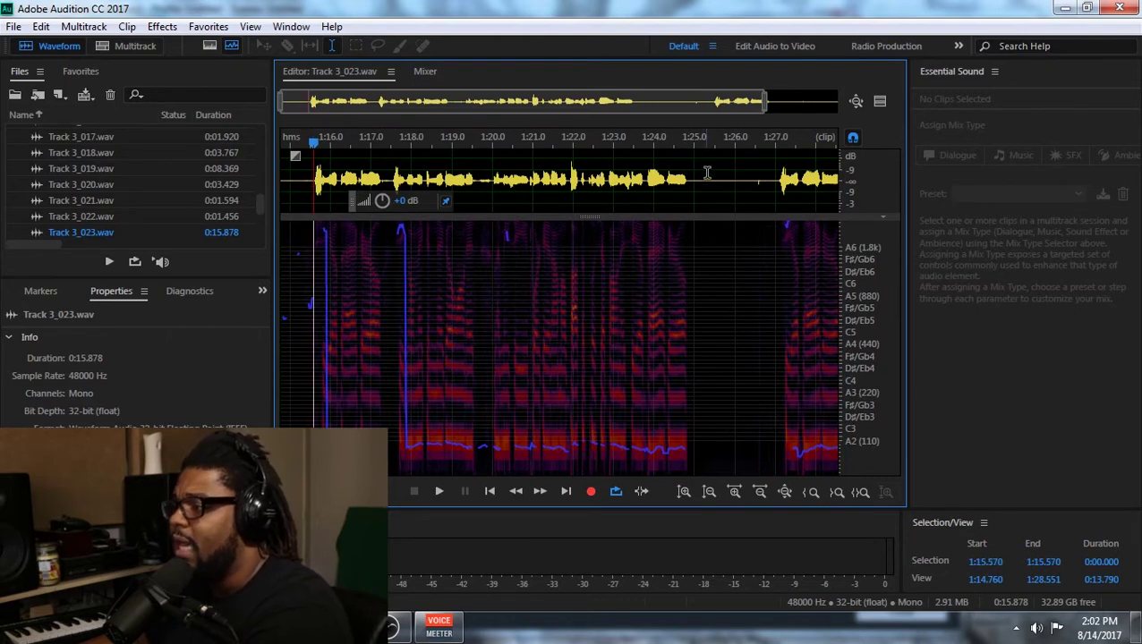
{"action": "left_click_drag", "start_coordinate": [695, 179], "coordinate": [722, 185]}
{"action": "key", "text": "space"}
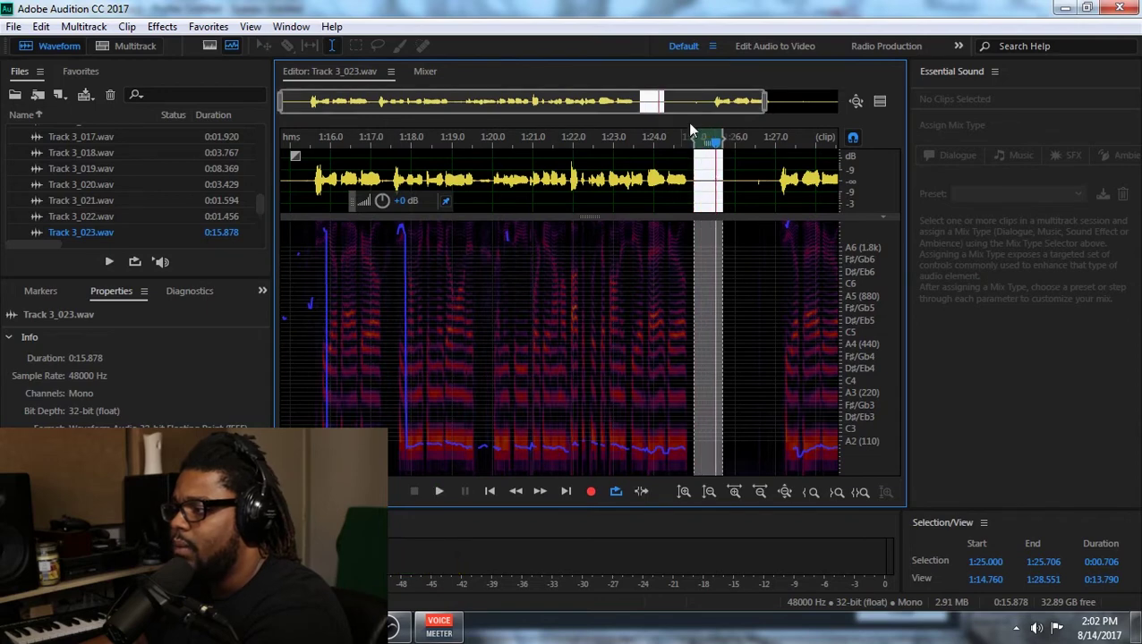
{"action": "left_click_drag", "start_coordinate": [733, 176], "coordinate": [703, 184]}
{"action": "key", "text": "space"}
{"action": "key", "text": "space"}
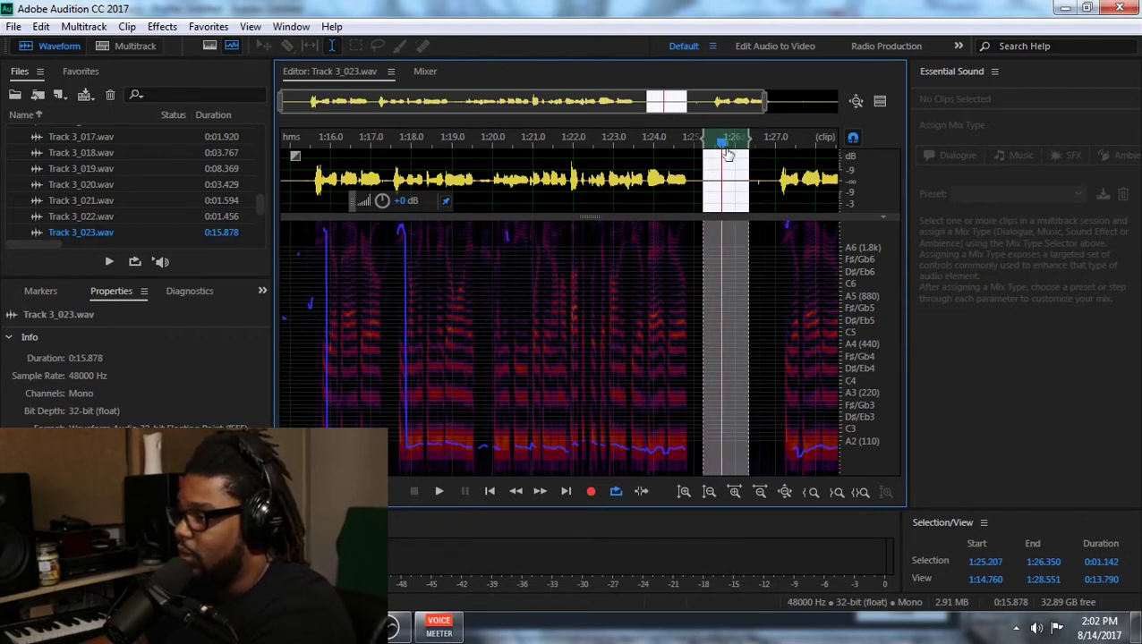
{"action": "mouse_move", "coordinate": [703, 180]}
{"action": "left_mouse_down"}
{"action": "mouse_move", "coordinate": [731, 179]}
{"action": "mouse_move", "coordinate": [712, 179]}
{"action": "left_mouse_up"}
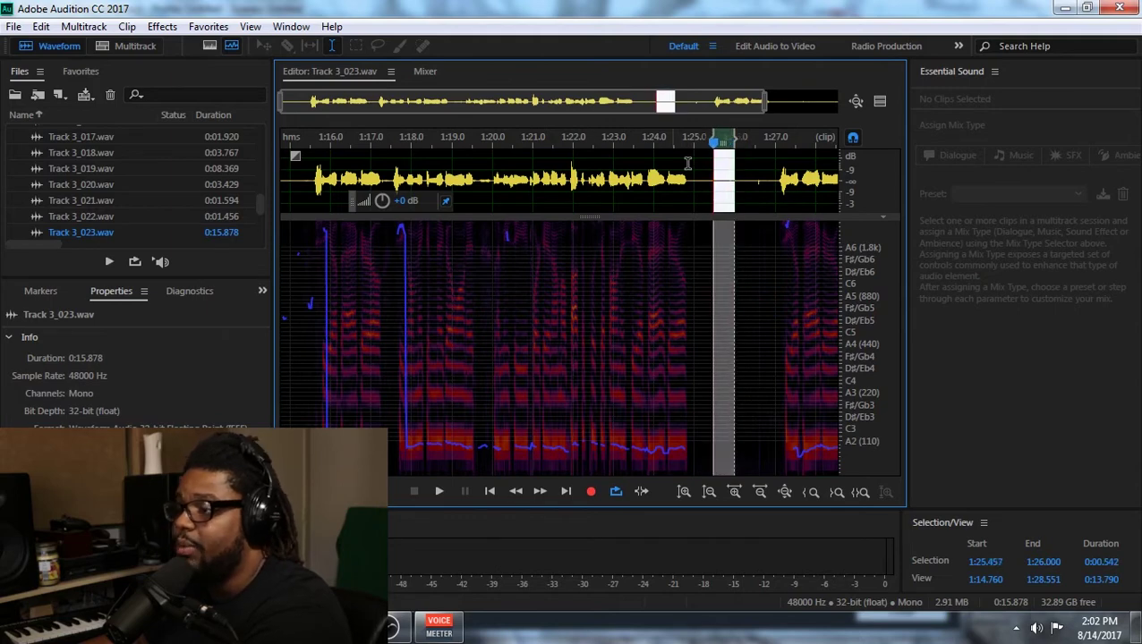
Capture the selected quiet gap as a noise print.
{"action": "left_click", "coordinate": [99, 26]}
{"action": "mouse_move", "coordinate": [157, 34]}
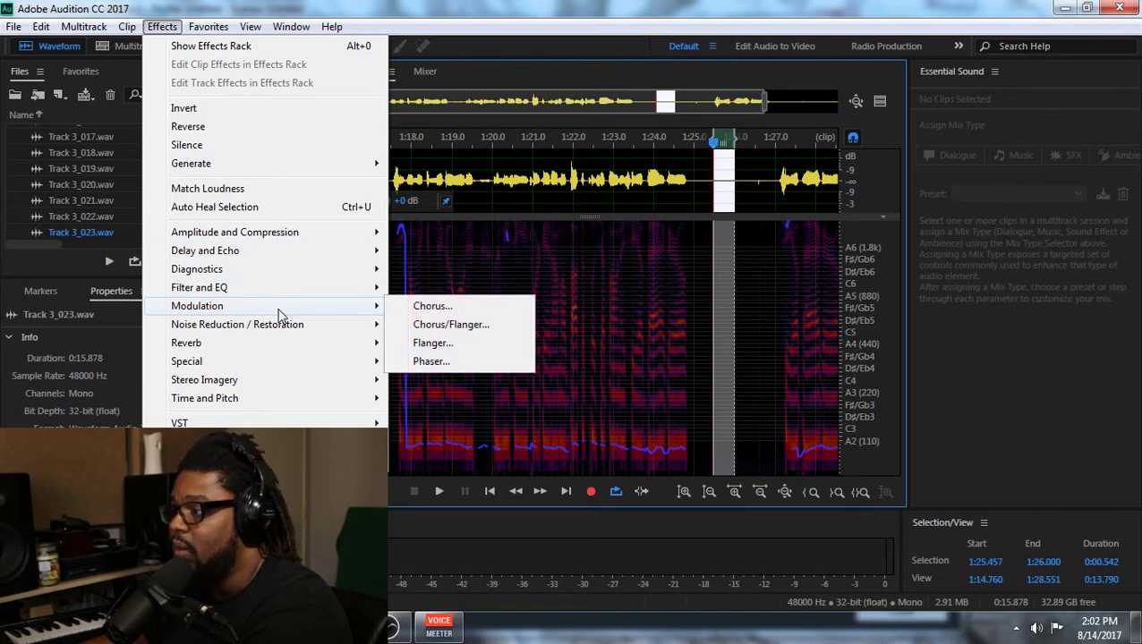
{"action": "mouse_move", "coordinate": [251, 26]}
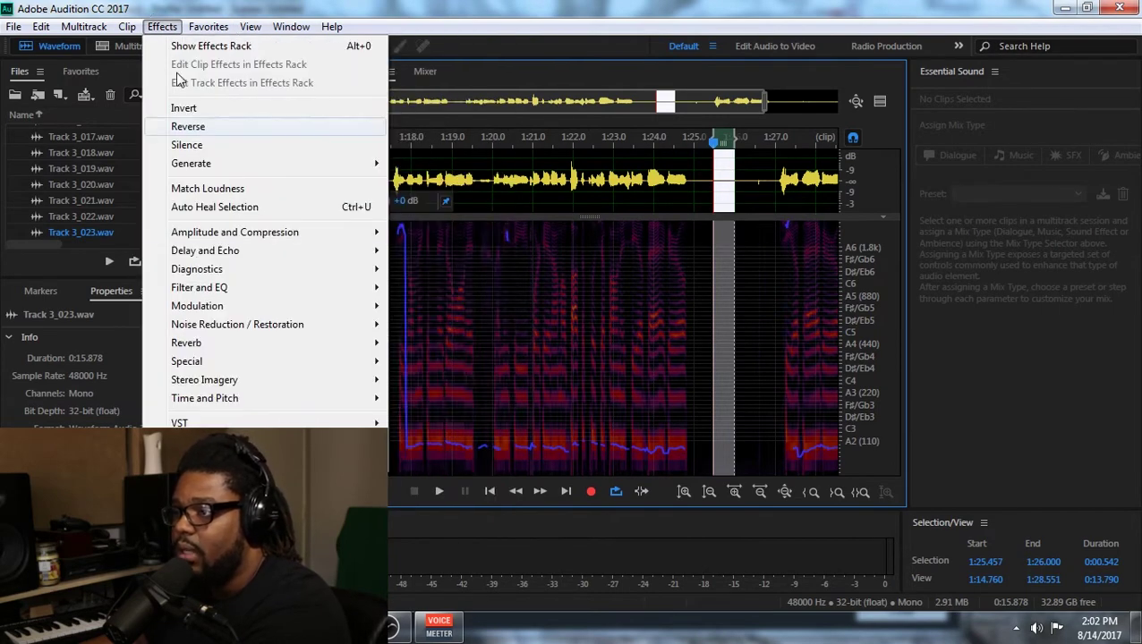
{"action": "mouse_move", "coordinate": [310, 324]}
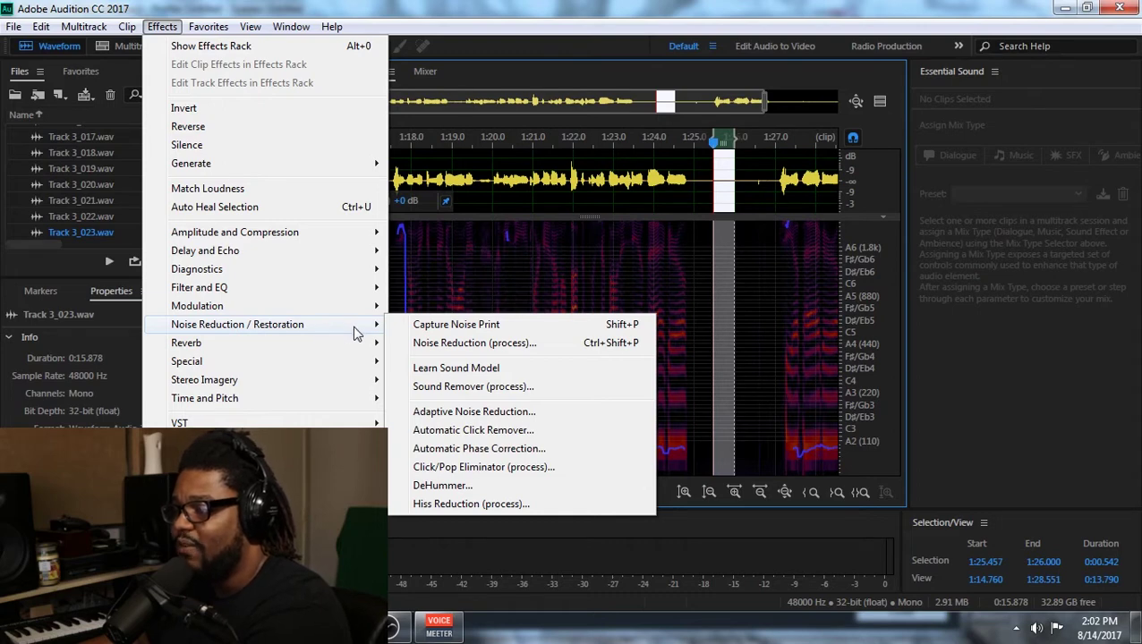
{"action": "left_click", "coordinate": [432, 331]}
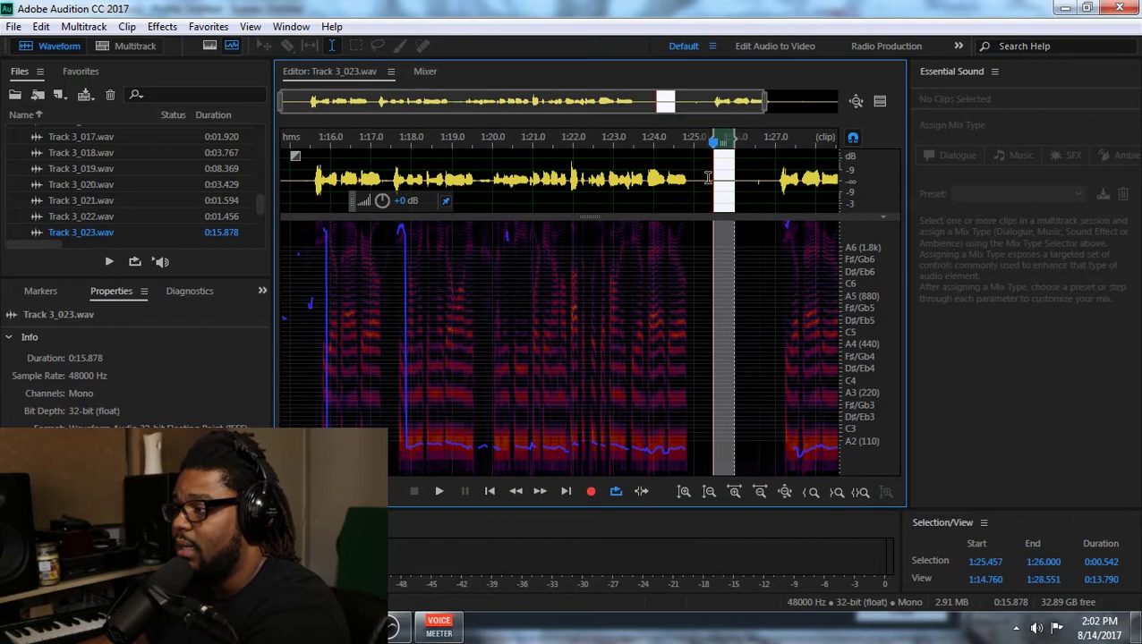
Select the entire Track 3_023 clip.
{"action": "double_click", "coordinate": [707, 177]}
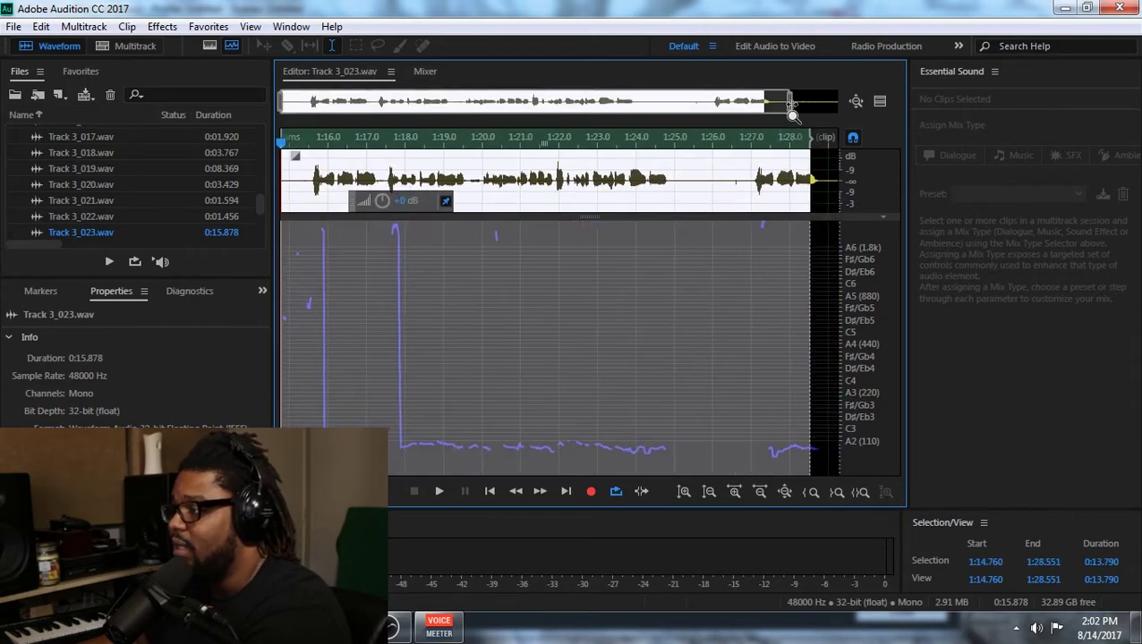
{"action": "left_click_drag", "start_coordinate": [791, 105], "coordinate": [810, 105]}
{"action": "double_click", "coordinate": [667, 197]}
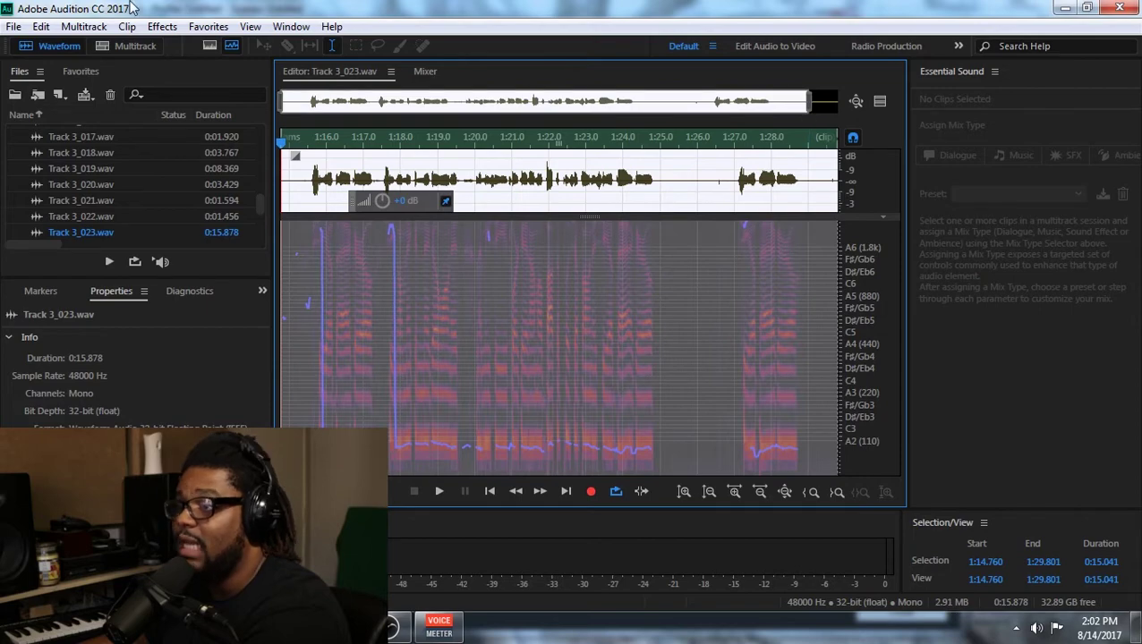
{"action": "left_click", "coordinate": [162, 26]}
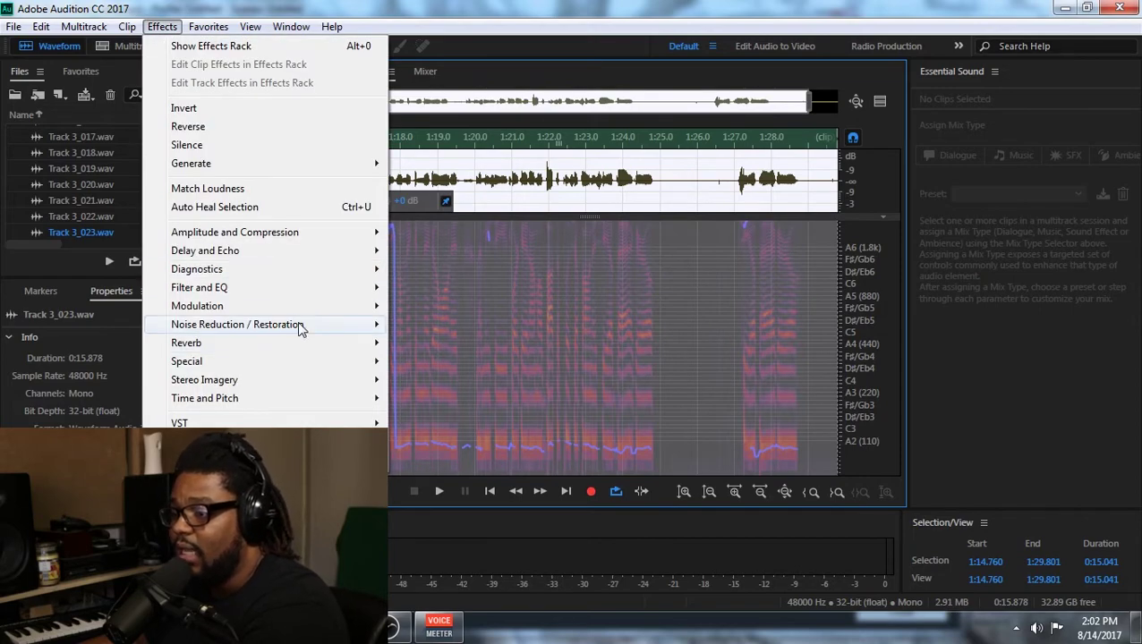
Preview, then apply Noise Reduction at 50%, reducing by 16 dB, to the whole clip.
{"action": "mouse_move", "coordinate": [301, 329]}
{"action": "left_click", "coordinate": [458, 343]}
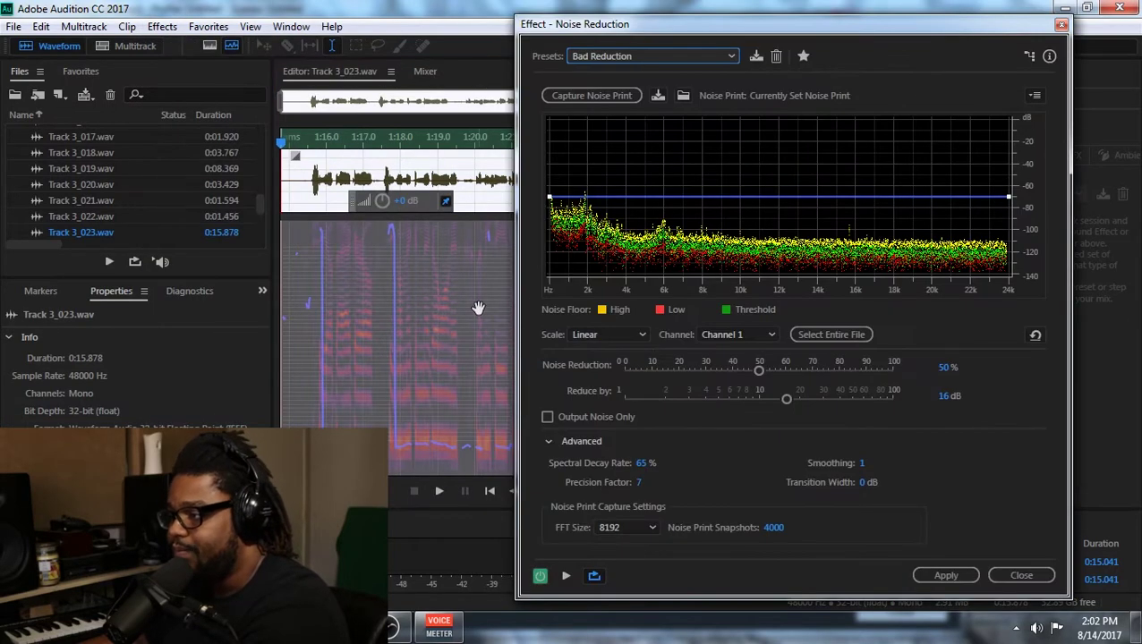
{"action": "left_click", "coordinate": [565, 578]}
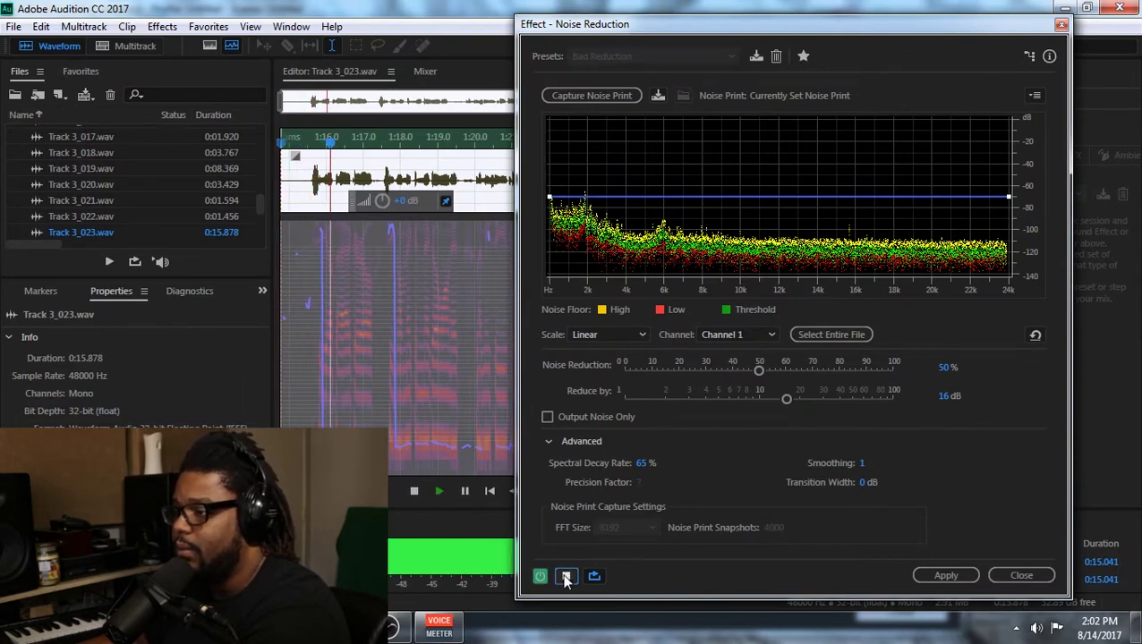
{"action": "left_click", "coordinate": [565, 578]}
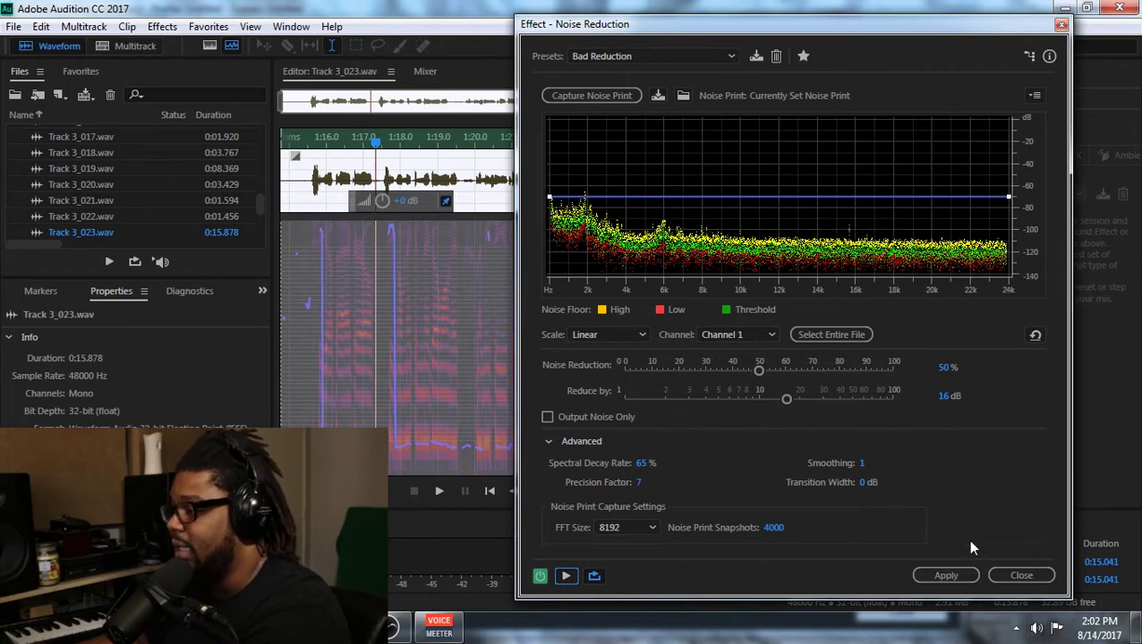
{"action": "left_click", "coordinate": [939, 577]}
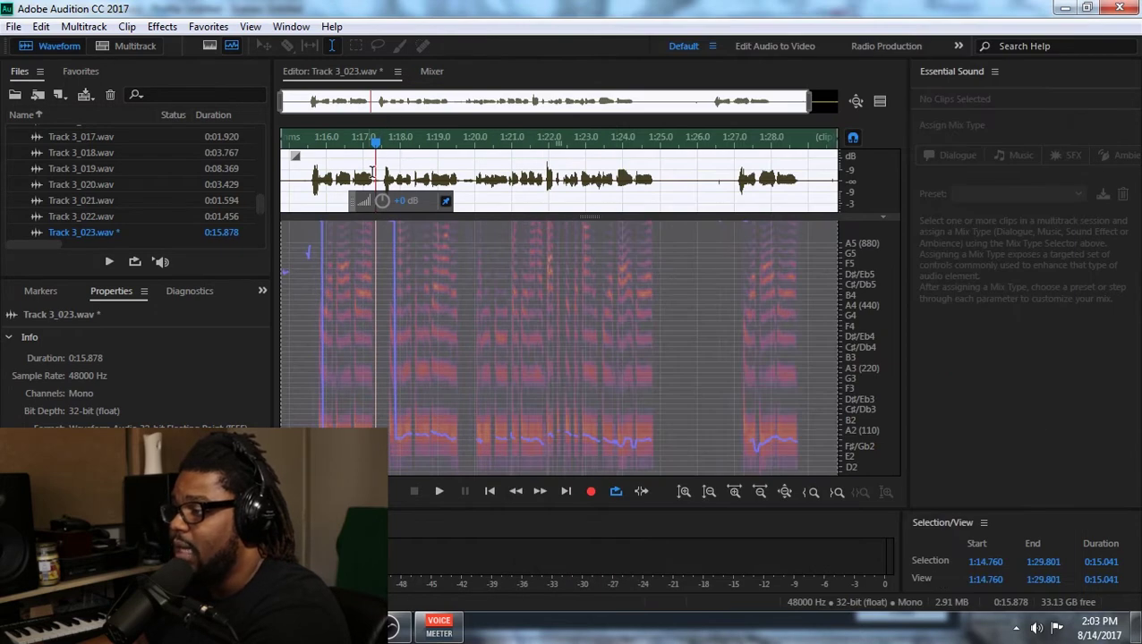
Play back the cleaned clip, then silence its ending from 1:29 to 1:30.6.
{"action": "key", "text": "space"}
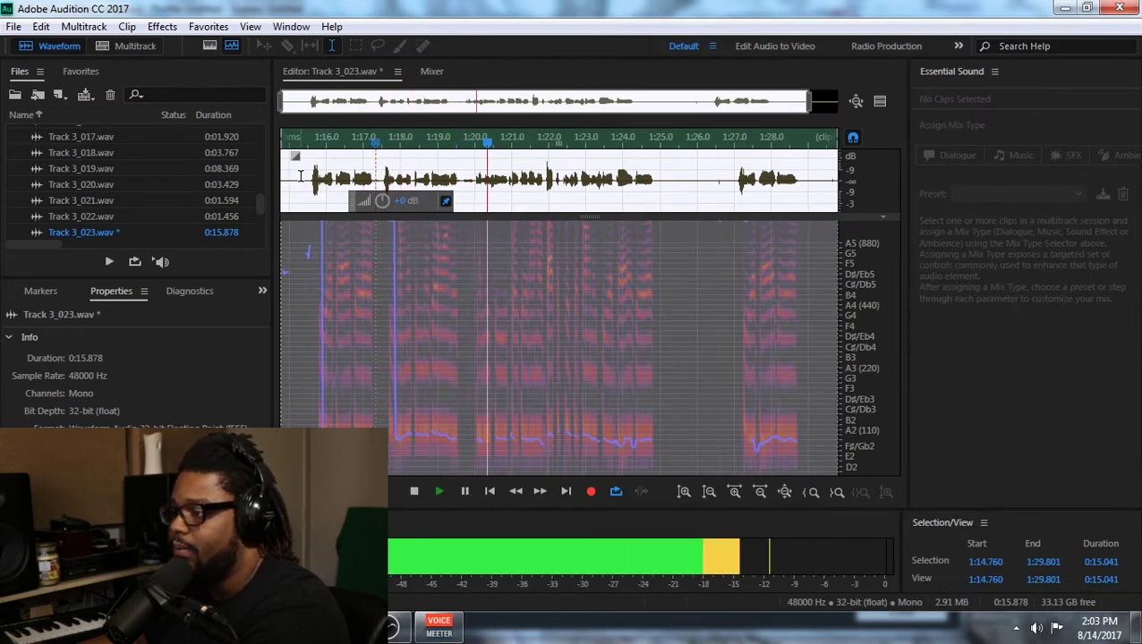
{"action": "key", "text": "space"}
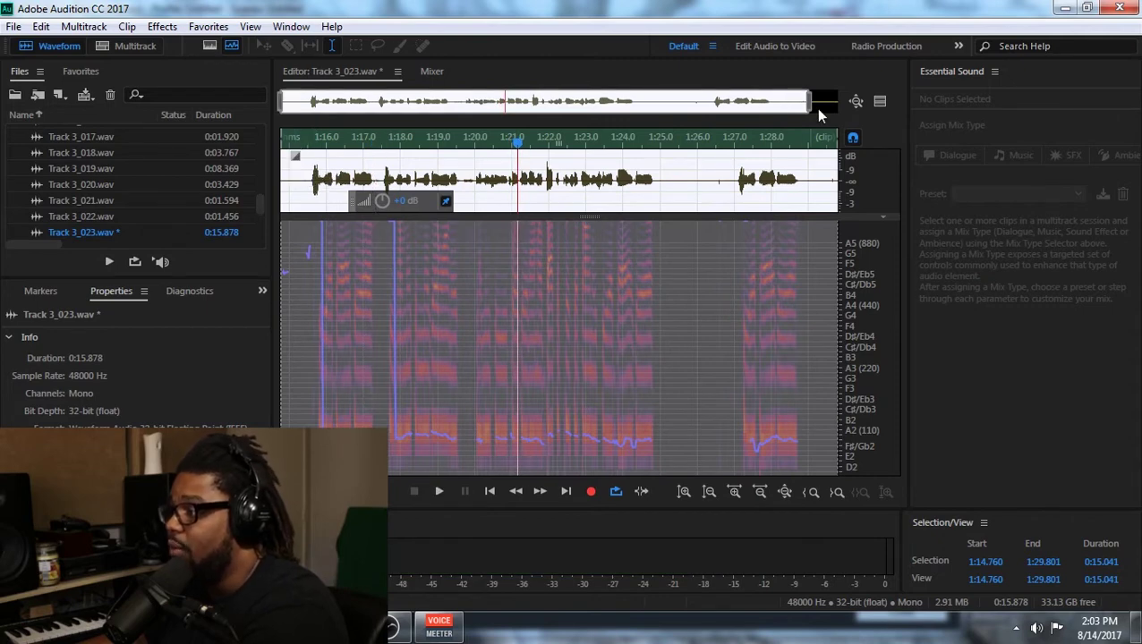
{"action": "left_click", "coordinate": [809, 105]}
{"action": "left_click_drag", "start_coordinate": [810, 105], "coordinate": [880, 122]}
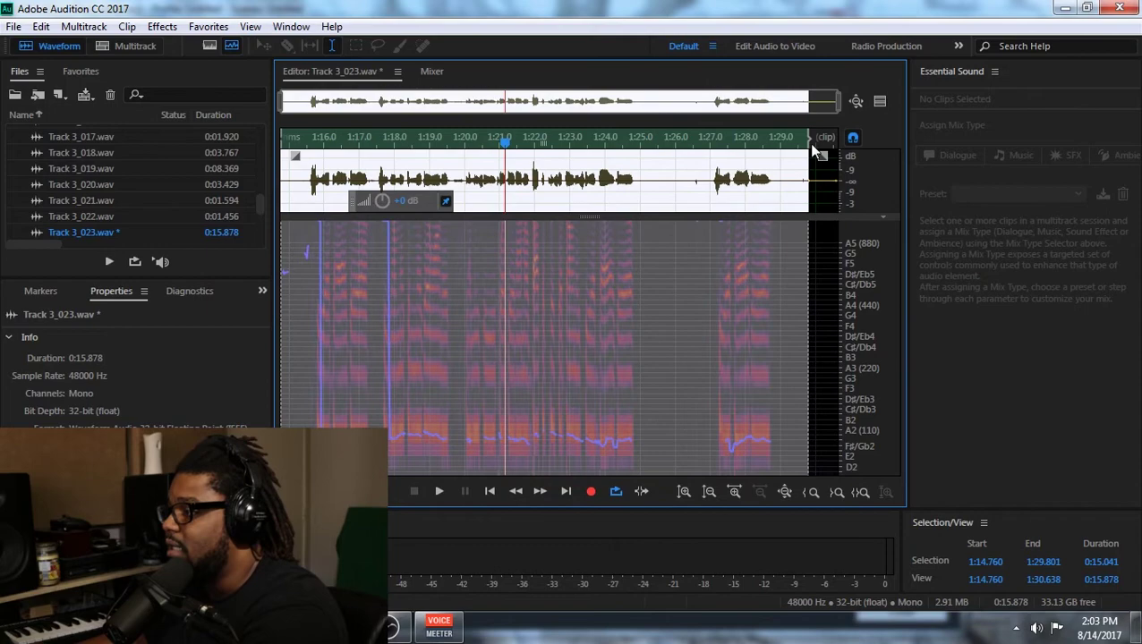
{"action": "left_click_drag", "start_coordinate": [808, 136], "coordinate": [857, 138]}
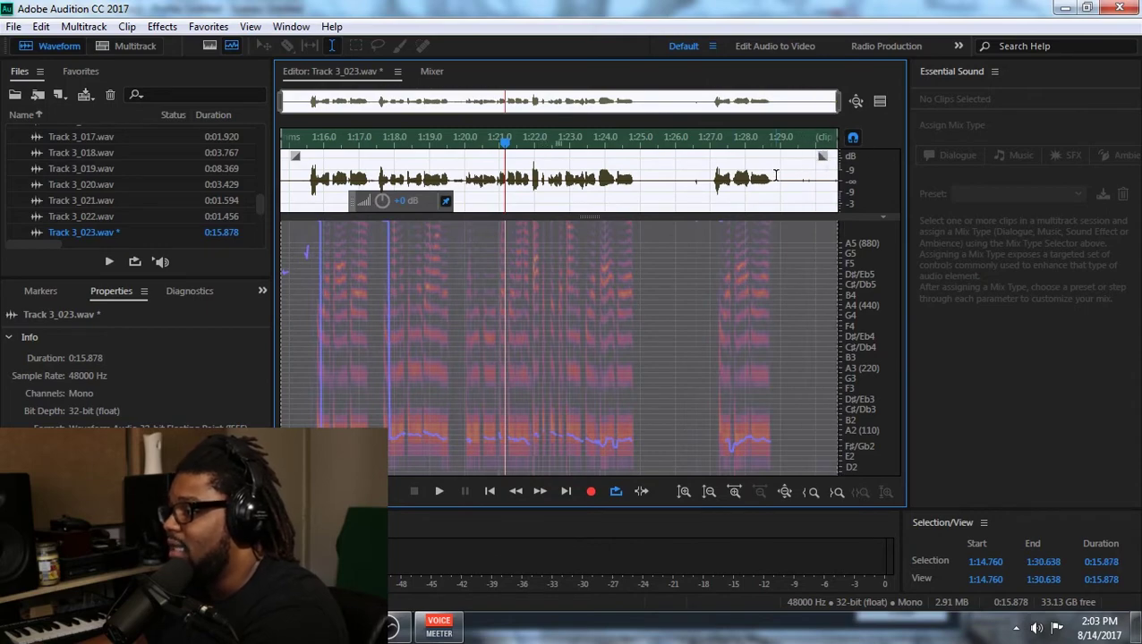
{"action": "left_click_drag", "start_coordinate": [780, 176], "coordinate": [941, 208]}
{"action": "left_click", "coordinate": [163, 26]}
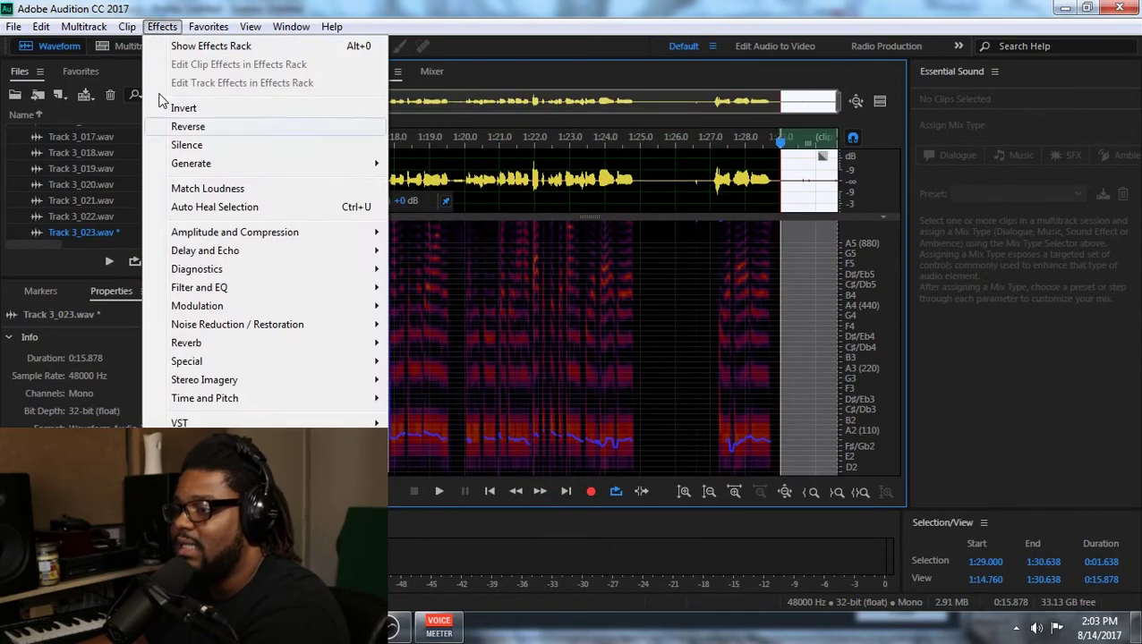
{"action": "left_click", "coordinate": [216, 144]}
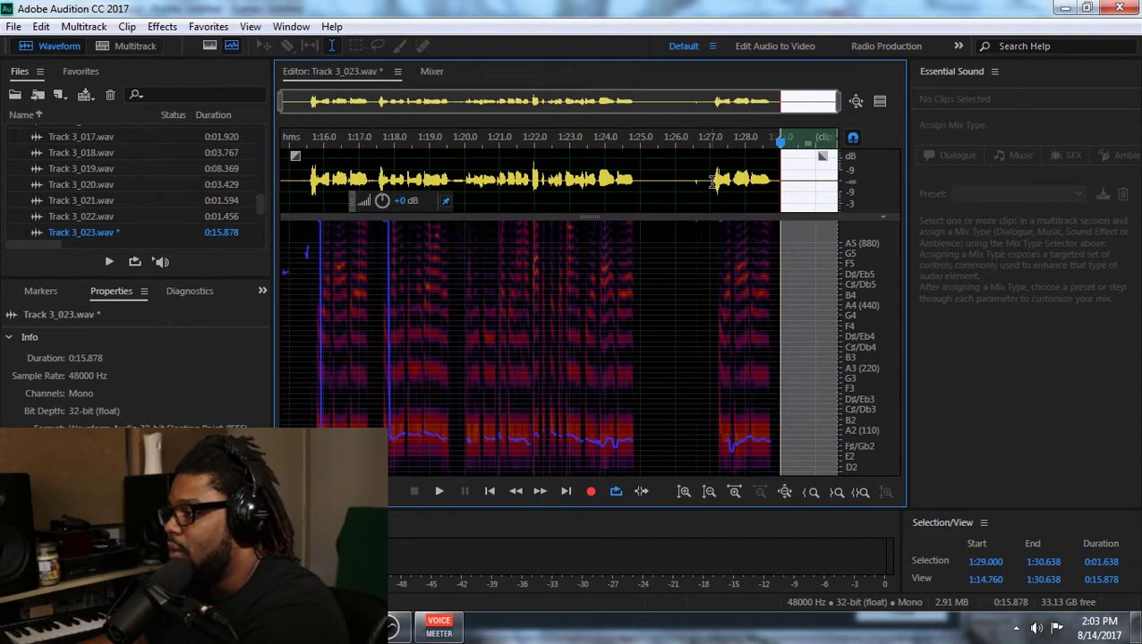
Silence the pause between phrases from 1:25 to 1:27.
{"action": "left_click_drag", "start_coordinate": [710, 182], "coordinate": [640, 204]}
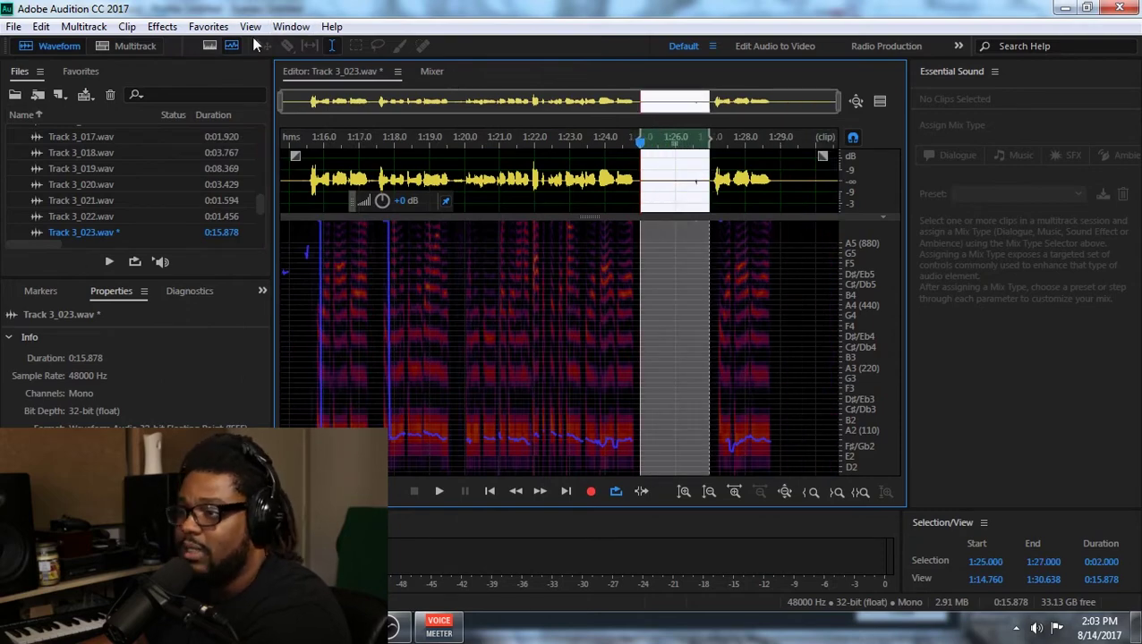
{"action": "left_click", "coordinate": [128, 27]}
{"action": "mouse_move", "coordinate": [160, 12]}
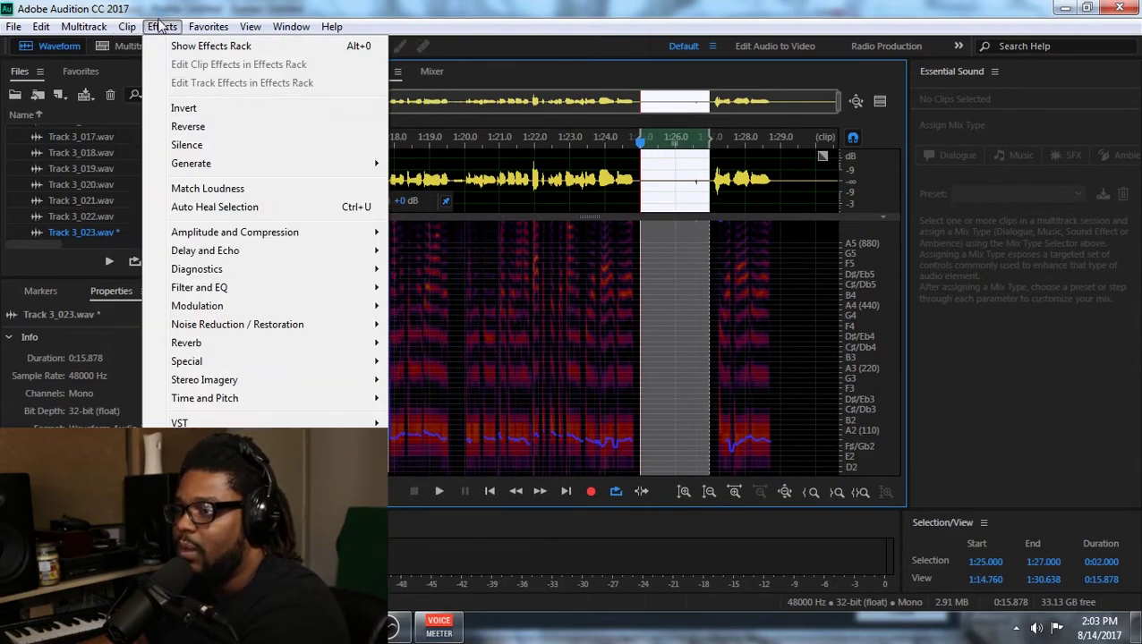
{"action": "left_click", "coordinate": [190, 145]}
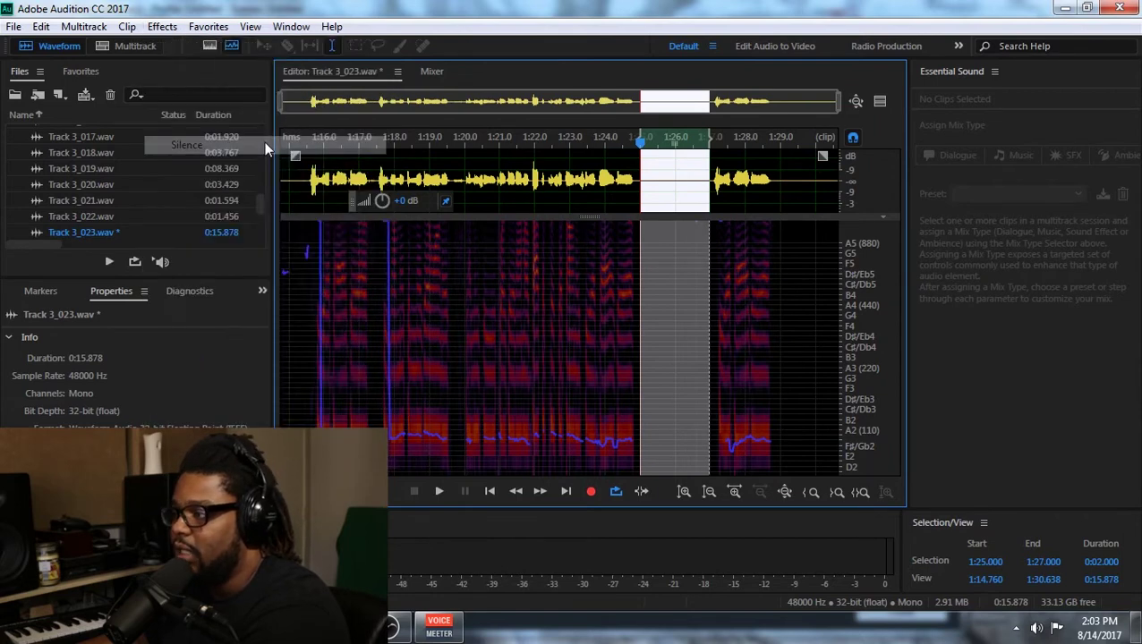
Silence the quiet opening from 1:14.76 to 1:15.55.
{"action": "left_click_drag", "start_coordinate": [309, 179], "coordinate": [177, 199]}
{"action": "left_click", "coordinate": [84, 26]}
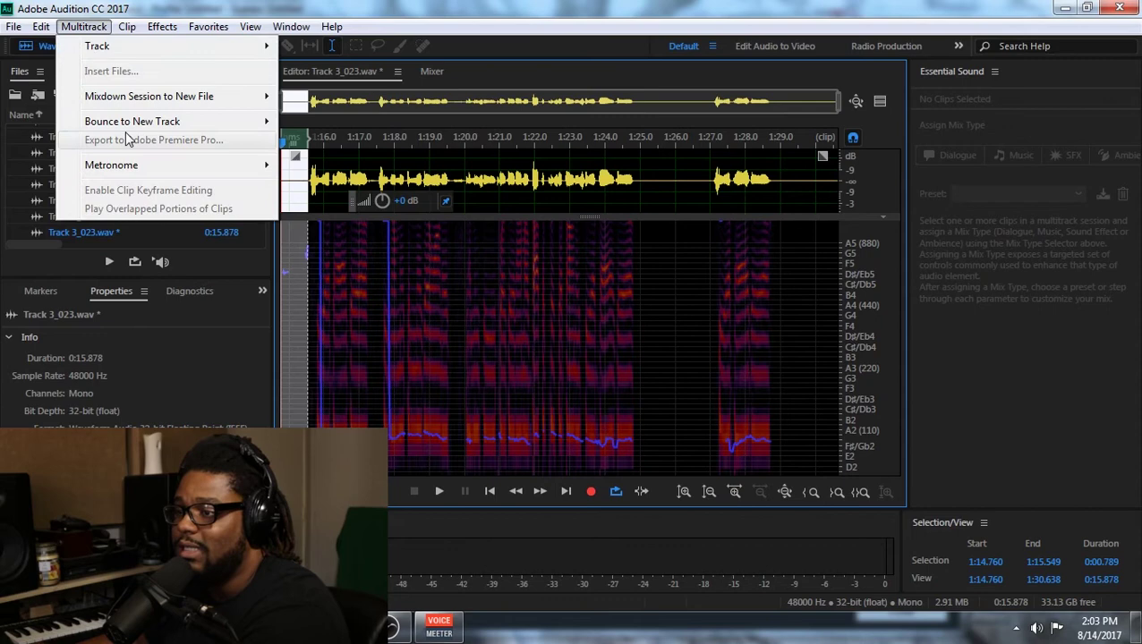
{"action": "left_click", "coordinate": [83, 26]}
{"action": "left_click", "coordinate": [161, 26]}
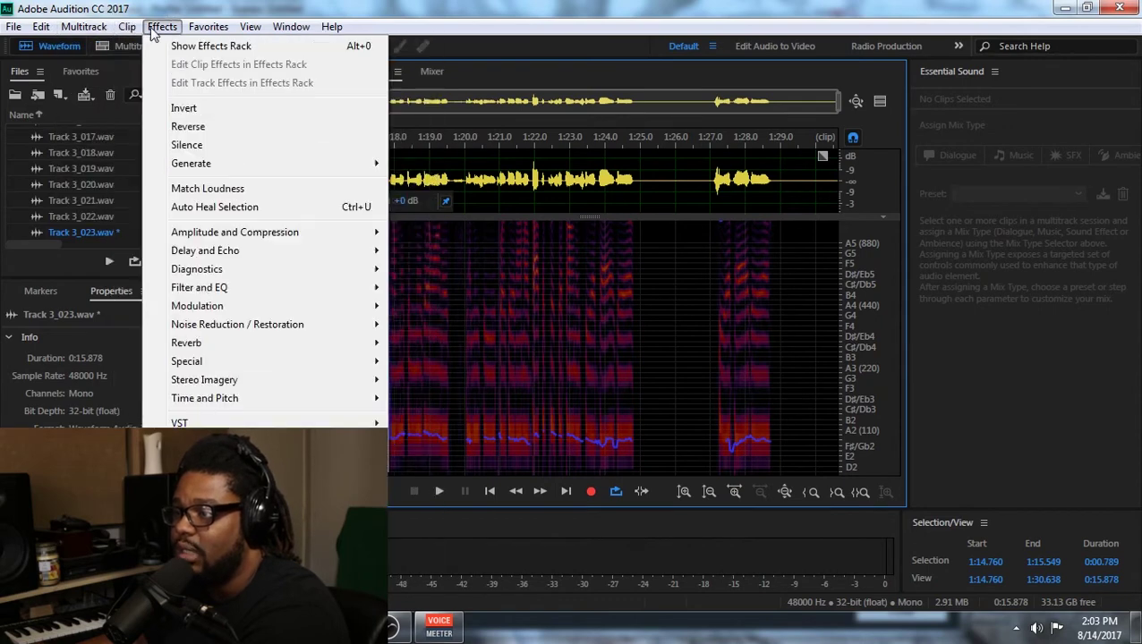
{"action": "left_click", "coordinate": [208, 144]}
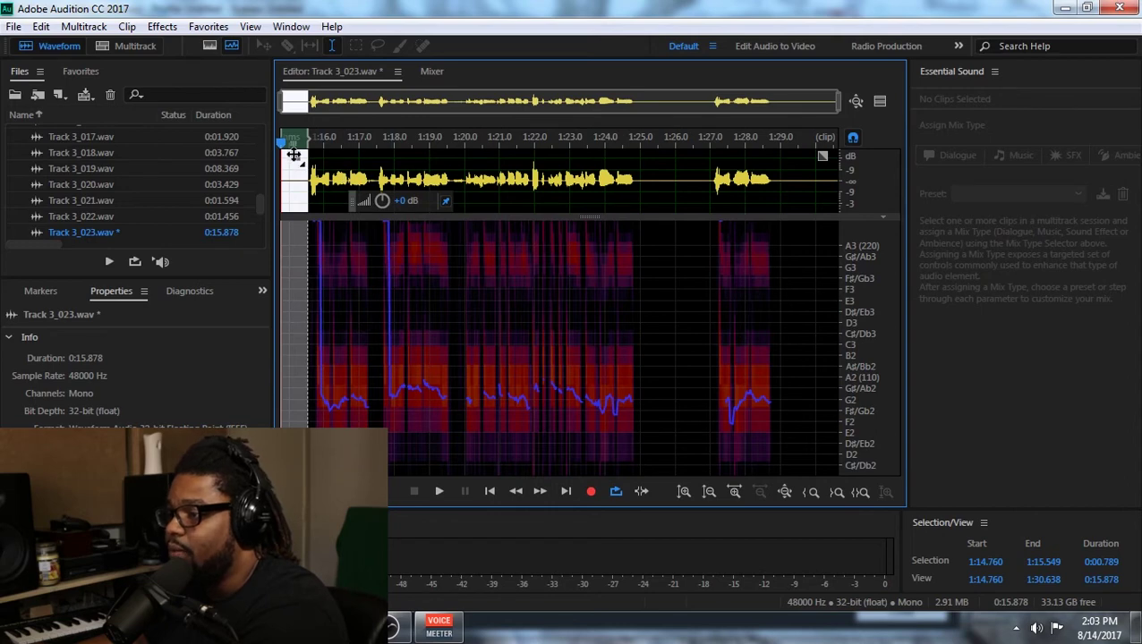
Select all of Track 3_023.wav and add a linear fade-in at its start and fade-out at its end.
{"action": "left_click", "coordinate": [499, 179]}
{"action": "key", "text": "ctrl+a"}
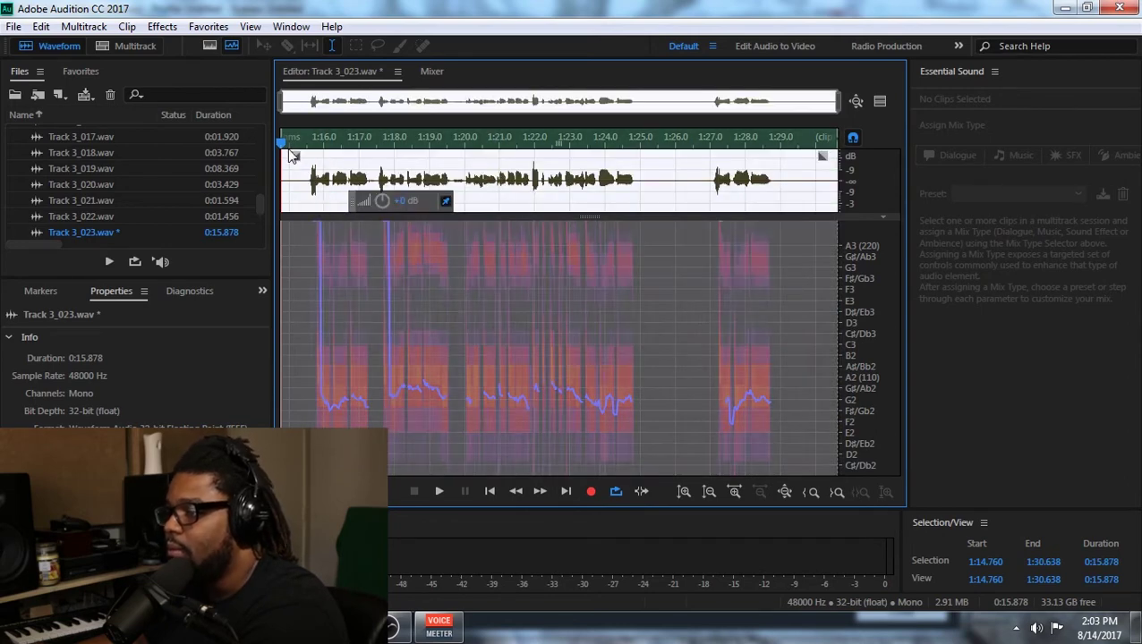
{"action": "mouse_move", "coordinate": [294, 153]}
{"action": "left_mouse_down"}
{"action": "mouse_move", "coordinate": [309, 158]}
{"action": "mouse_move", "coordinate": [295, 156]}
{"action": "left_mouse_up"}
{"action": "left_click_drag", "start_coordinate": [816, 156], "coordinate": [771, 163]}
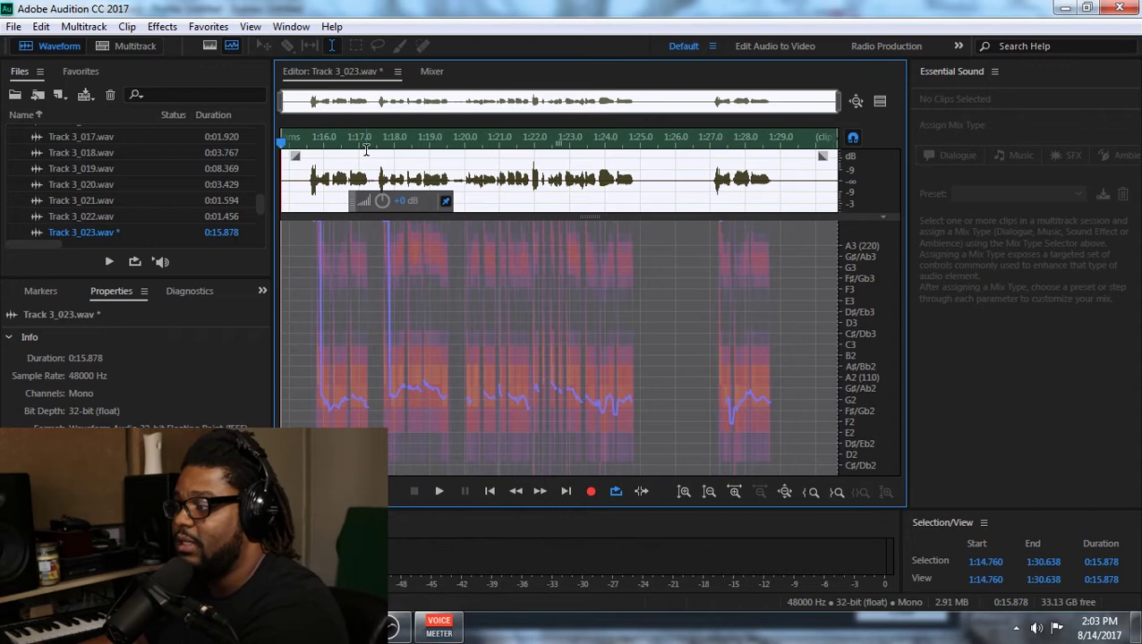
Apply the Gain Envelope (process) effect to the whole Track 3_023 clip.
{"action": "left_click", "coordinate": [164, 25]}
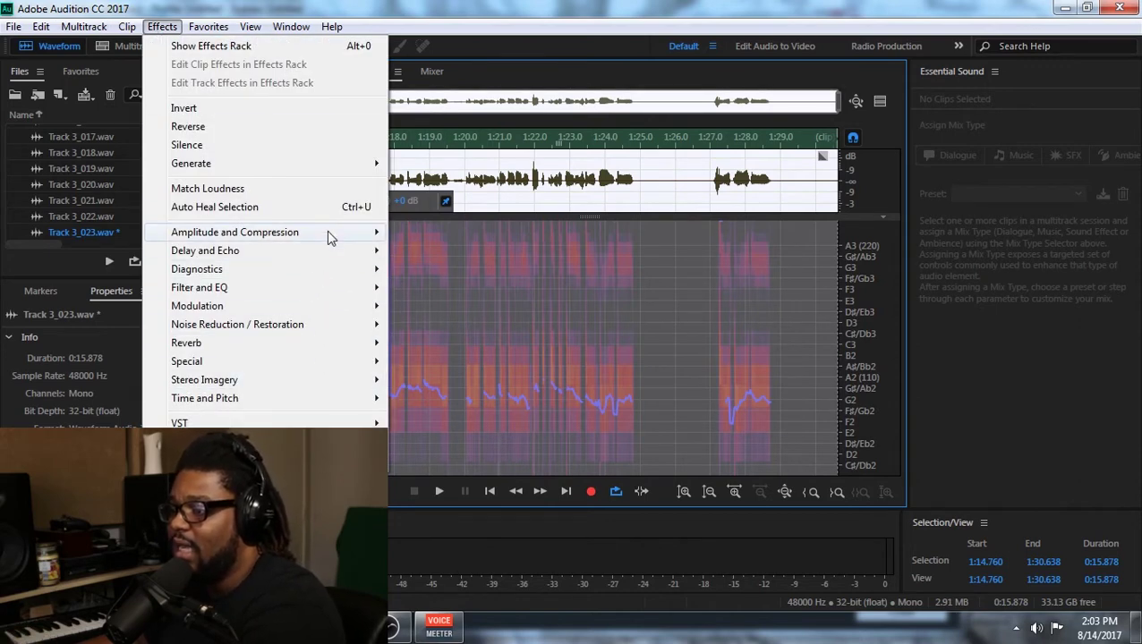
{"action": "mouse_move", "coordinate": [327, 237]}
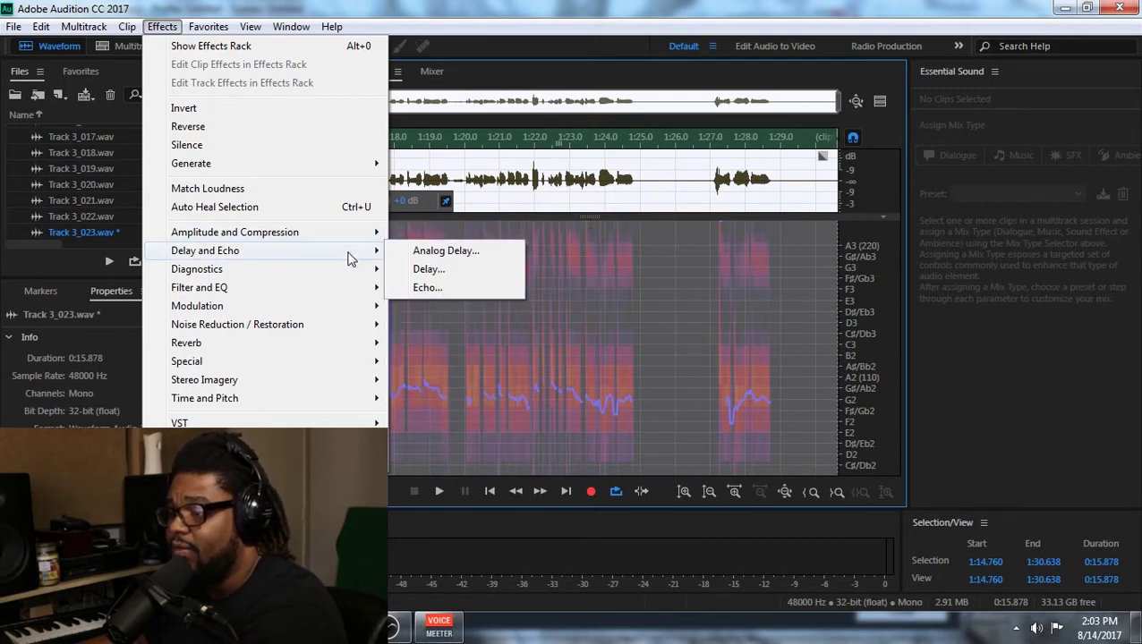
{"action": "mouse_move", "coordinate": [347, 279]}
{"action": "mouse_move", "coordinate": [347, 300]}
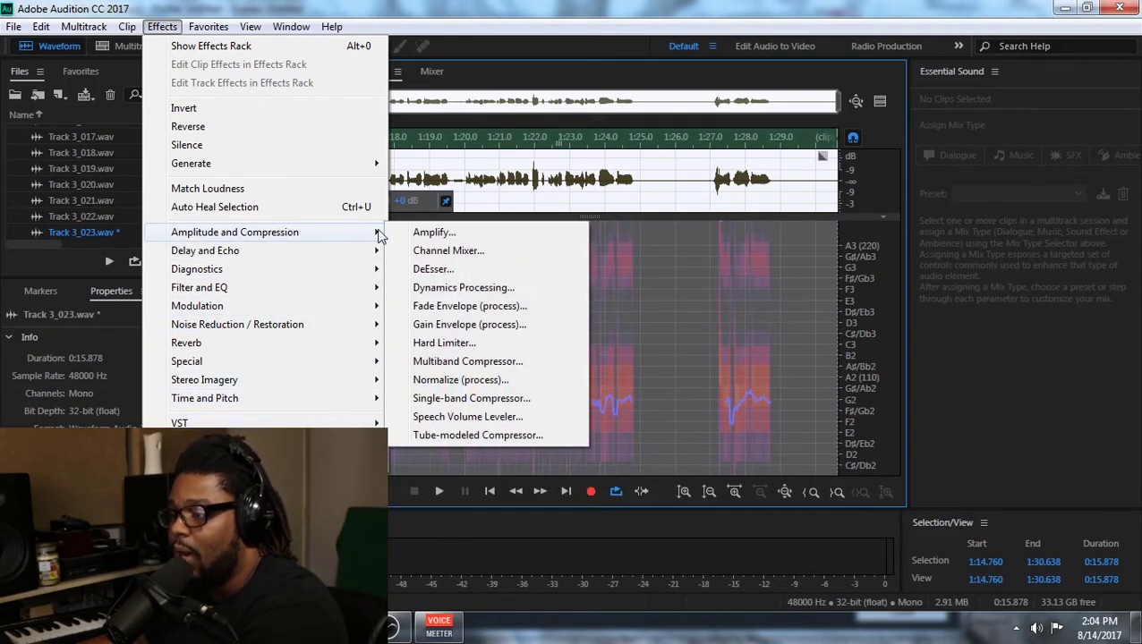
{"action": "left_click", "coordinate": [468, 326]}
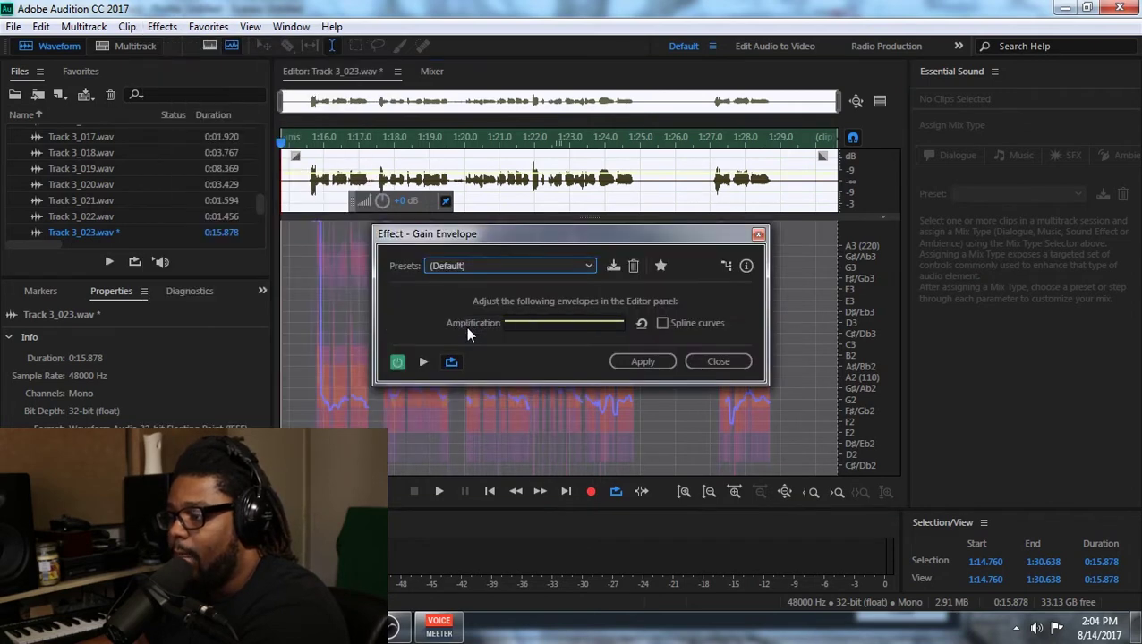
{"action": "left_click", "coordinate": [641, 362]}
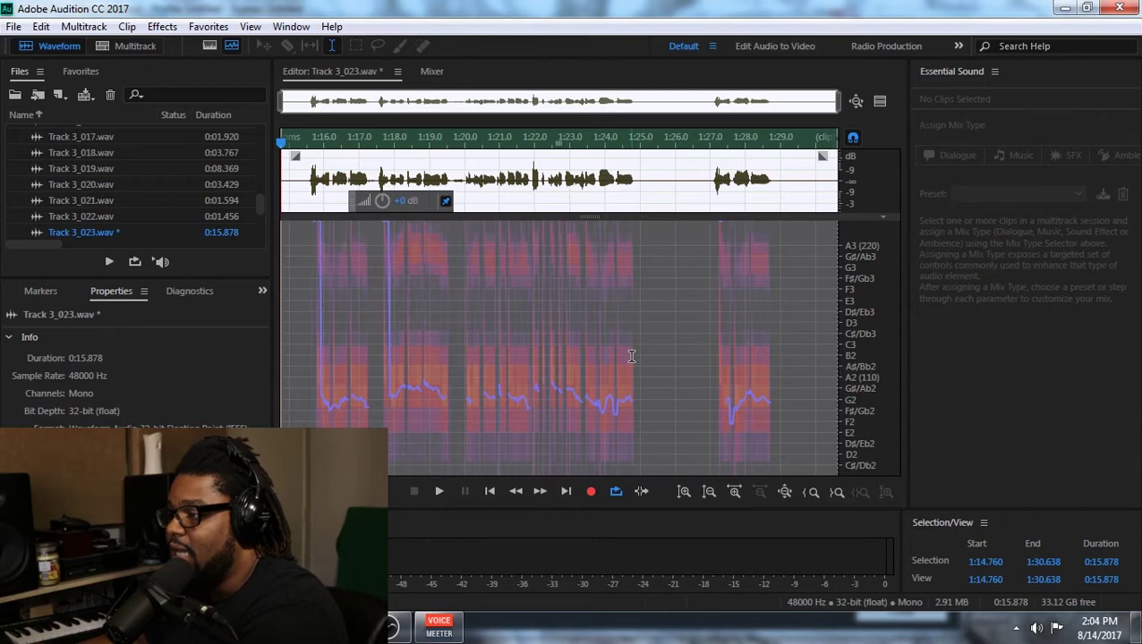
Play the processed clip from near its beginning, then stop playback.
{"action": "left_click", "coordinate": [299, 176]}
{"action": "key", "text": "space"}
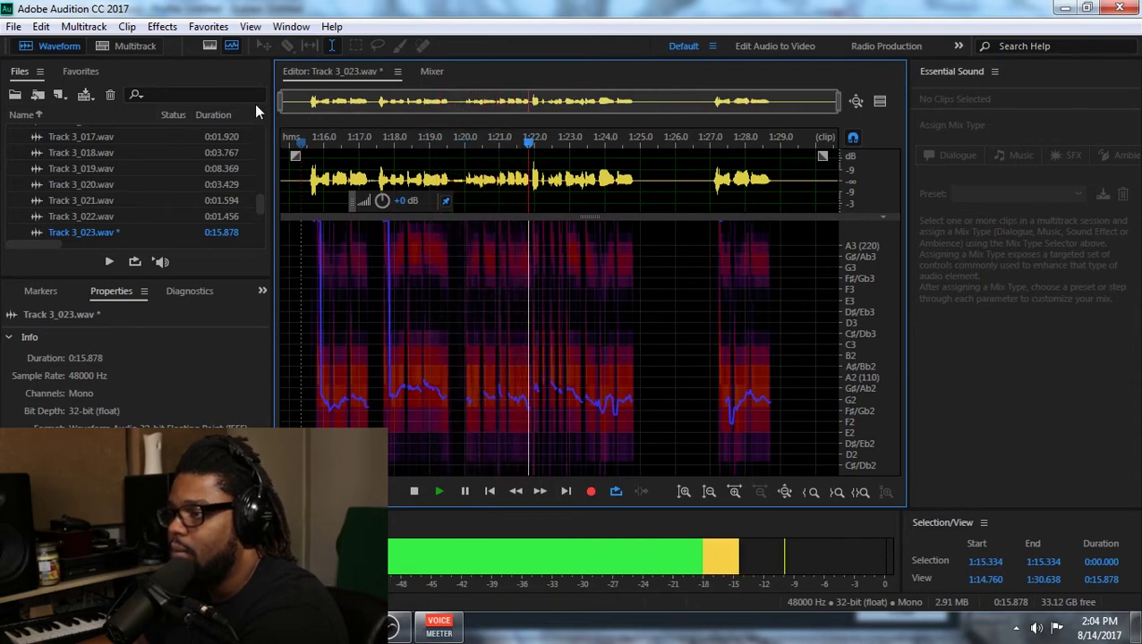
{"action": "key", "text": "space"}
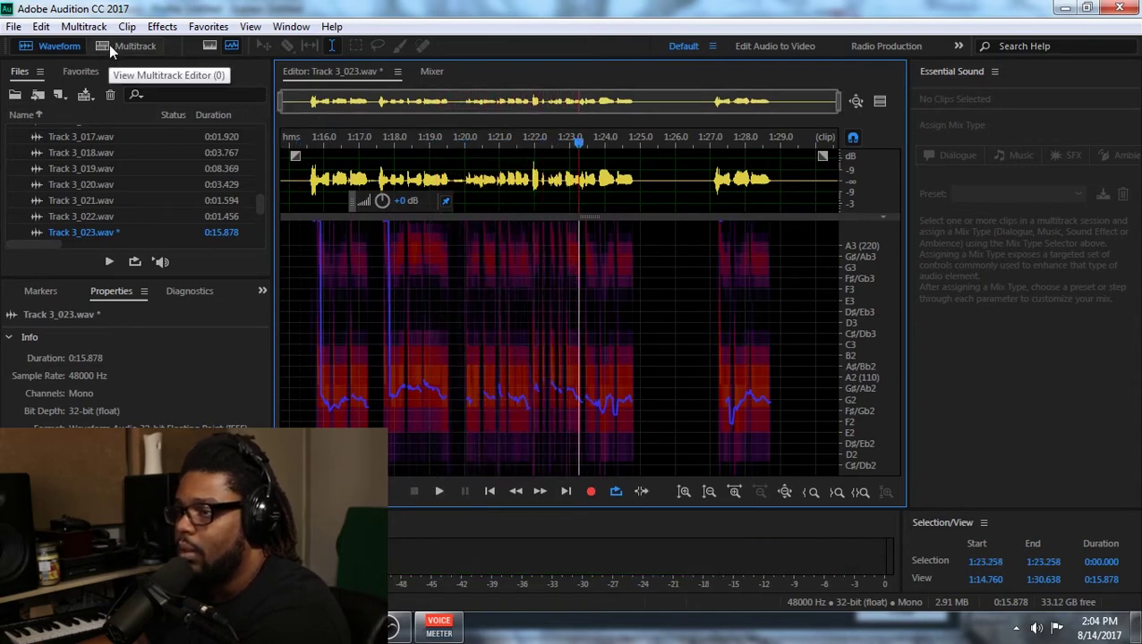
Open the Hook 2 clip, Track 4_025.wav, in the Waveform editor from the multitrack session.
{"action": "left_click", "coordinate": [125, 47]}
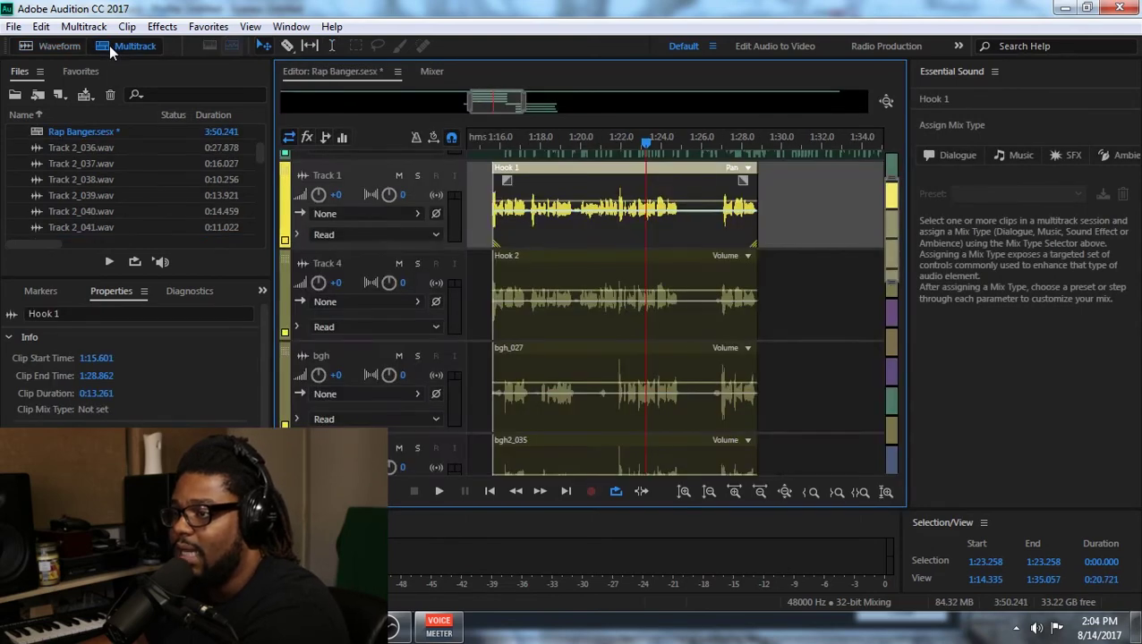
{"action": "double_click", "coordinate": [608, 277]}
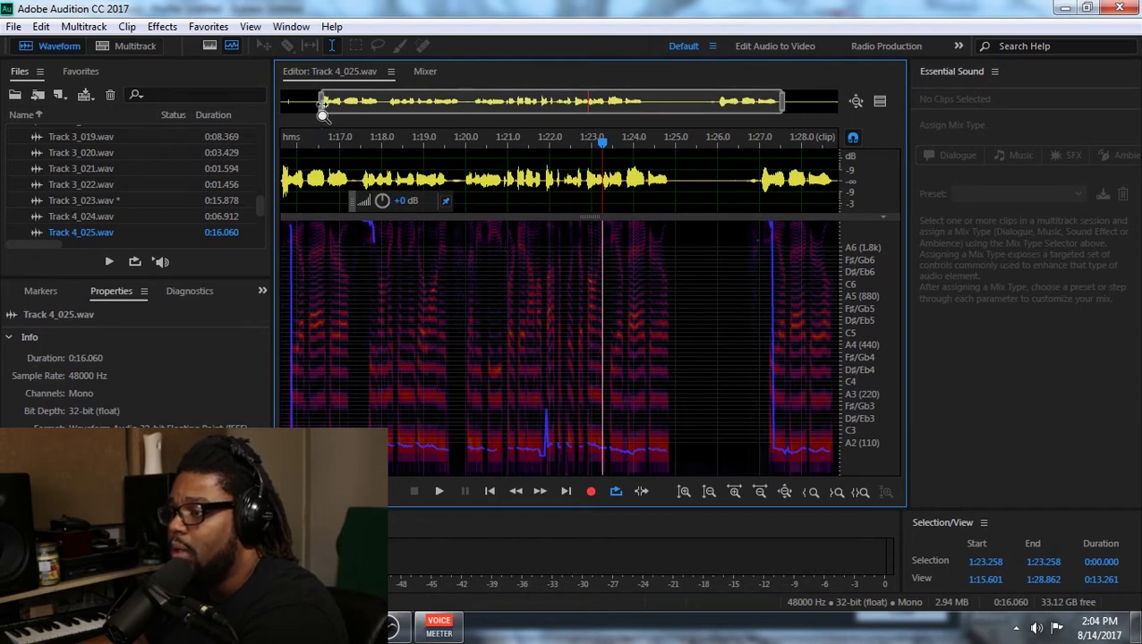
{"action": "left_click_drag", "start_coordinate": [326, 109], "coordinate": [212, 107]}
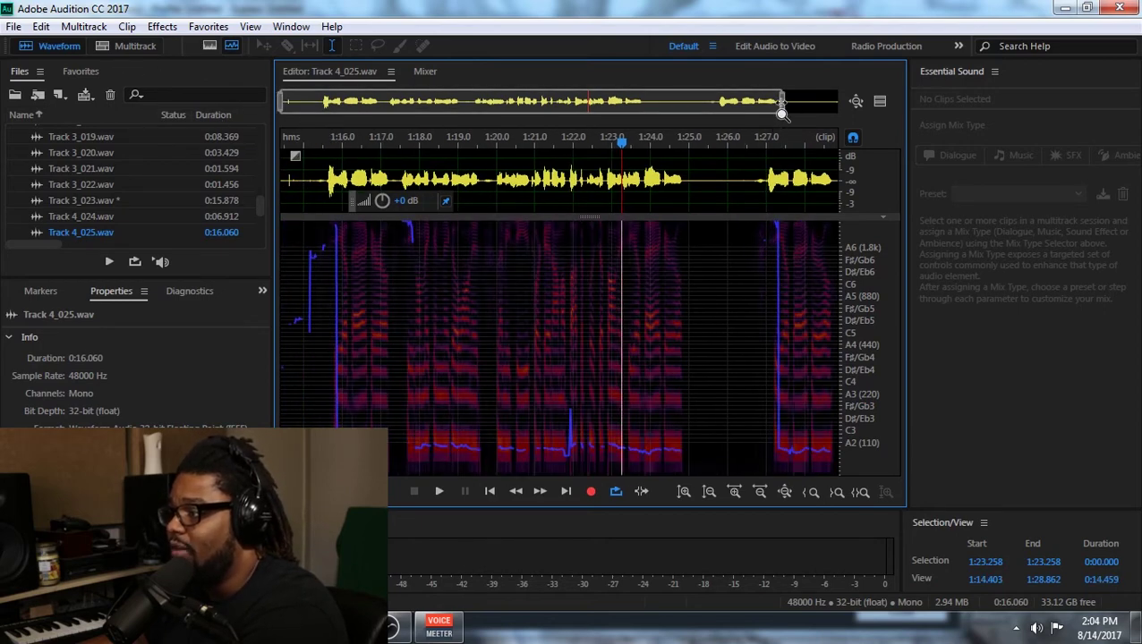
{"action": "scroll", "coordinate": [614, 129], "scroll_direction": "down", "scroll_amount": 1}
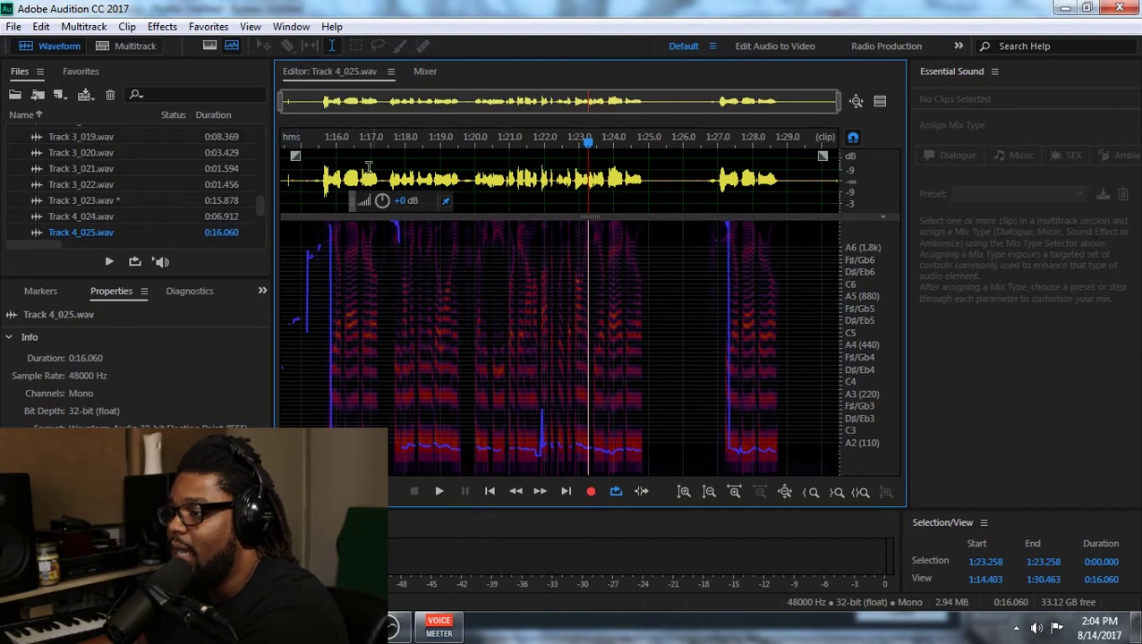
Capture a noise print from the silent gap around 1:25–1:26.
{"action": "left_click_drag", "start_coordinate": [657, 182], "coordinate": [682, 206]}
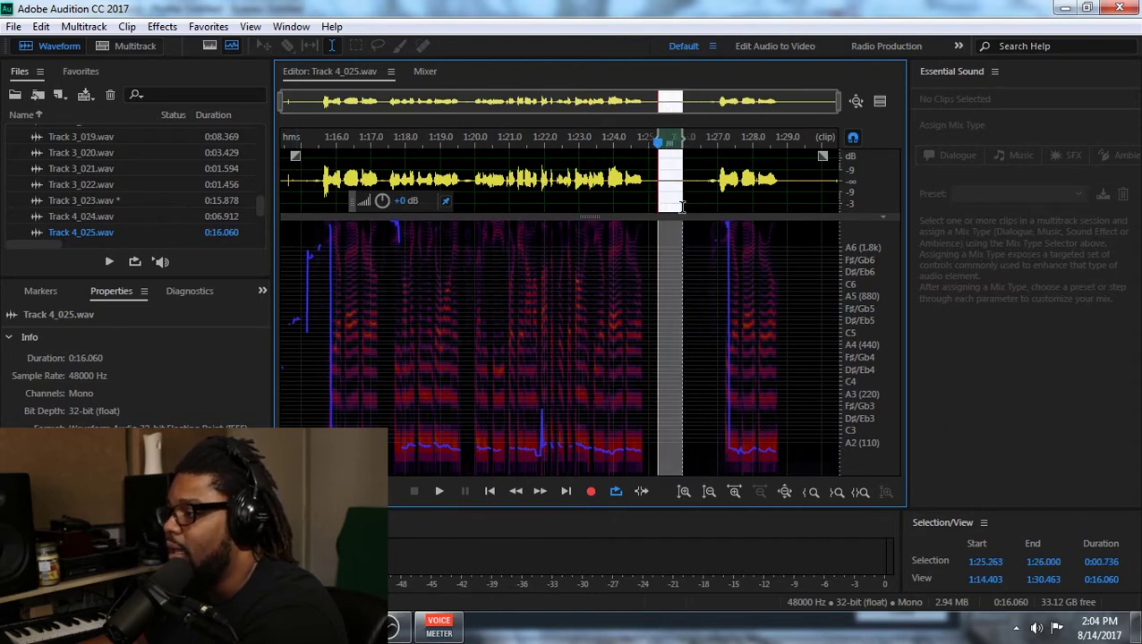
{"action": "left_click", "coordinate": [126, 27]}
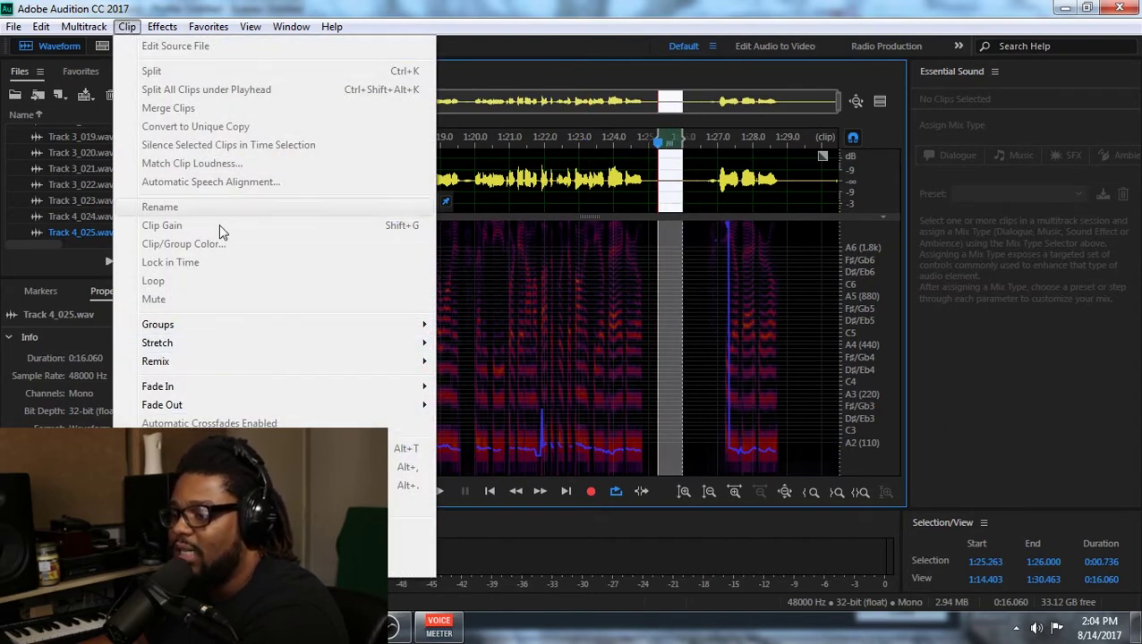
{"action": "mouse_move", "coordinate": [172, 31]}
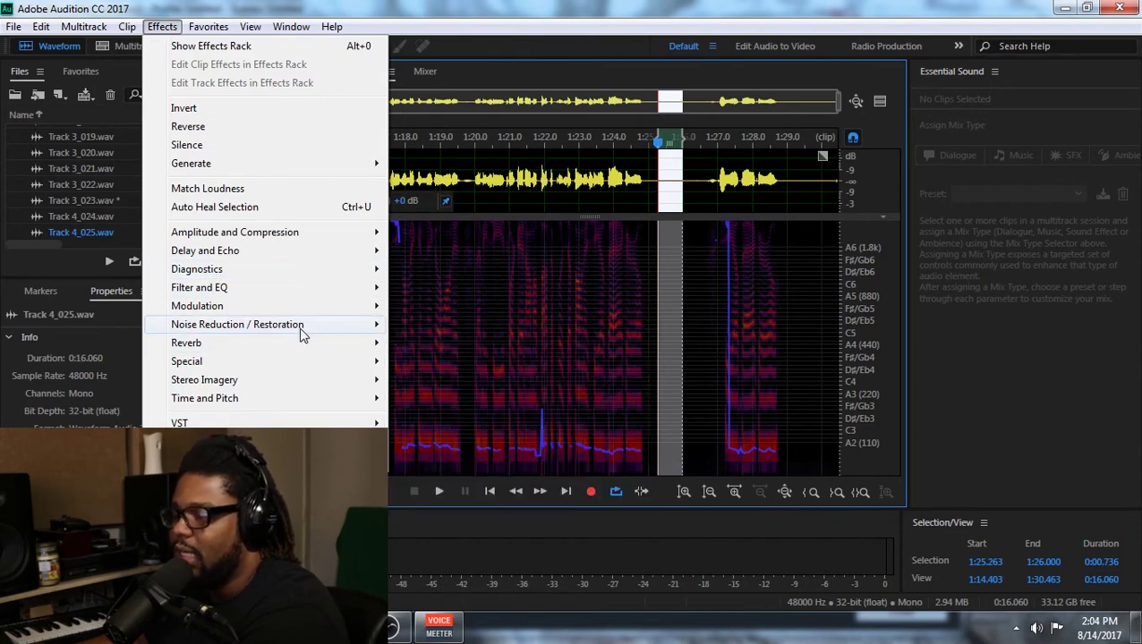
{"action": "mouse_move", "coordinate": [302, 333]}
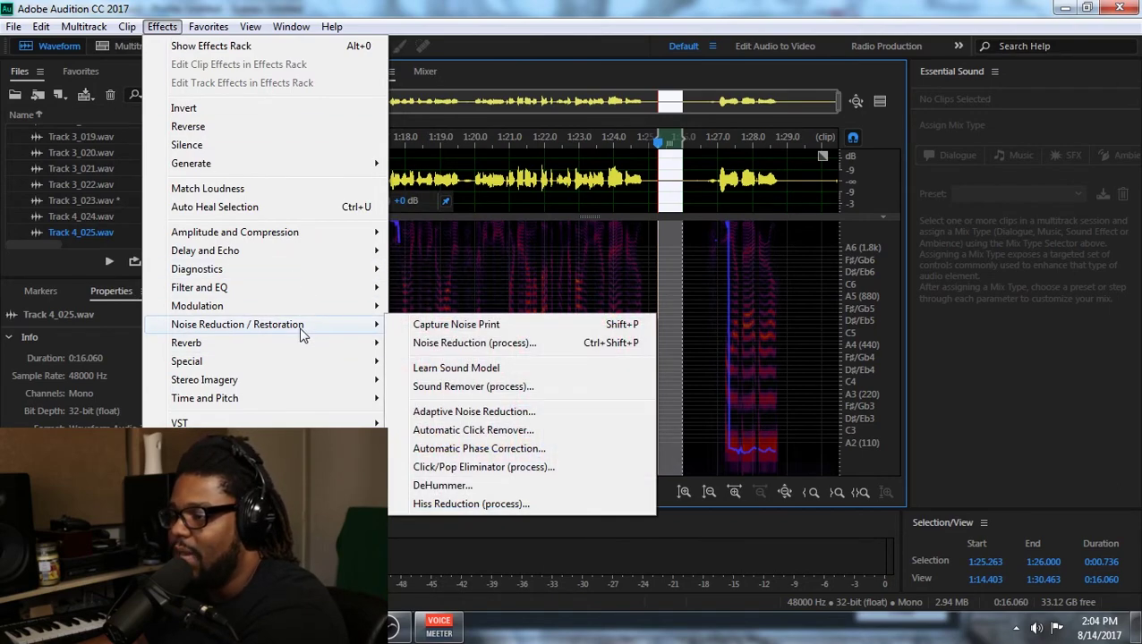
{"action": "left_click", "coordinate": [473, 333]}
Select the entire file and apply Noise Reduction to it.
{"action": "double_click", "coordinate": [514, 193]}
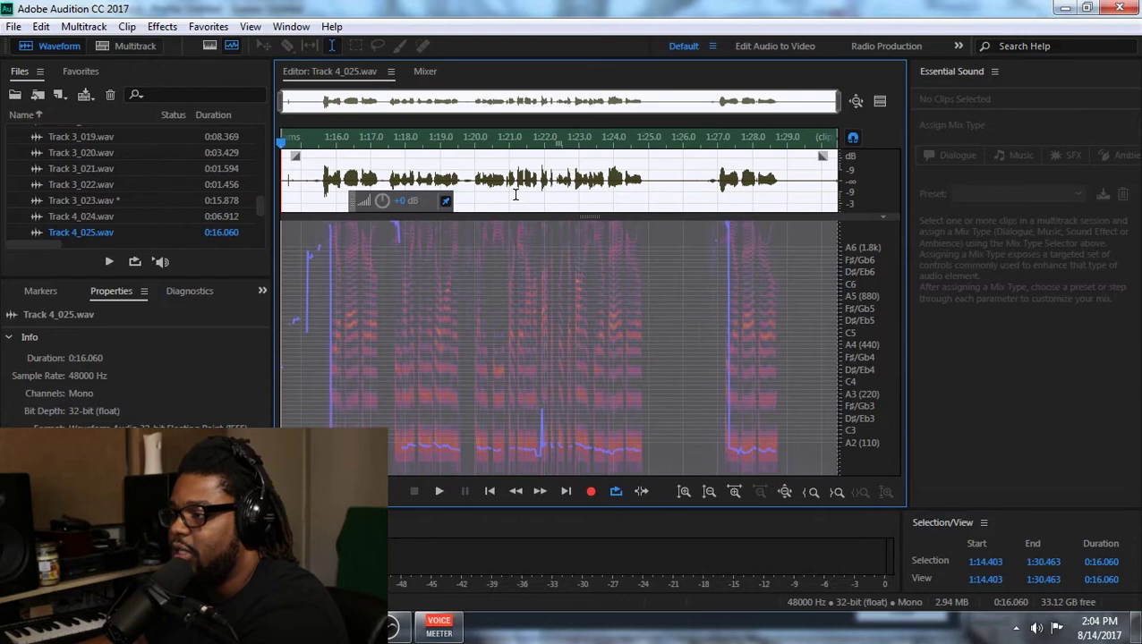
{"action": "left_click", "coordinate": [161, 27]}
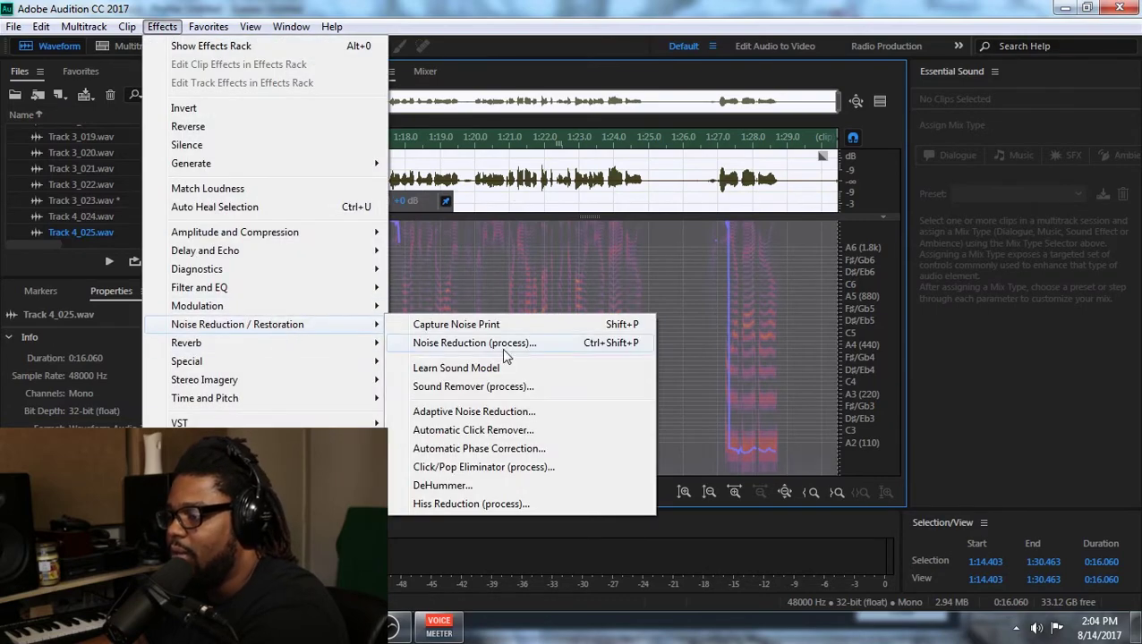
{"action": "left_click", "coordinate": [501, 347]}
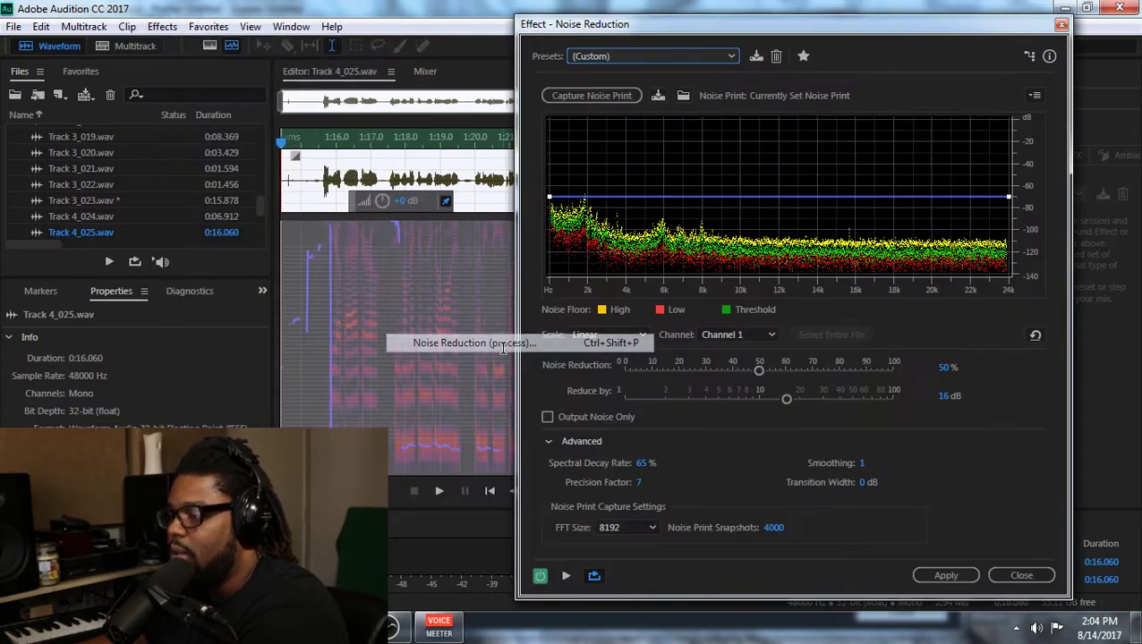
{"action": "left_click", "coordinate": [936, 574]}
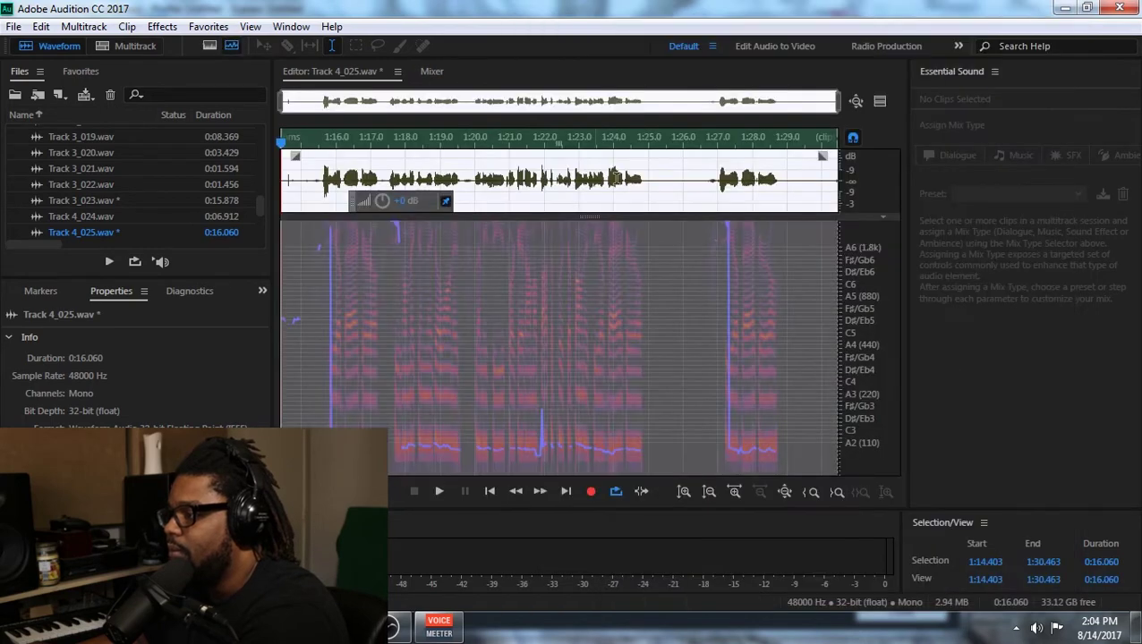
Undo the earlier Noise Reduction on Track 4_025.wav and bring up the Noise Reduction settings again.
{"action": "left_click", "coordinate": [41, 27]}
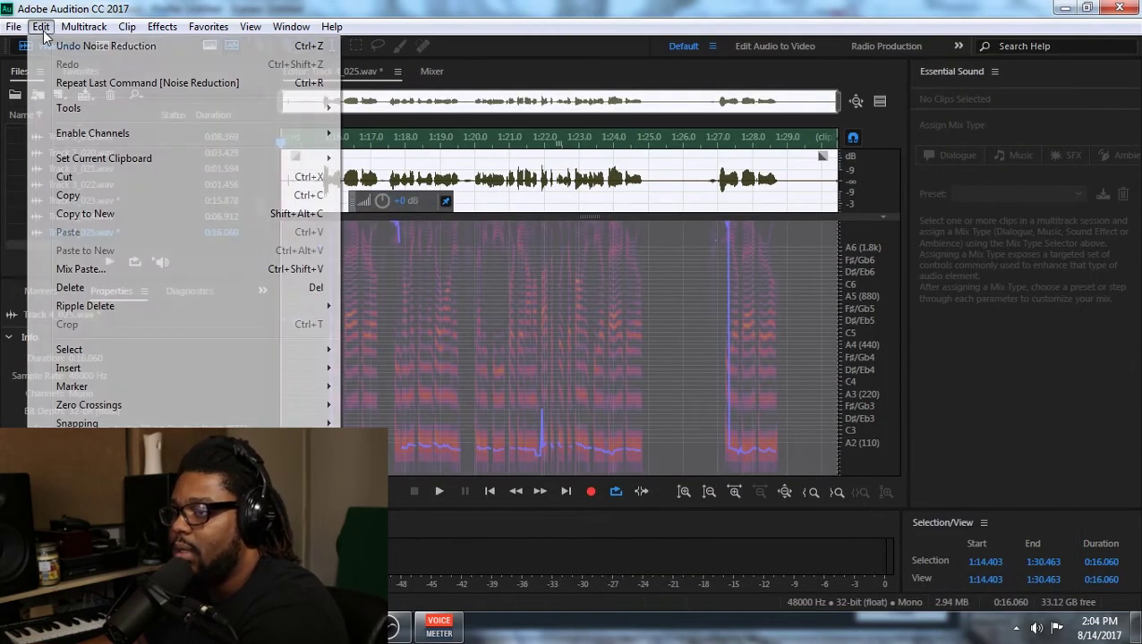
{"action": "left_click", "coordinate": [68, 43]}
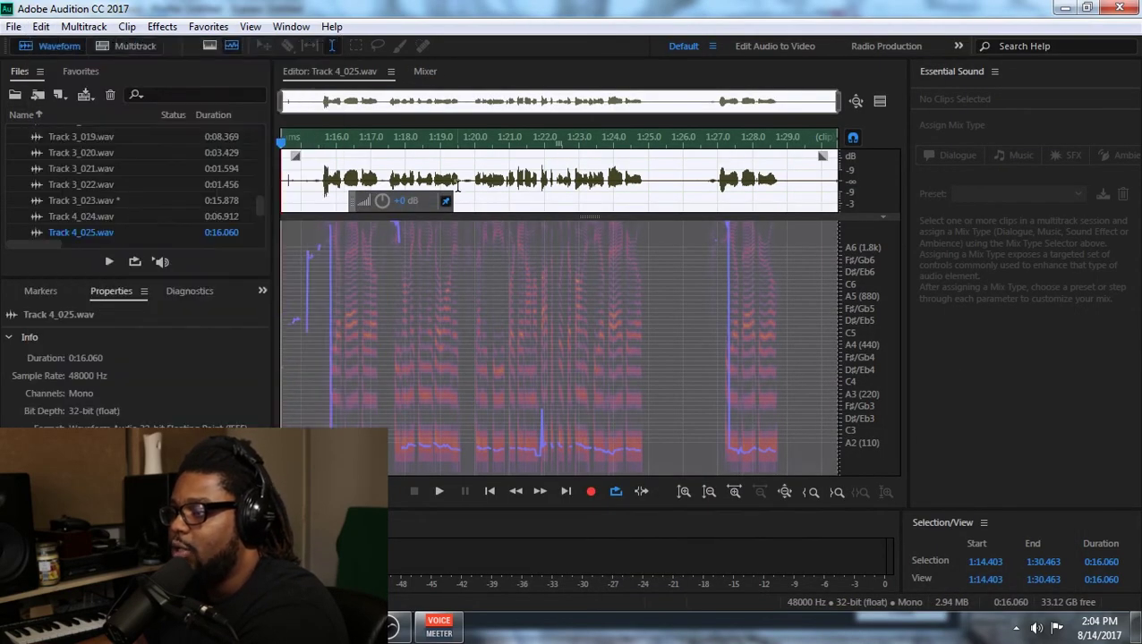
{"action": "left_click", "coordinate": [127, 27]}
{"action": "mouse_move", "coordinate": [162, 27]}
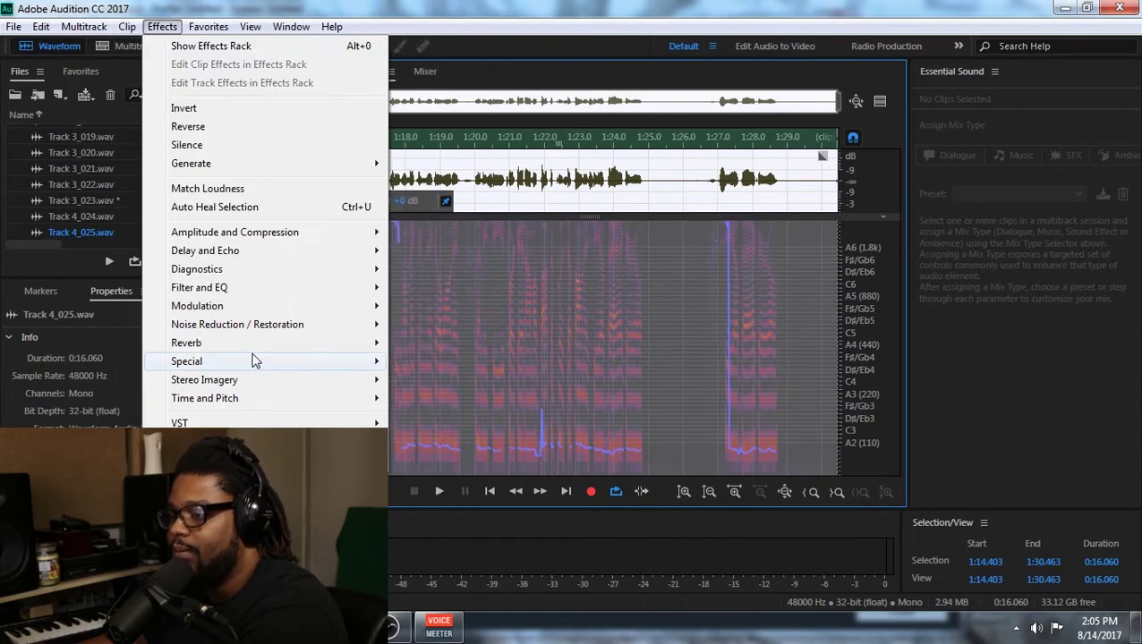
{"action": "mouse_move", "coordinate": [309, 326]}
{"action": "left_click", "coordinate": [470, 343]}
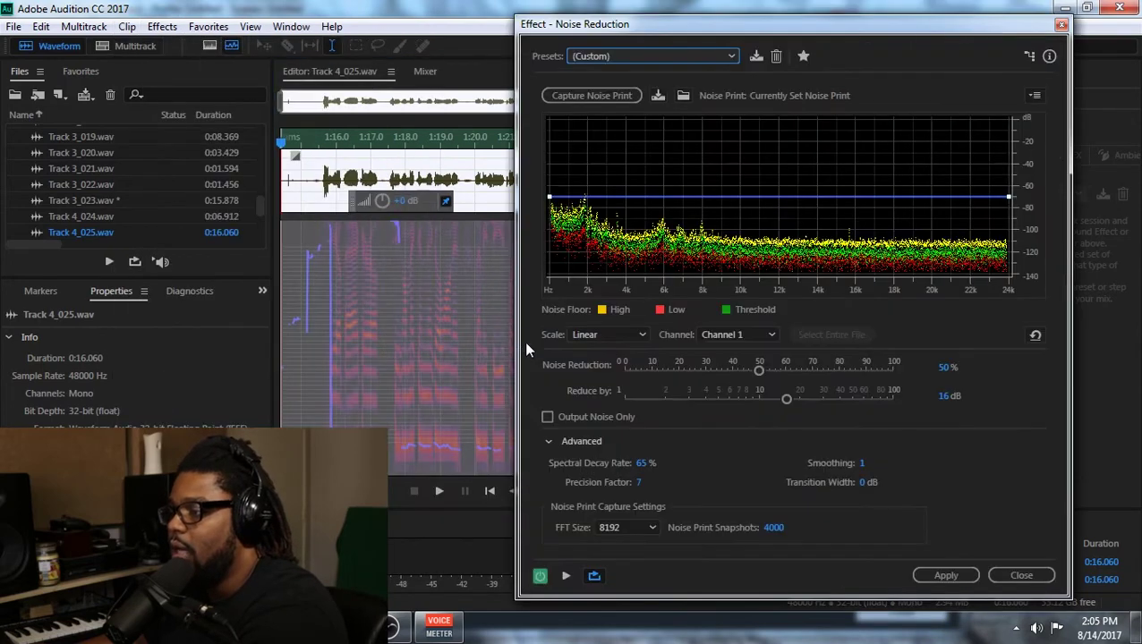
Save the noise reduction settings as preset BG and apply them to the clip.
{"action": "left_click", "coordinate": [755, 58]}
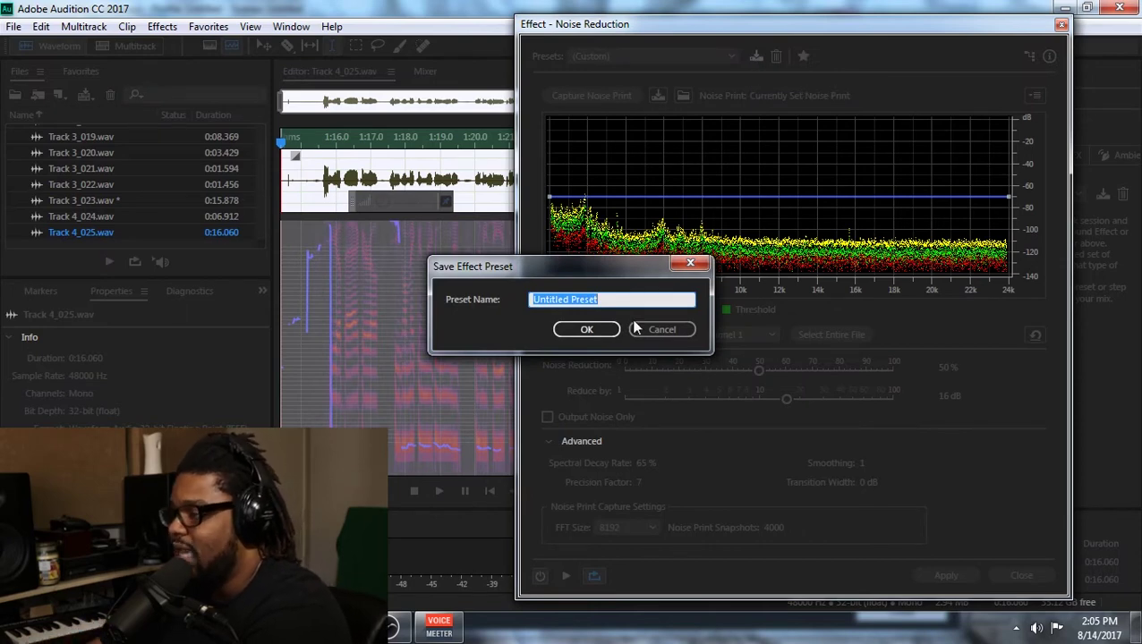
{"action": "type", "text": "Ba"}
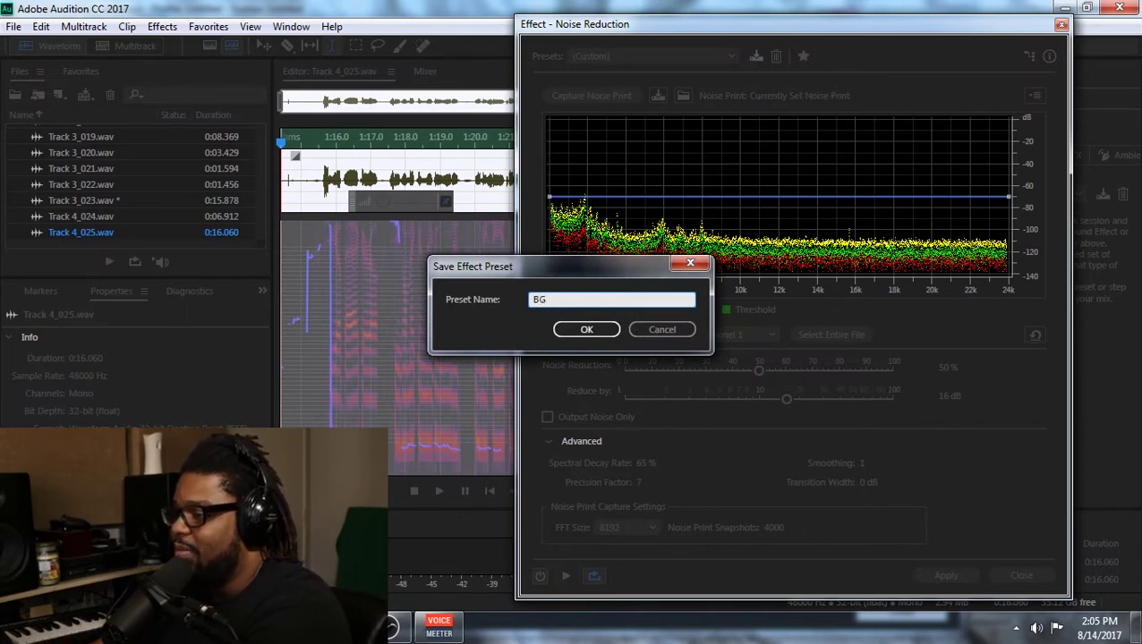
{"action": "key", "text": "Return"}
{"action": "left_click", "coordinate": [953, 578]}
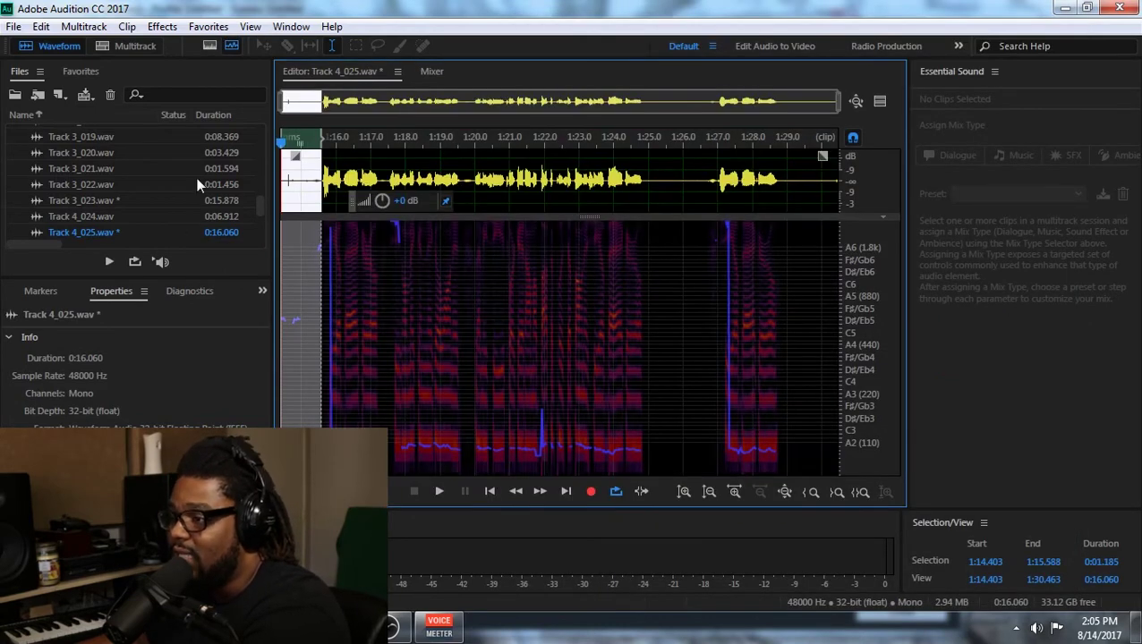
Silence the selected stretch at the start of Track 4_025.wav.
{"action": "left_click", "coordinate": [96, 27]}
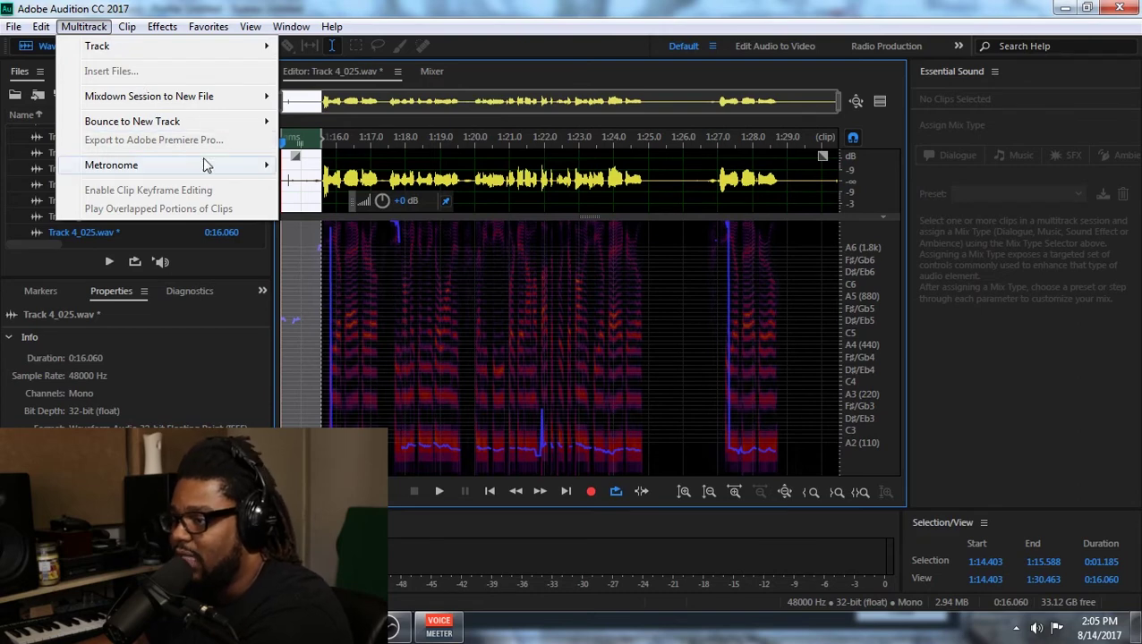
{"action": "mouse_move", "coordinate": [213, 170]}
{"action": "mouse_move", "coordinate": [156, 34]}
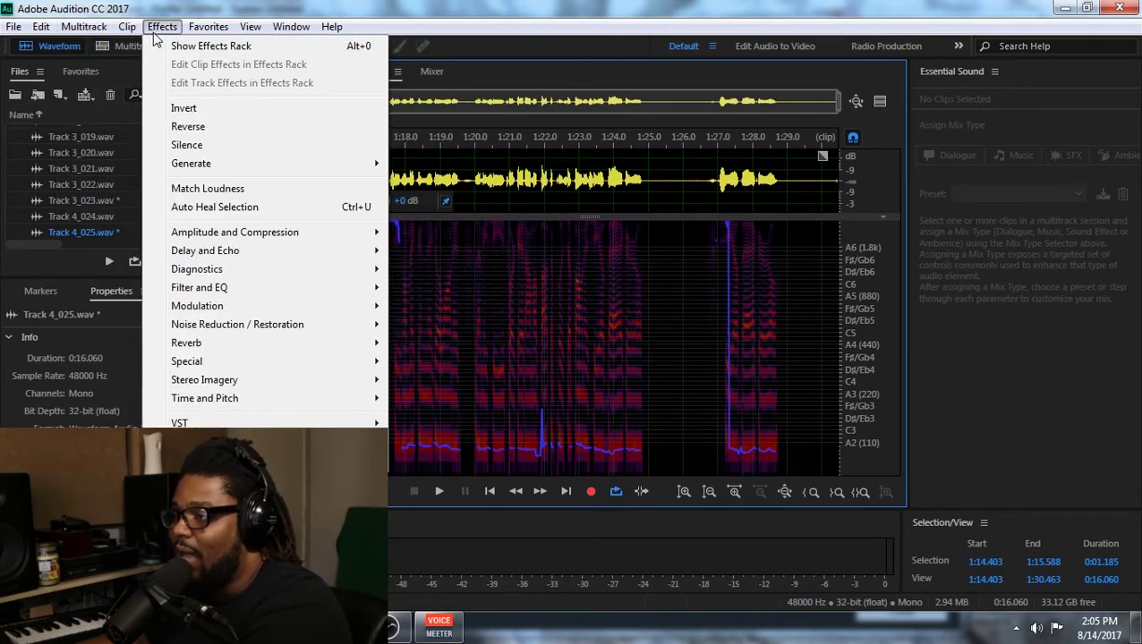
{"action": "left_click", "coordinate": [499, 26]}
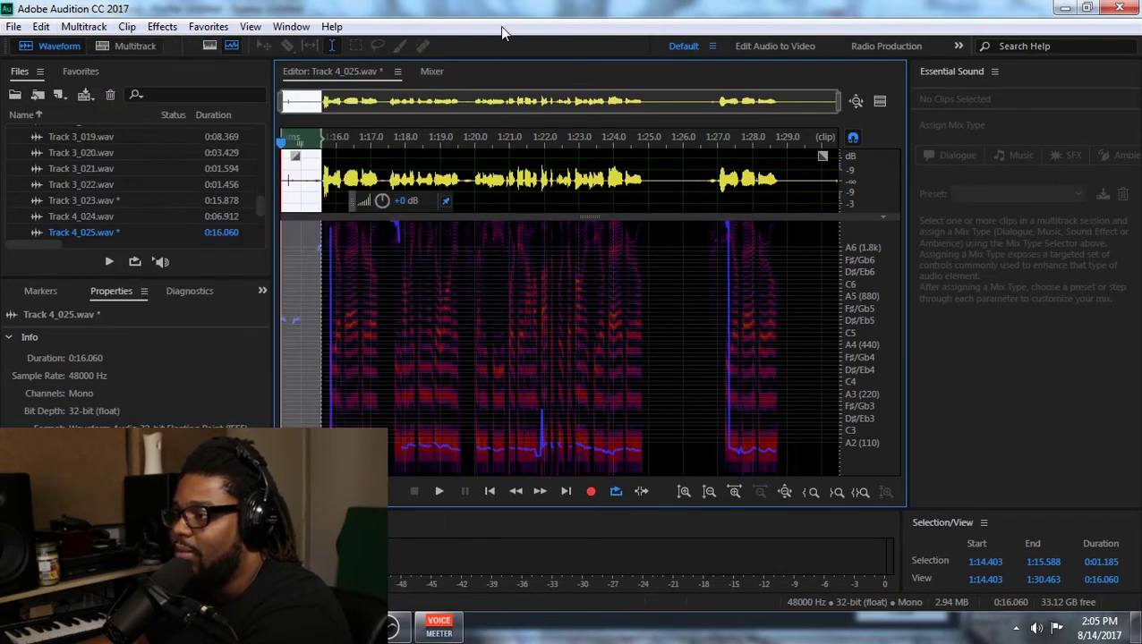
{"action": "left_click", "coordinate": [162, 26]}
{"action": "left_click", "coordinate": [205, 147]}
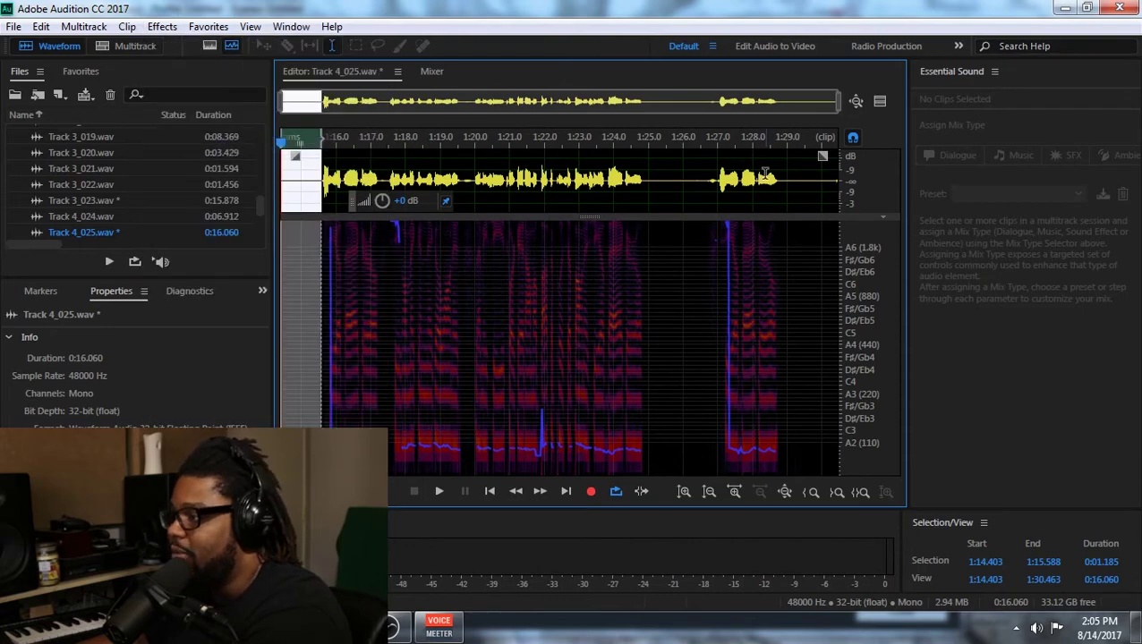
Select the tail from 1:28.794 to the clip's end and silence it.
{"action": "left_click_drag", "start_coordinate": [780, 174], "coordinate": [913, 166]}
{"action": "left_click", "coordinate": [162, 26]}
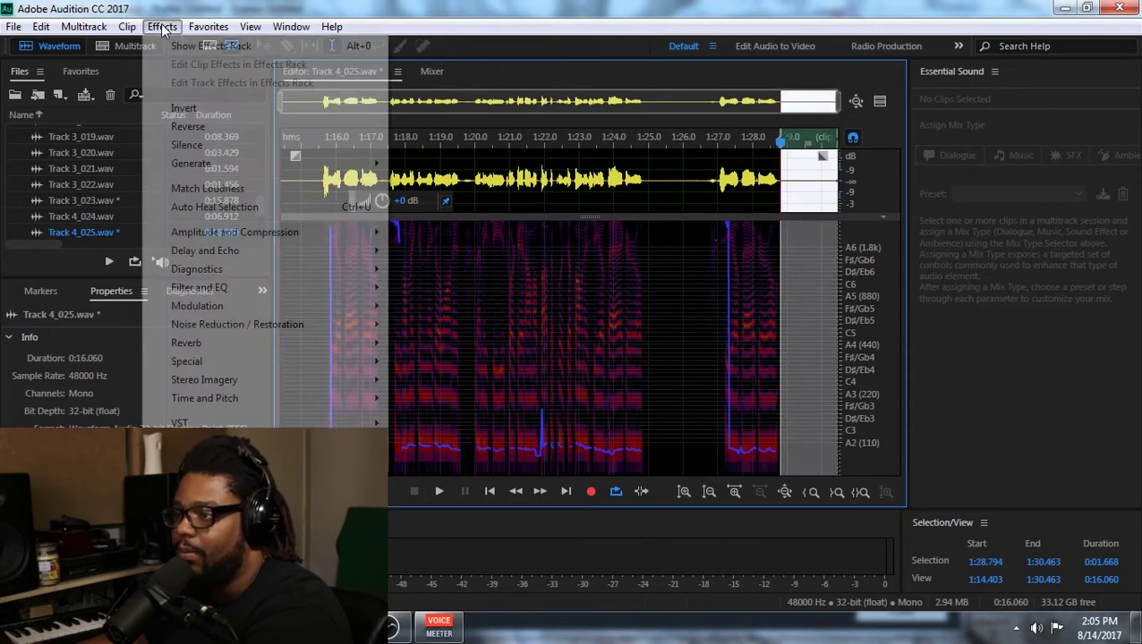
{"action": "left_click", "coordinate": [195, 147]}
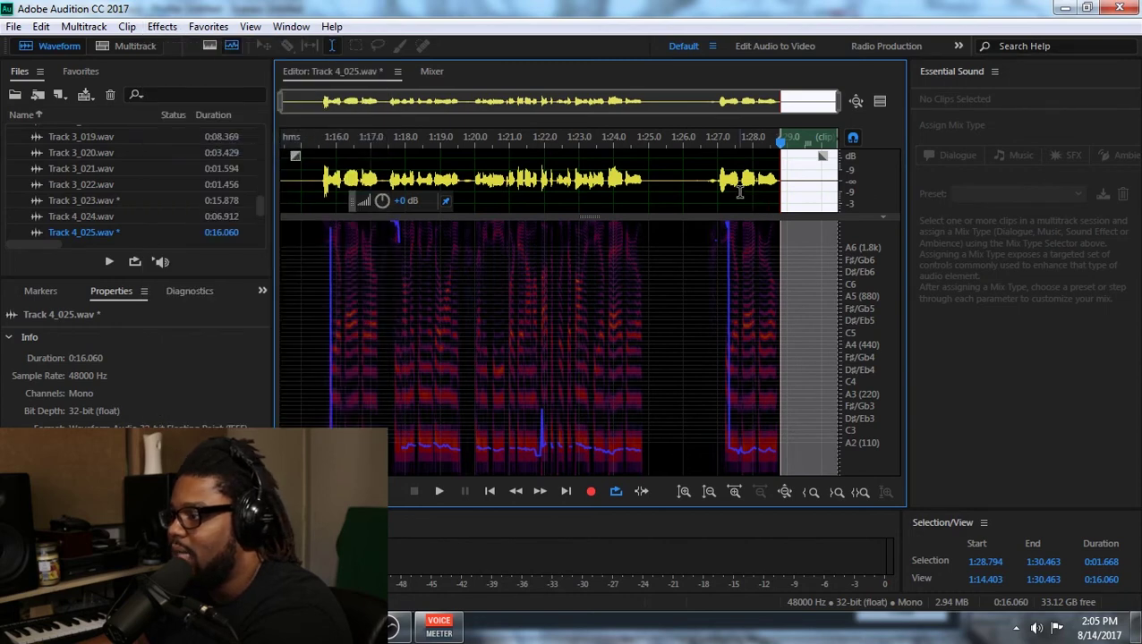
Play back to check the pause, silence 1:25.000–1:27.000, then select the whole file.
{"action": "left_click", "coordinate": [715, 182]}
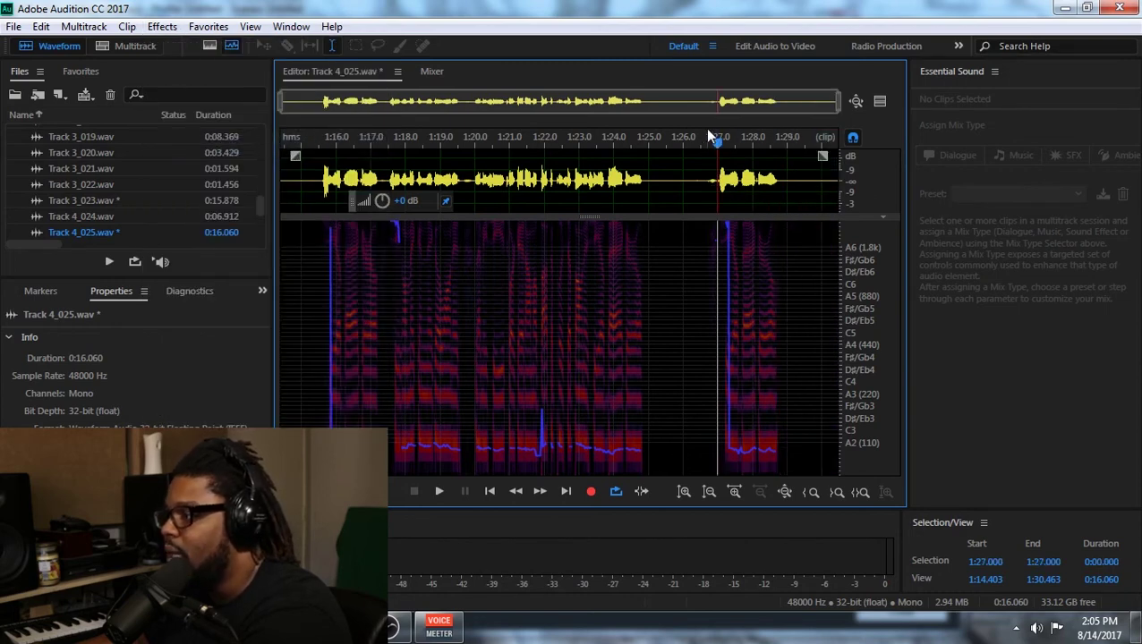
{"action": "left_click", "coordinate": [704, 139]}
{"action": "key", "text": "space"}
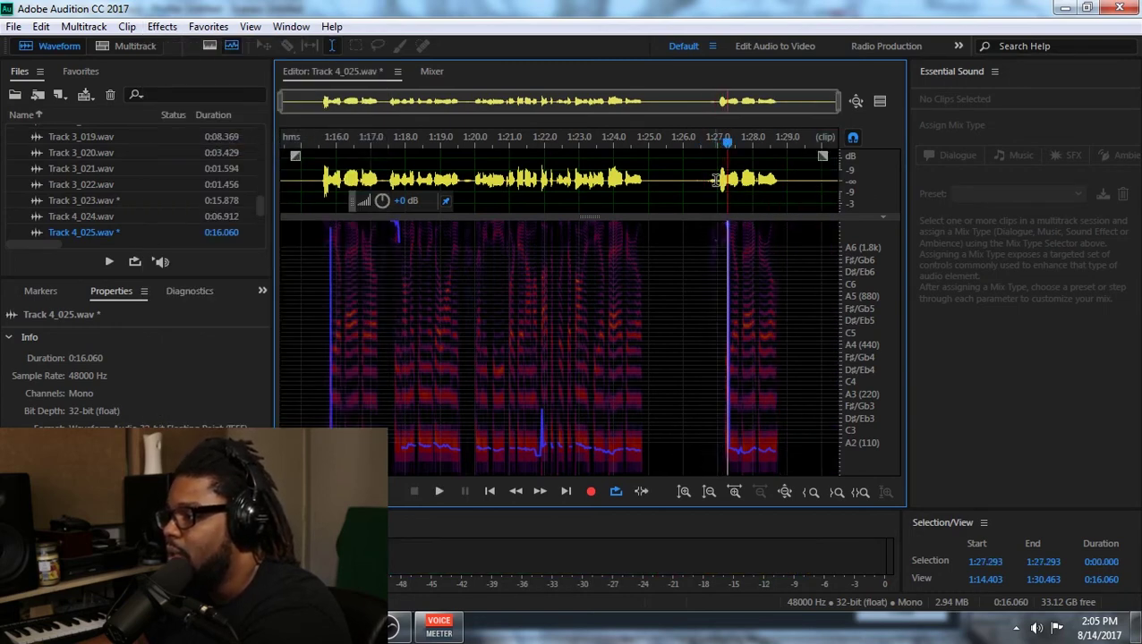
{"action": "left_click_drag", "start_coordinate": [715, 182], "coordinate": [646, 192]}
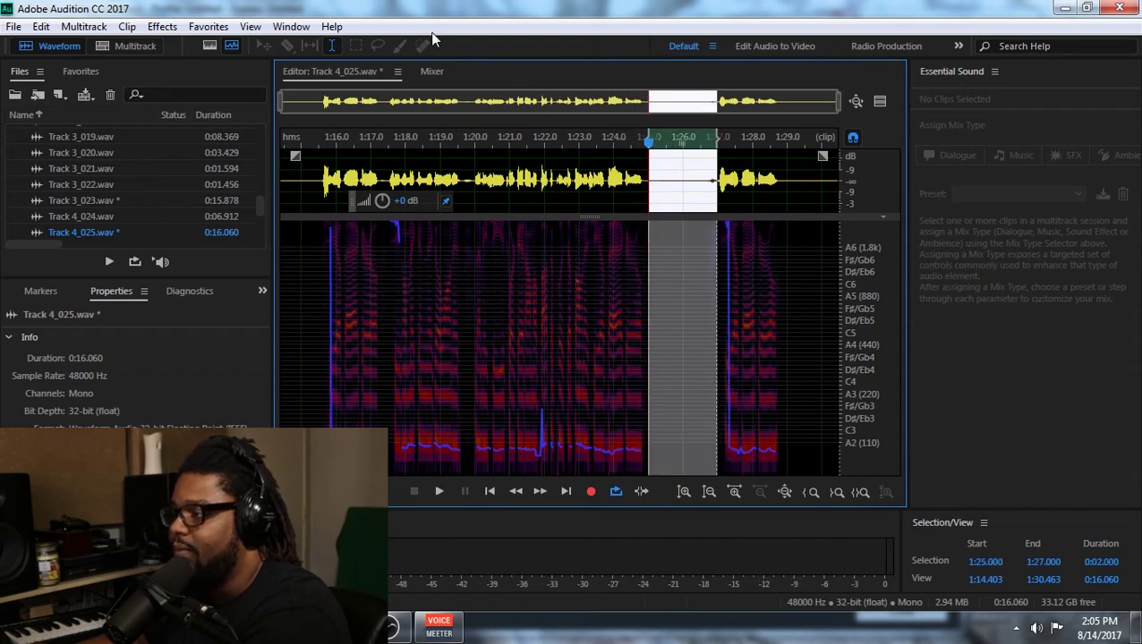
{"action": "left_click", "coordinate": [714, 179]}
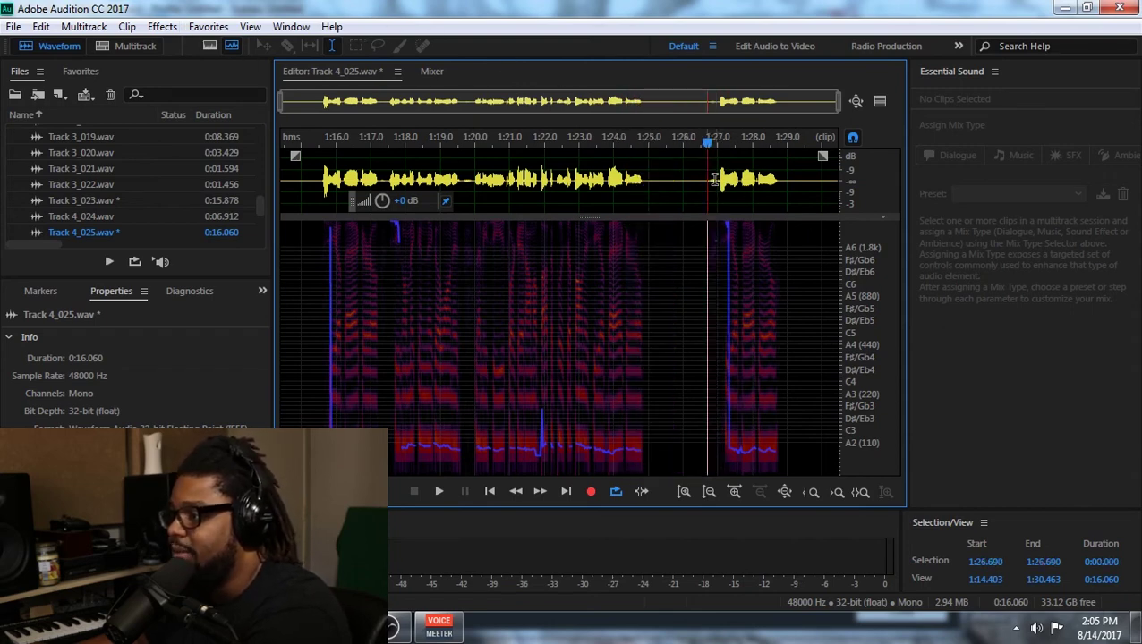
{"action": "left_click_drag", "start_coordinate": [717, 179], "coordinate": [650, 195]}
{"action": "left_click", "coordinate": [205, 24]}
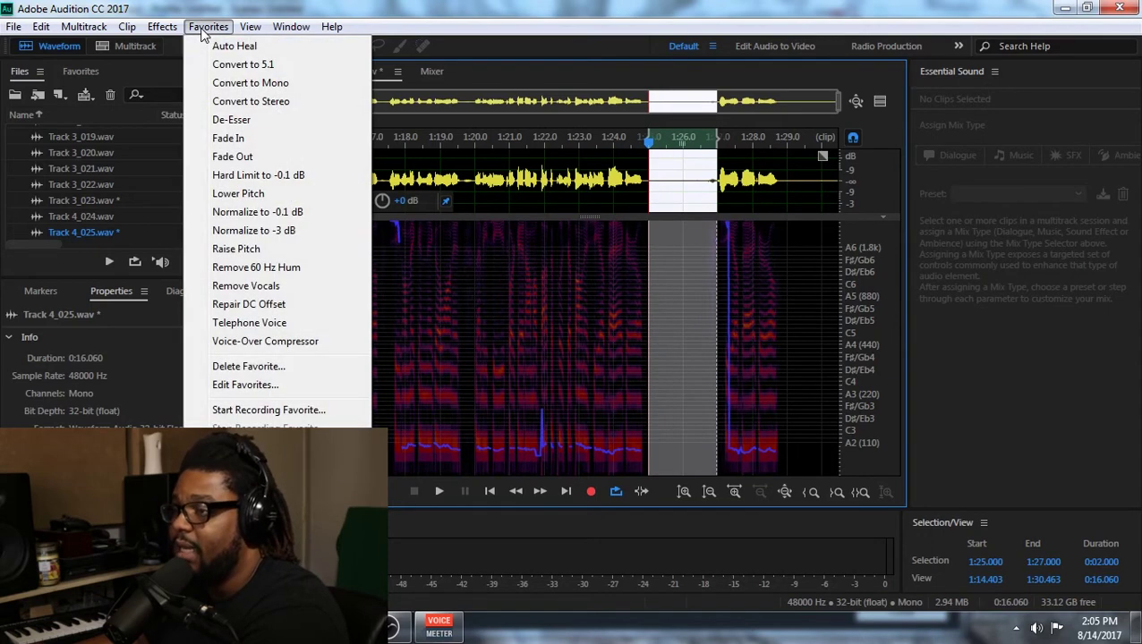
{"action": "mouse_move", "coordinate": [168, 33]}
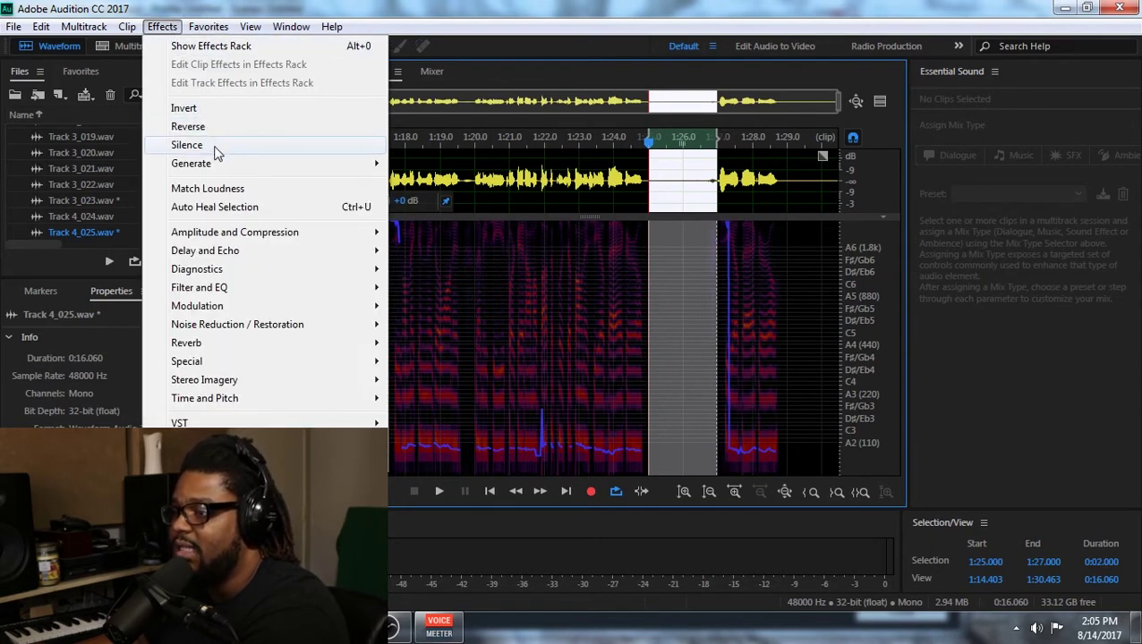
{"action": "left_click", "coordinate": [190, 144]}
{"action": "key", "text": "ctrl+a"}
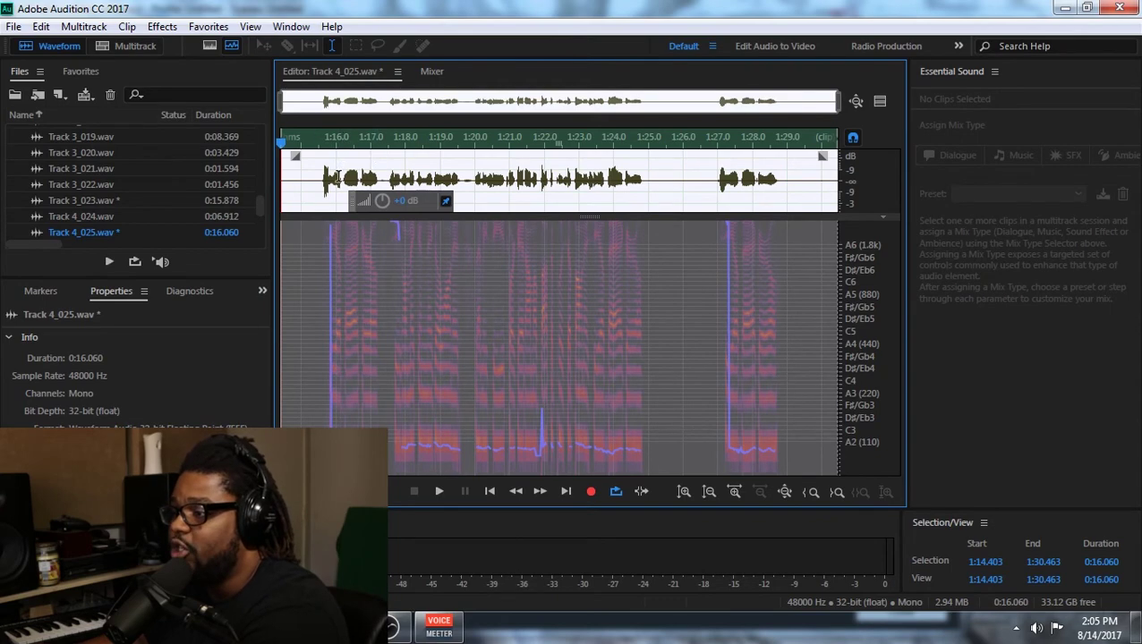
Apply the Gain Envelope process effect across the whole of Track 4_025.wav.
{"action": "left_click", "coordinate": [163, 27]}
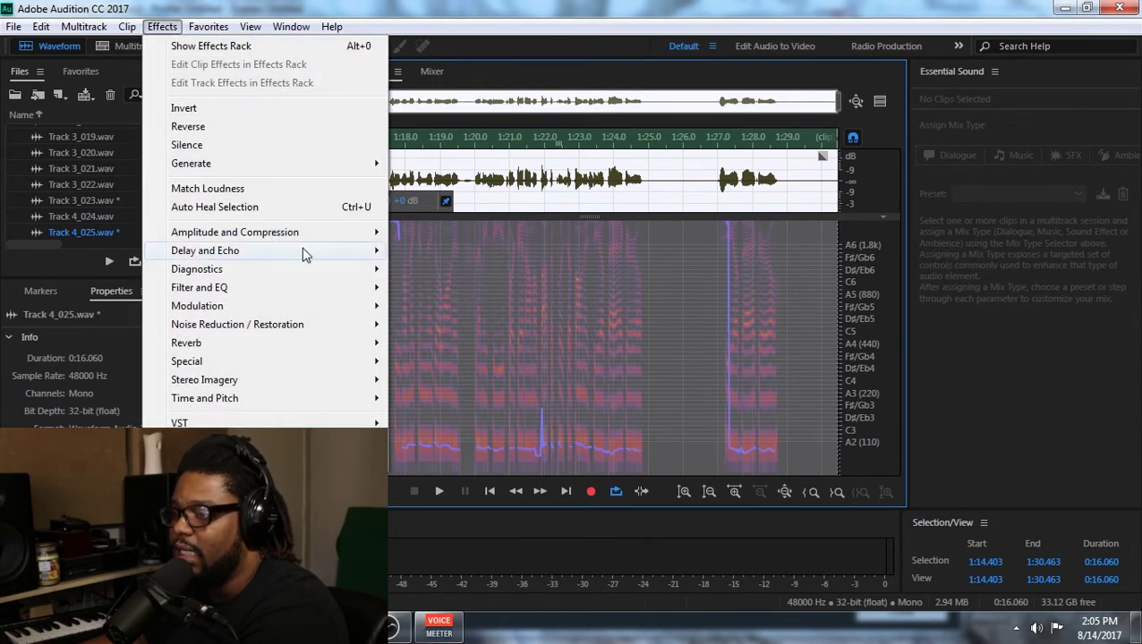
{"action": "mouse_move", "coordinate": [313, 234]}
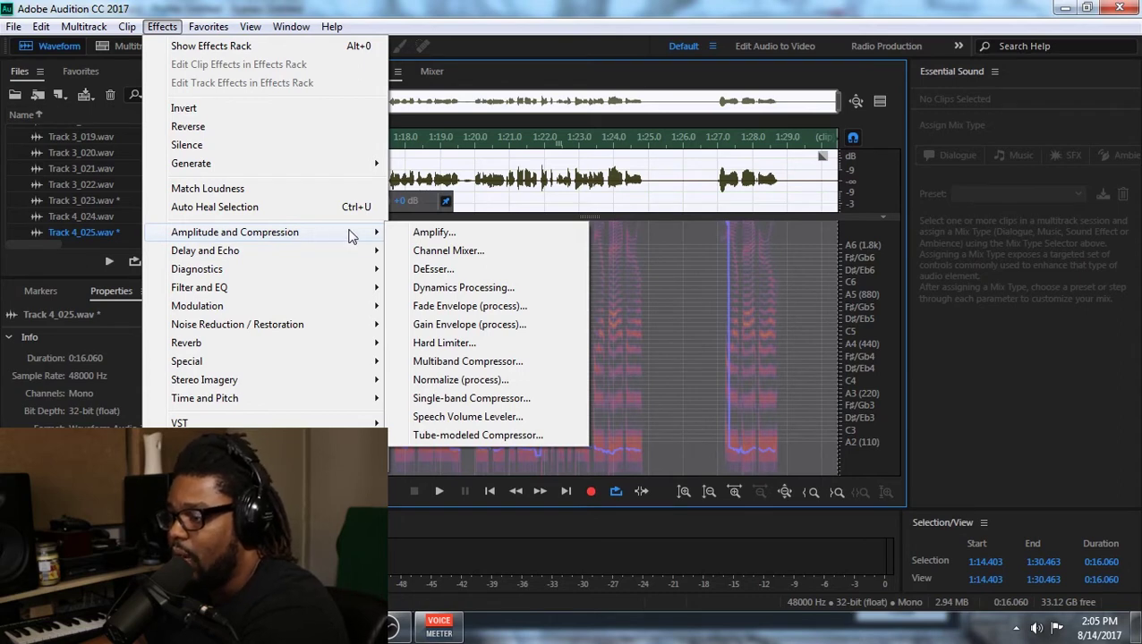
{"action": "left_click", "coordinate": [496, 331]}
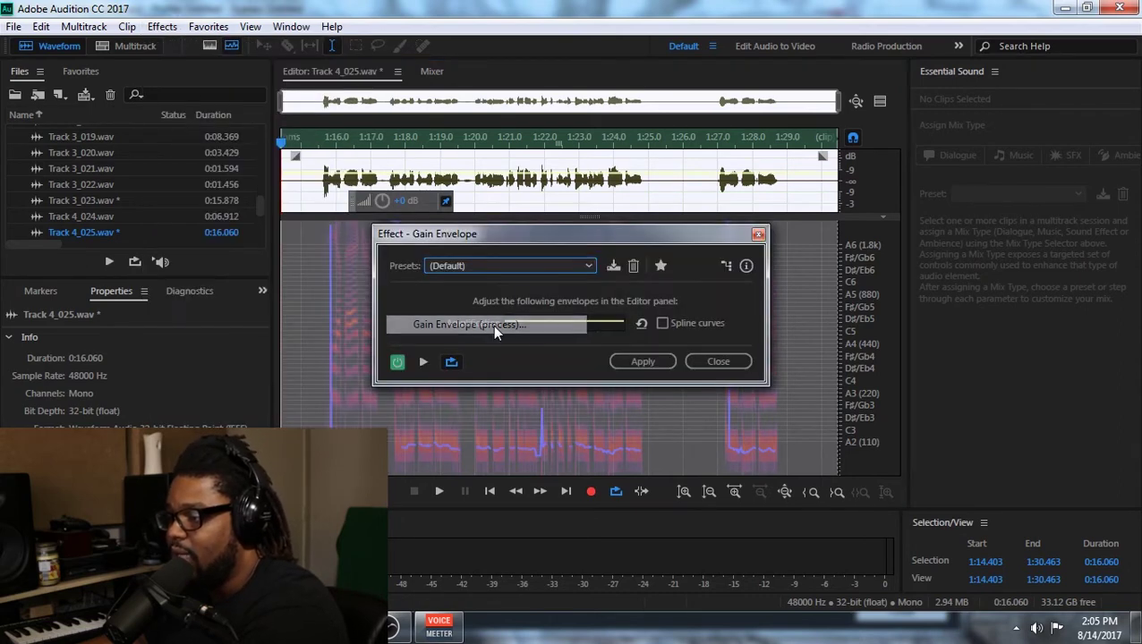
{"action": "left_click", "coordinate": [633, 360]}
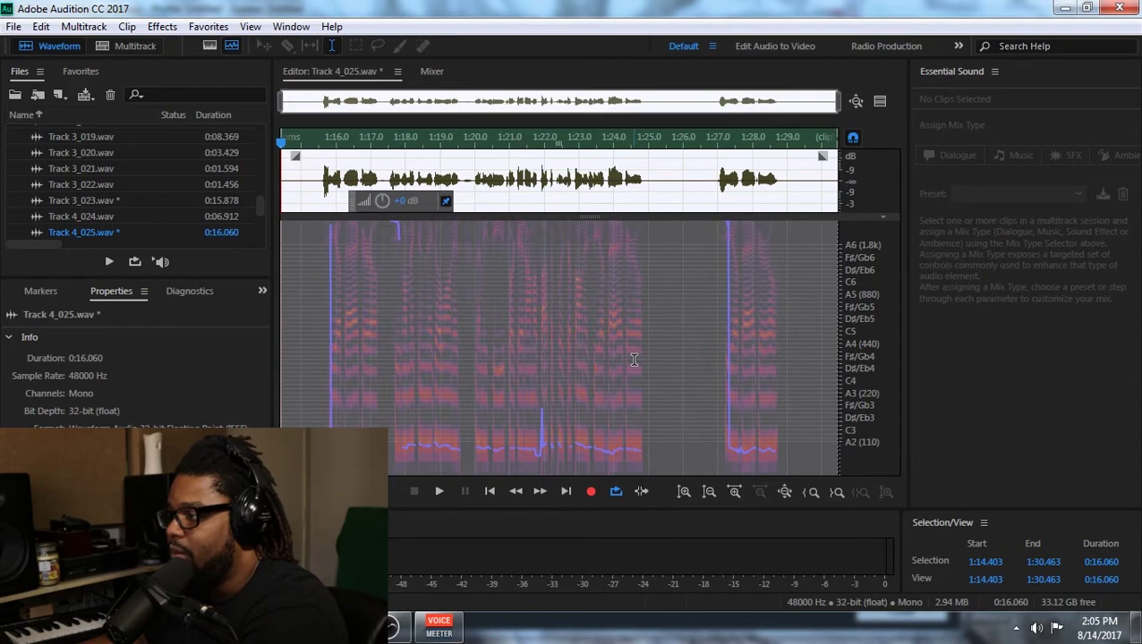
Play back the processed vocal from near 1:15.6, then return to the Rap Banger multitrack session.
{"action": "left_click", "coordinate": [321, 175]}
{"action": "key", "text": "space"}
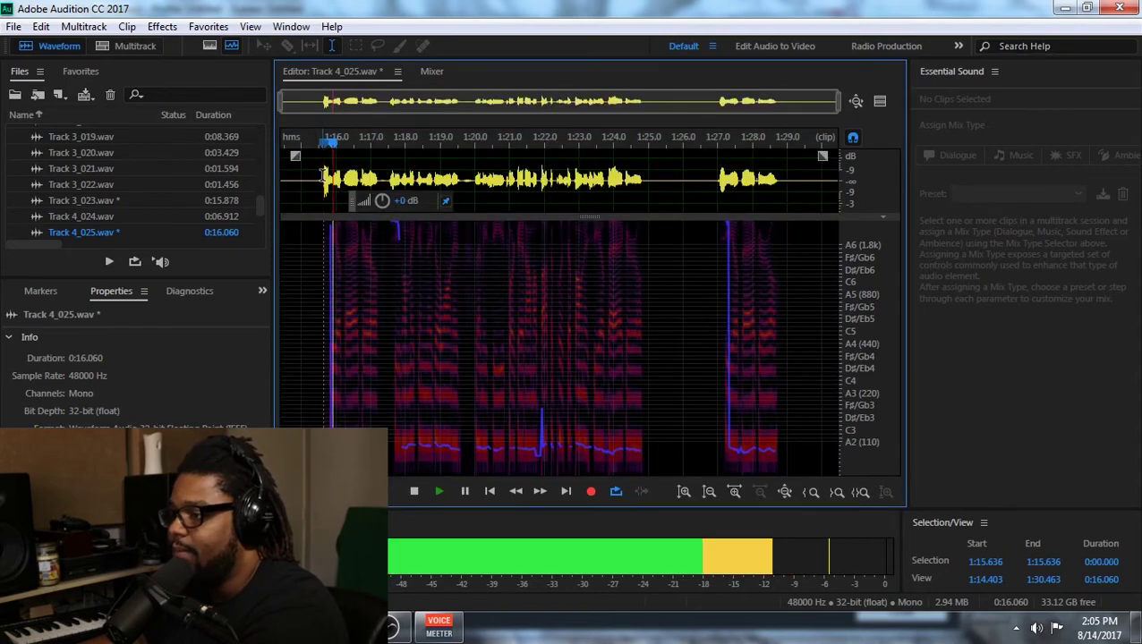
{"action": "left_click", "coordinate": [135, 46]}
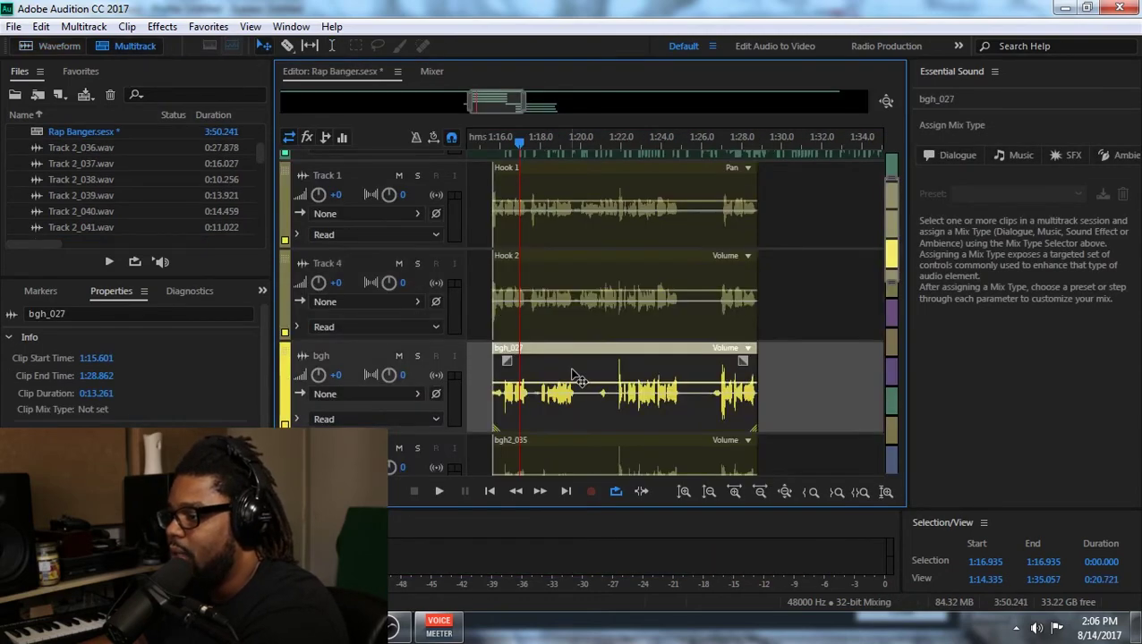
Open bgh_027.wav in the Waveform editor and scroll to show its start and end.
{"action": "double_click", "coordinate": [571, 368]}
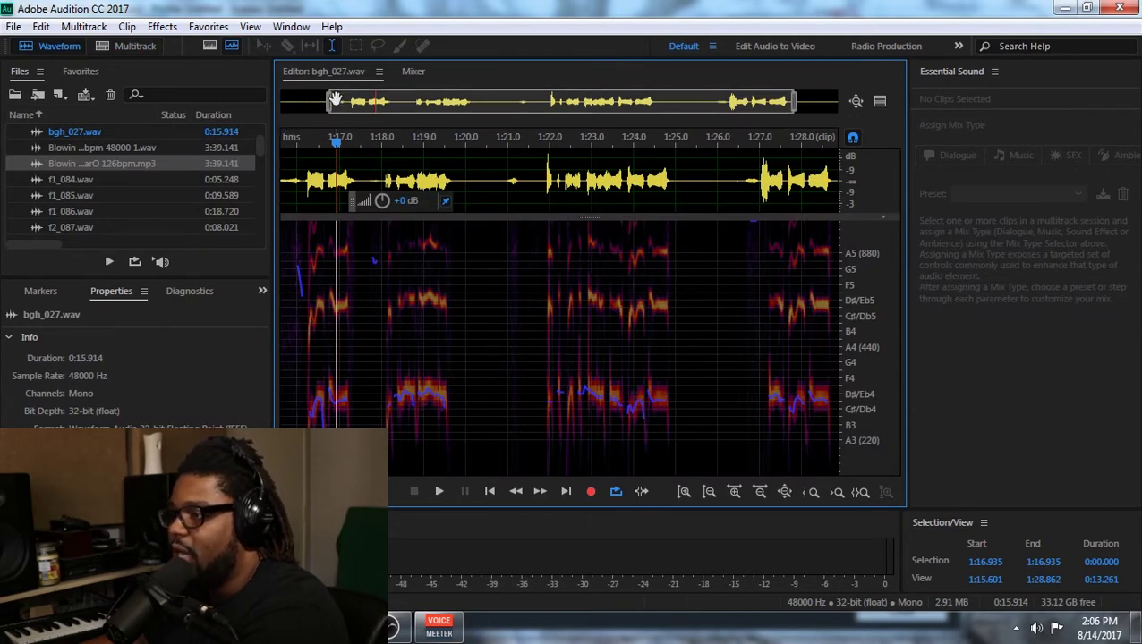
{"action": "left_click_drag", "start_coordinate": [329, 101], "coordinate": [160, 112]}
{"action": "left_click_drag", "start_coordinate": [780, 107], "coordinate": [1020, 113]}
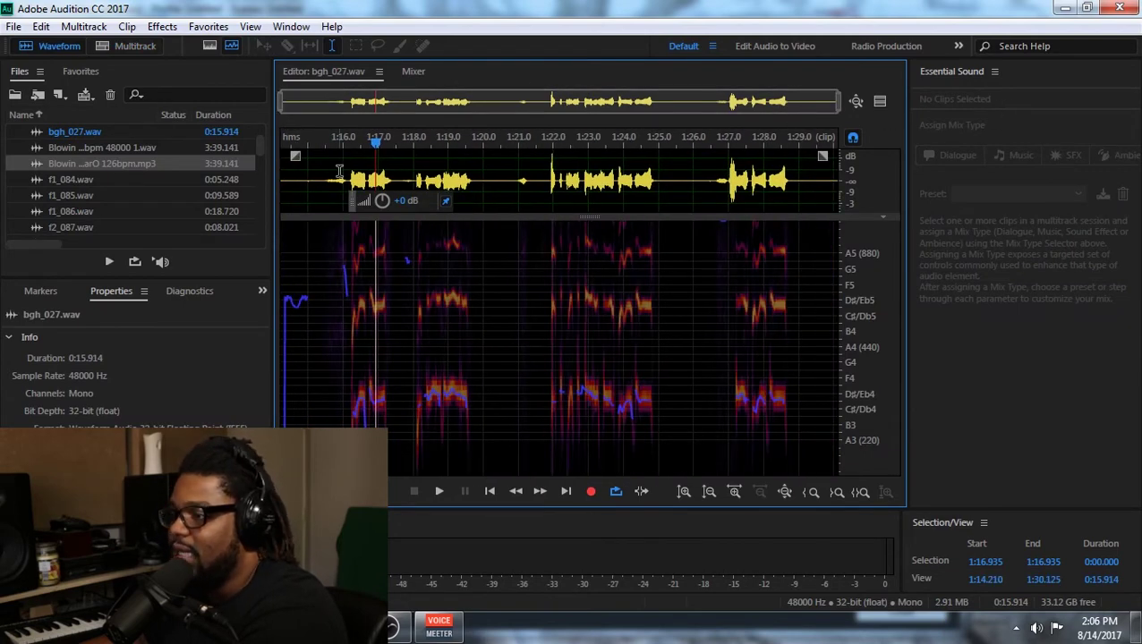
Audition the opening from about 1:15.4, then select the tail from 1:28.782 to the clip end.
{"action": "left_click", "coordinate": [321, 136]}
{"action": "key", "text": "space"}
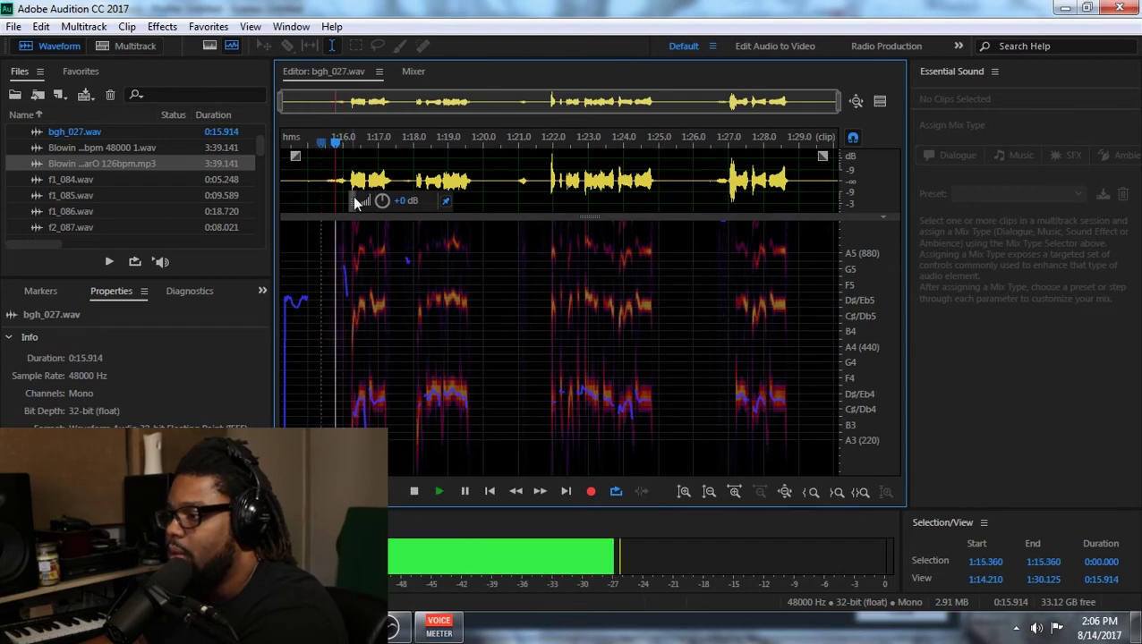
{"action": "key", "text": "space"}
{"action": "left_click", "coordinate": [350, 180]}
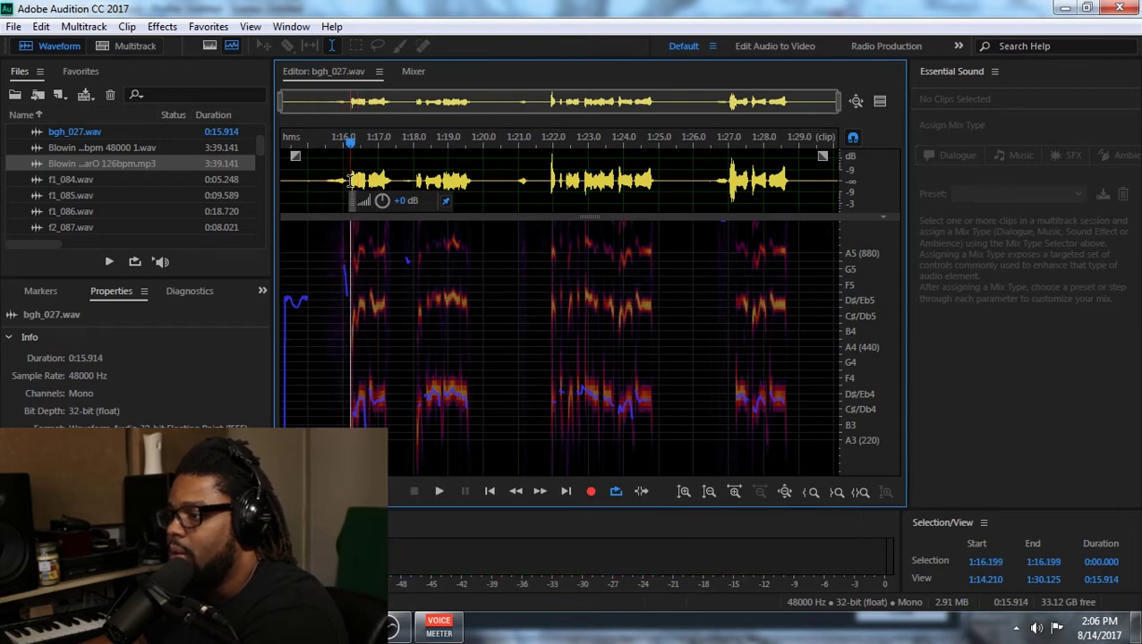
{"action": "left_click", "coordinate": [323, 140]}
{"action": "key", "text": "space"}
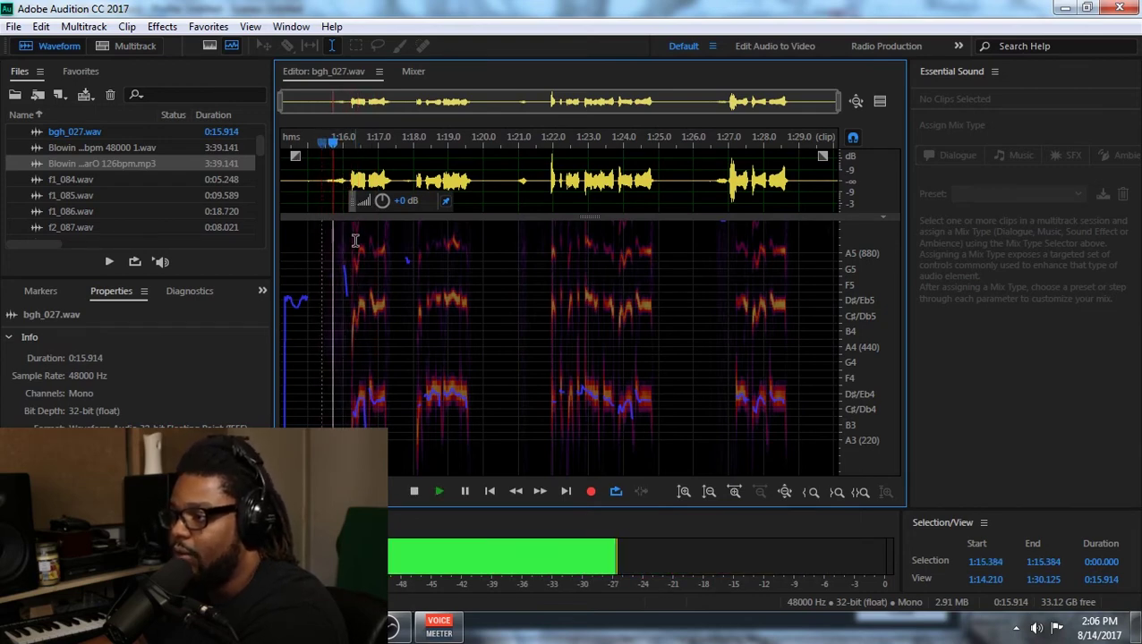
{"action": "key", "text": "space"}
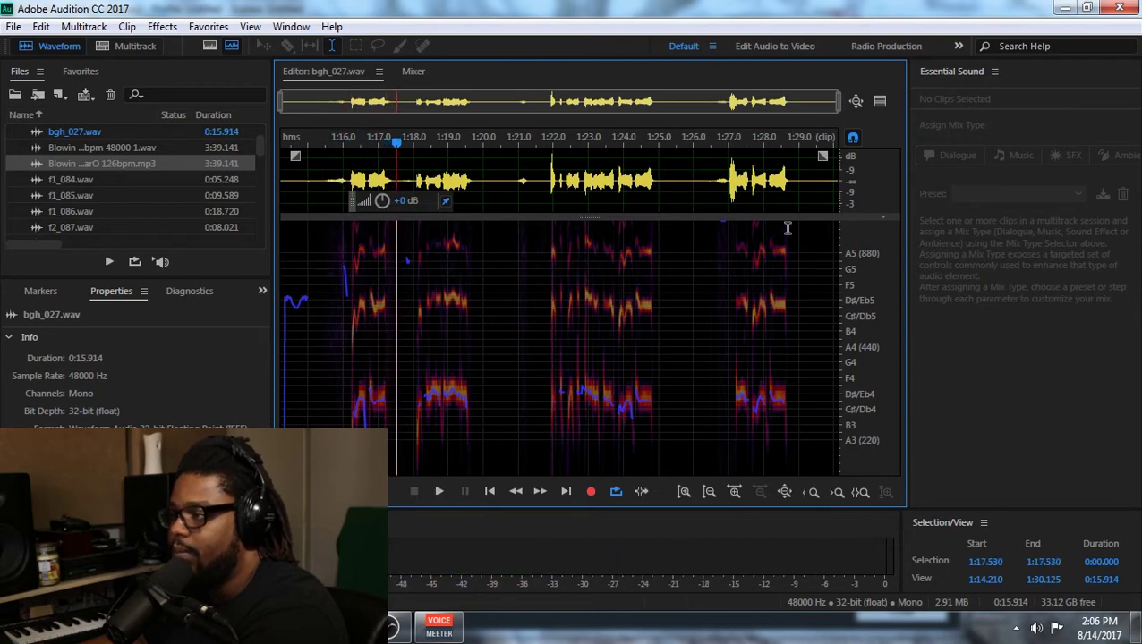
{"action": "left_click_drag", "start_coordinate": [791, 182], "coordinate": [1025, 219]}
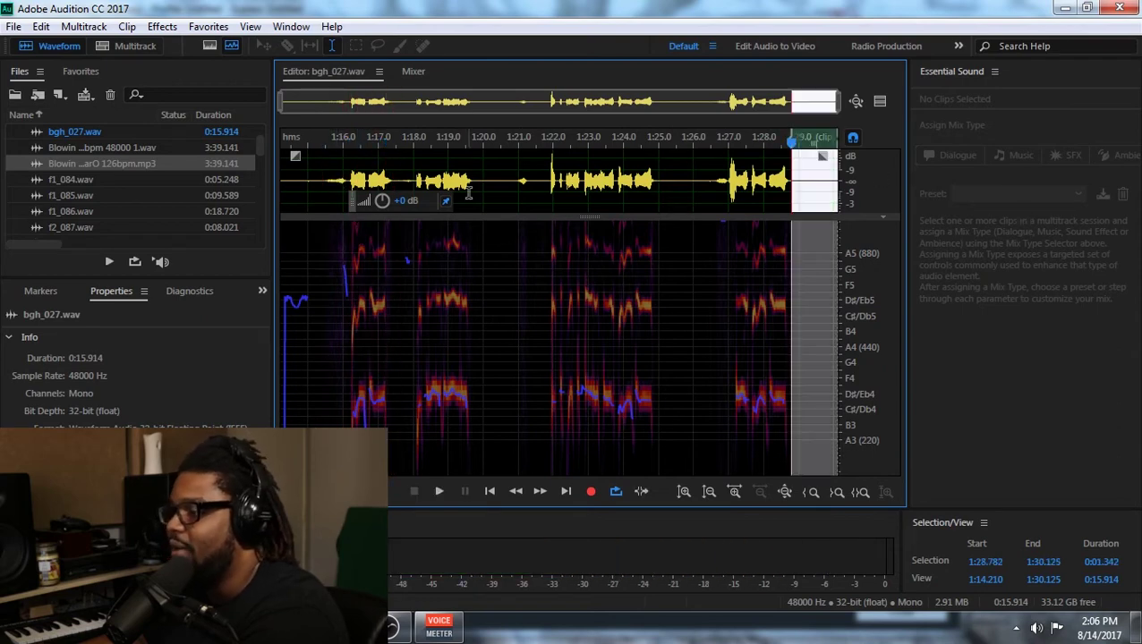
Apply Noise Reduction with the BG preset to the entire bgh_027.wav clip.
{"action": "key", "text": "ctrl+a"}
{"action": "left_click", "coordinate": [208, 26]}
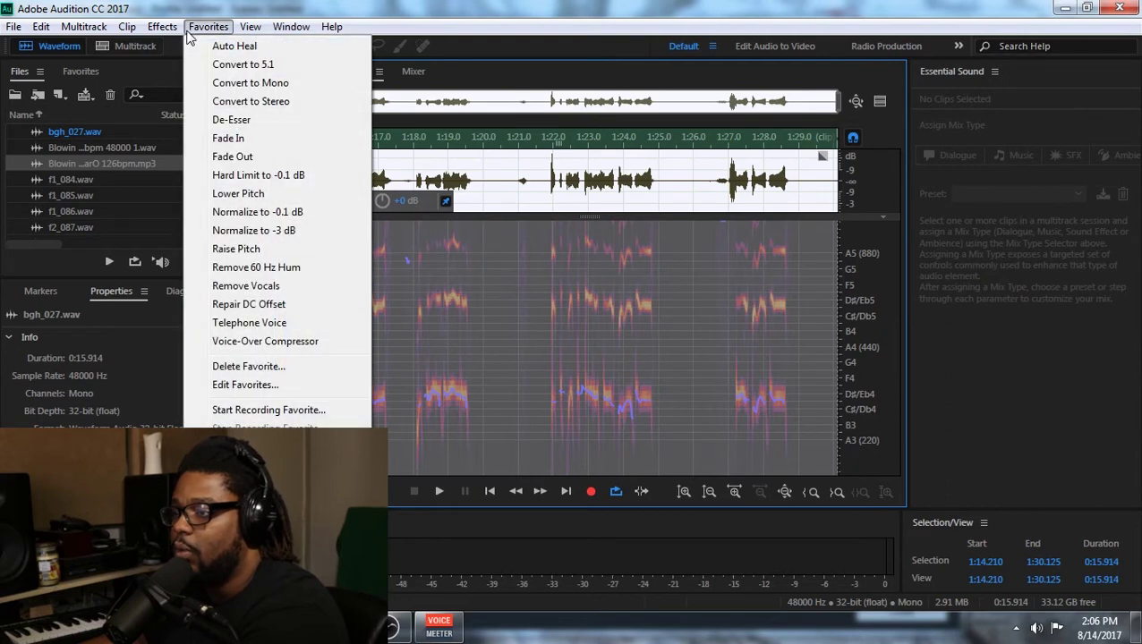
{"action": "mouse_move", "coordinate": [273, 327]}
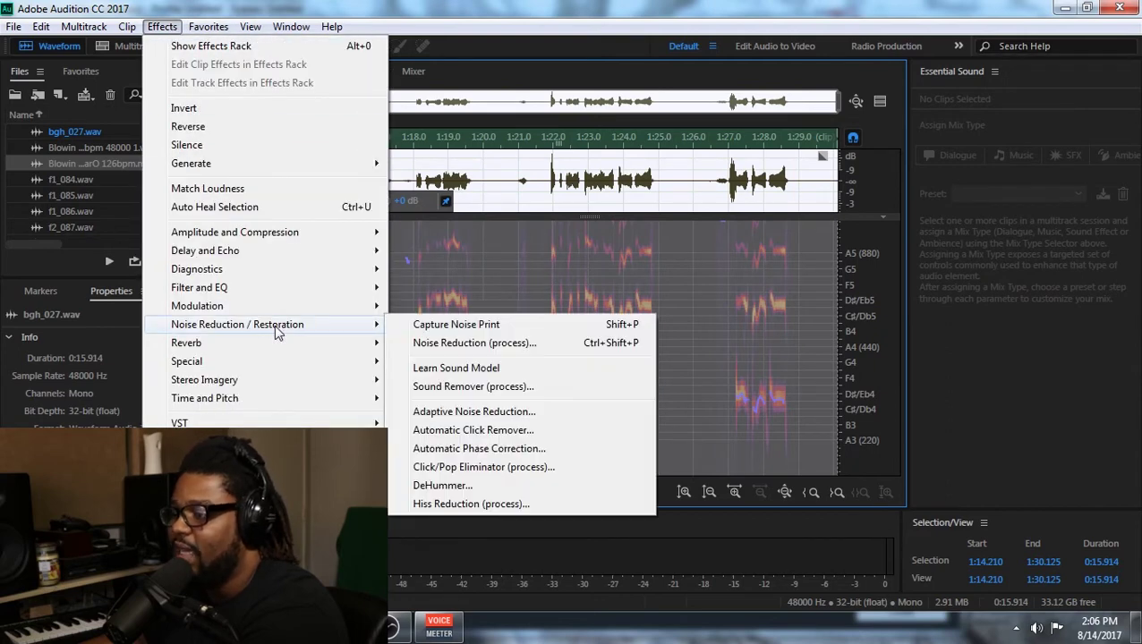
{"action": "left_click", "coordinate": [494, 349]}
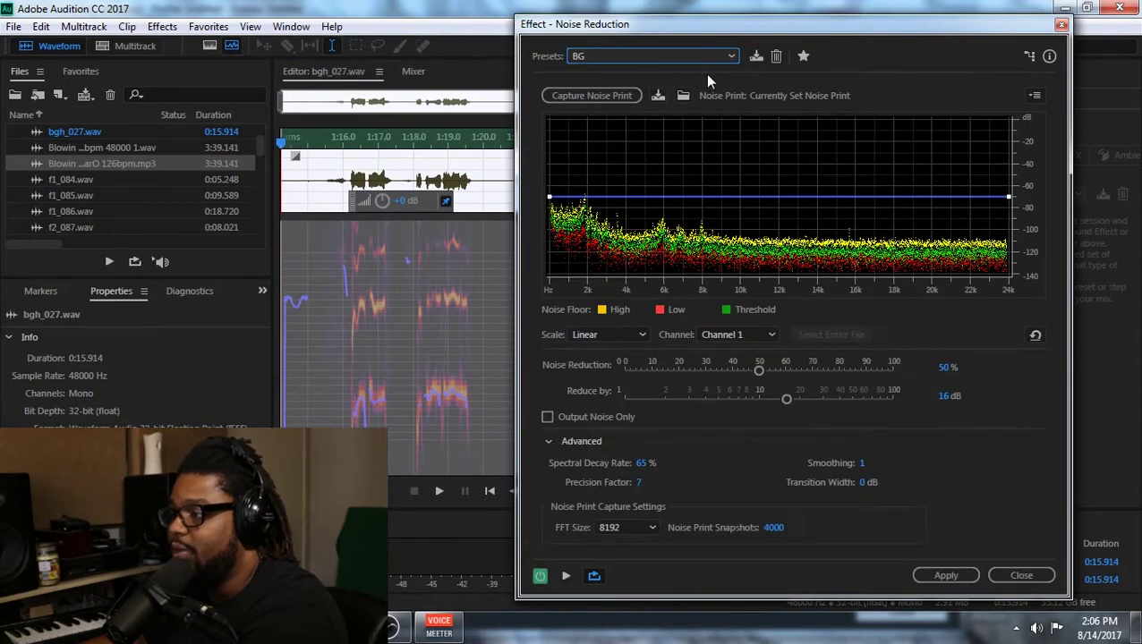
{"action": "left_click", "coordinate": [944, 576]}
Play back the cleaned audio from 1:16 and select the opening stretch up to 1:15.456.
{"action": "left_click", "coordinate": [337, 177]}
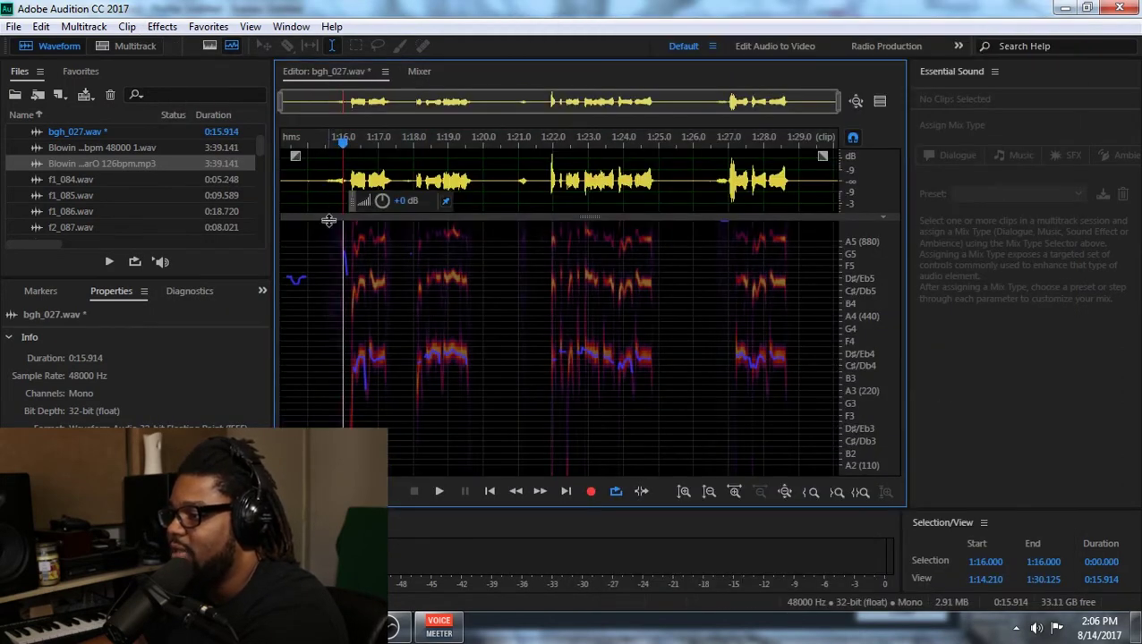
{"action": "key", "text": "space"}
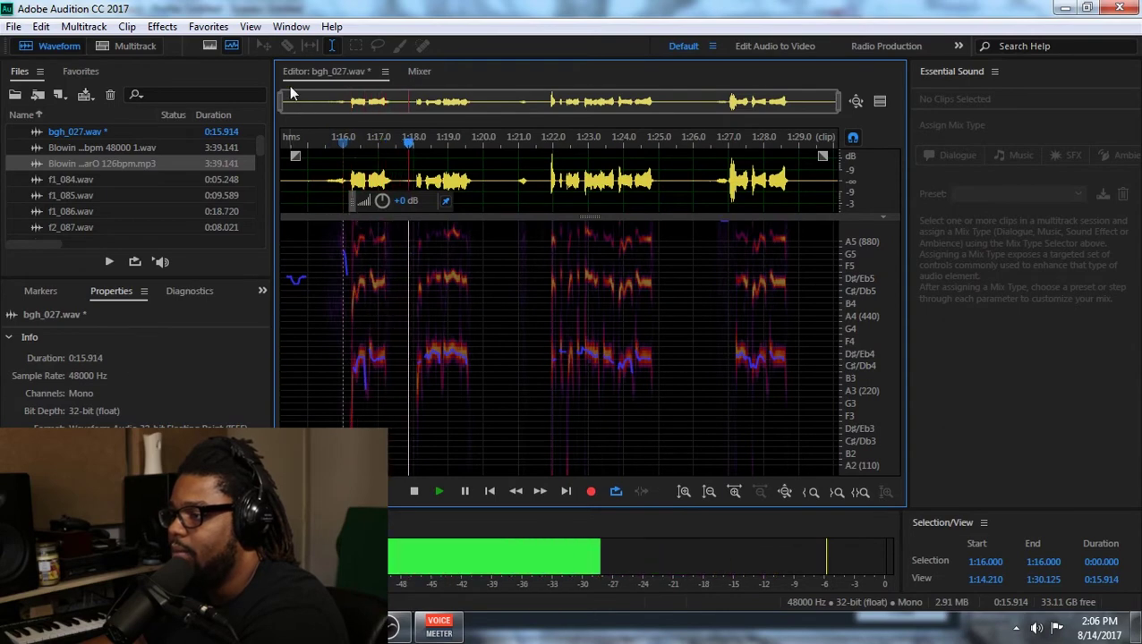
{"action": "key", "text": "space"}
{"action": "left_click_drag", "start_coordinate": [323, 179], "coordinate": [64, 165]}
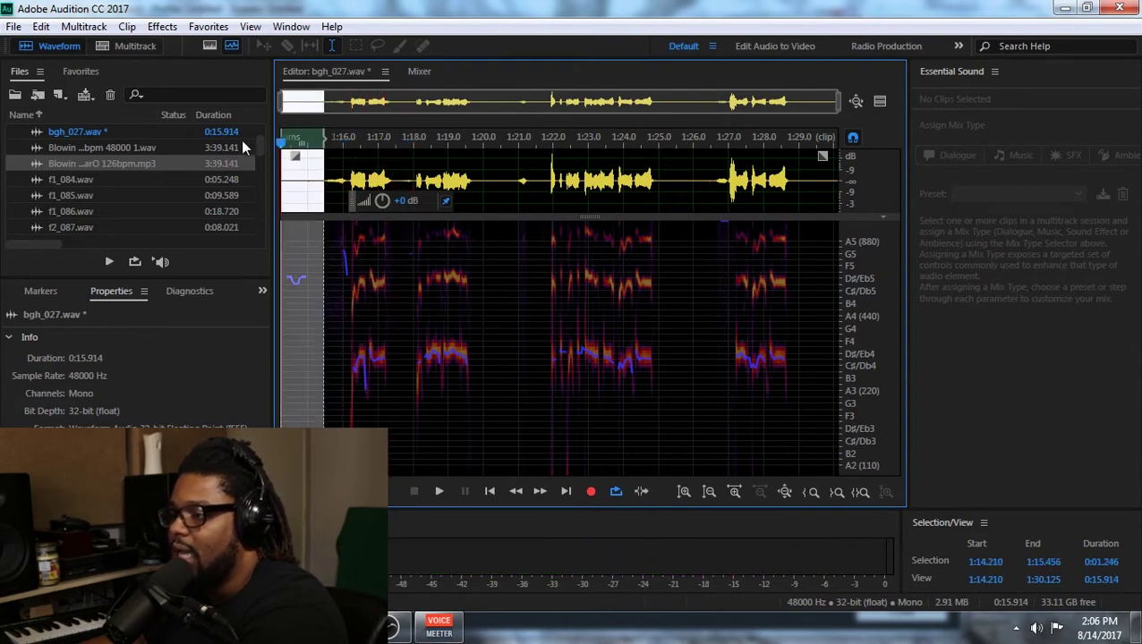
{"action": "left_click", "coordinate": [128, 26]}
Silence the opening before 1:15.456 and the tail from 1:28.830 to the end.
{"action": "mouse_move", "coordinate": [165, 28]}
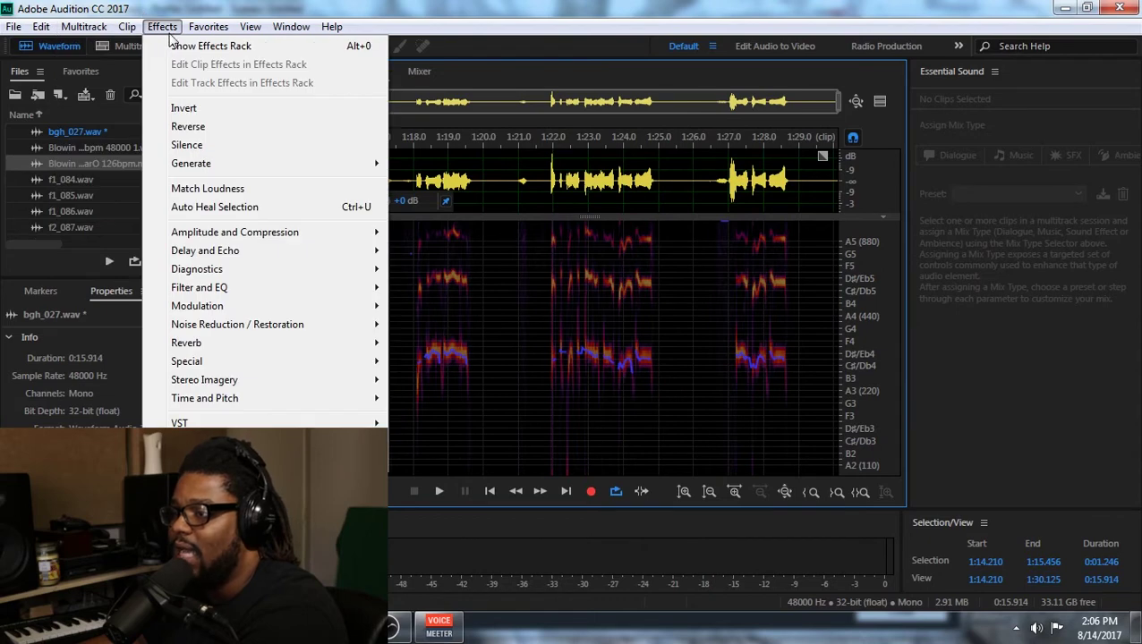
{"action": "left_click", "coordinate": [200, 144]}
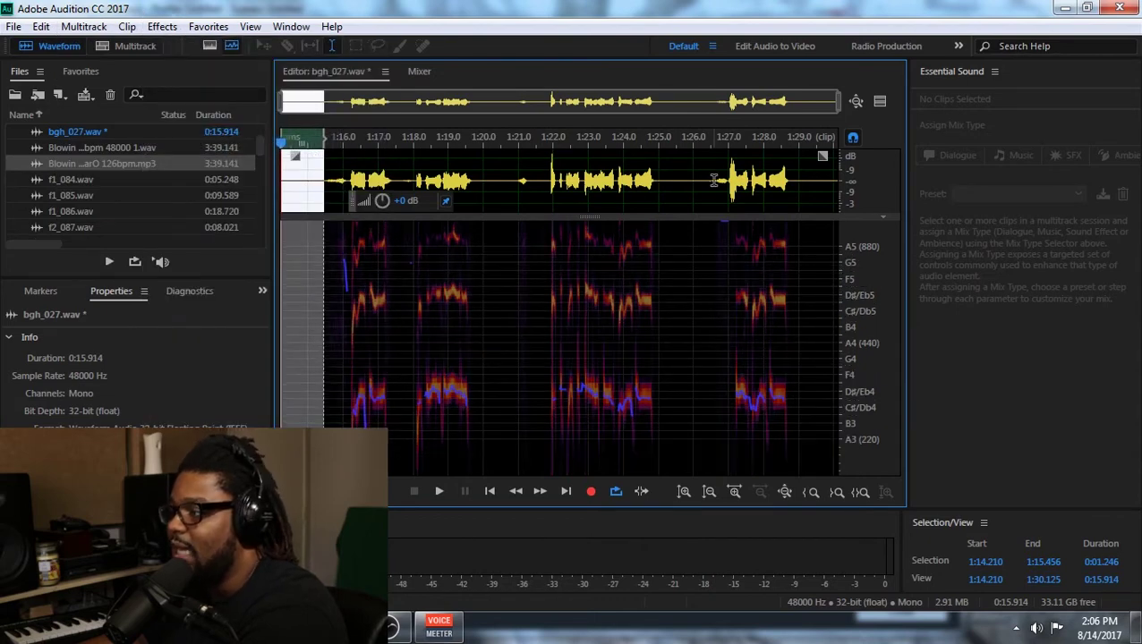
{"action": "left_click_drag", "start_coordinate": [792, 179], "coordinate": [1017, 217]}
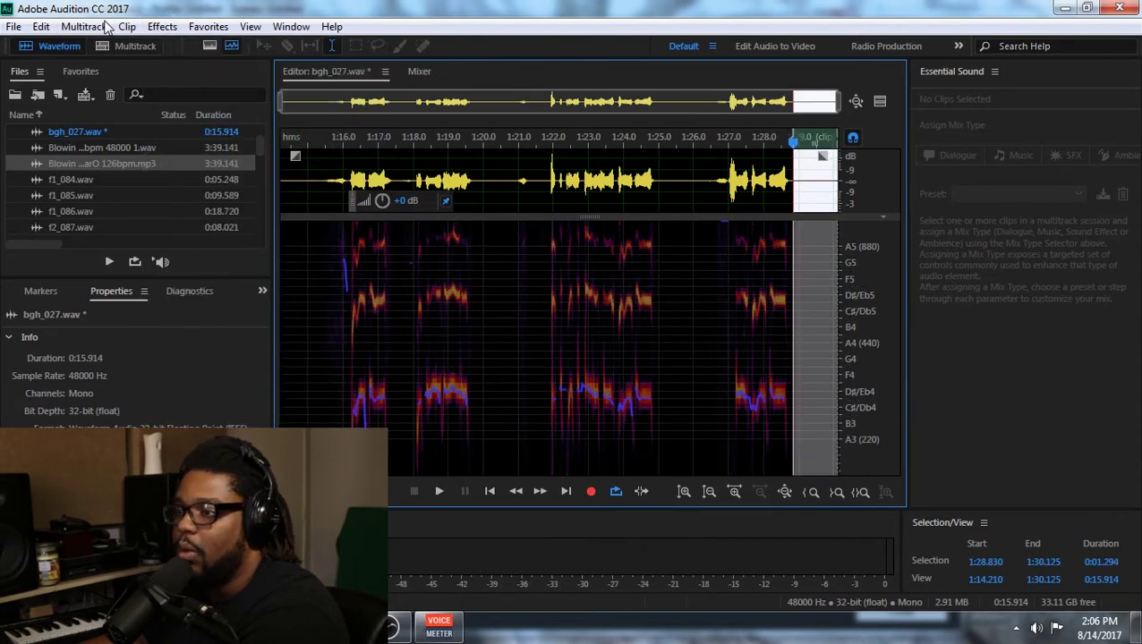
{"action": "left_click", "coordinate": [127, 26]}
{"action": "mouse_move", "coordinate": [162, 34]}
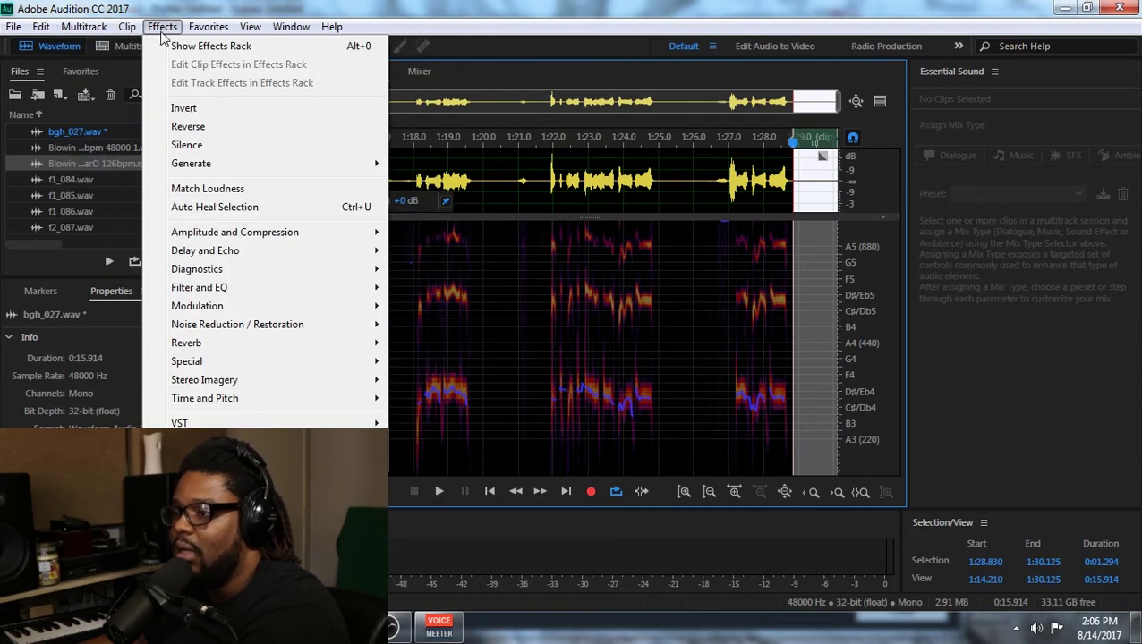
{"action": "left_click", "coordinate": [188, 144]}
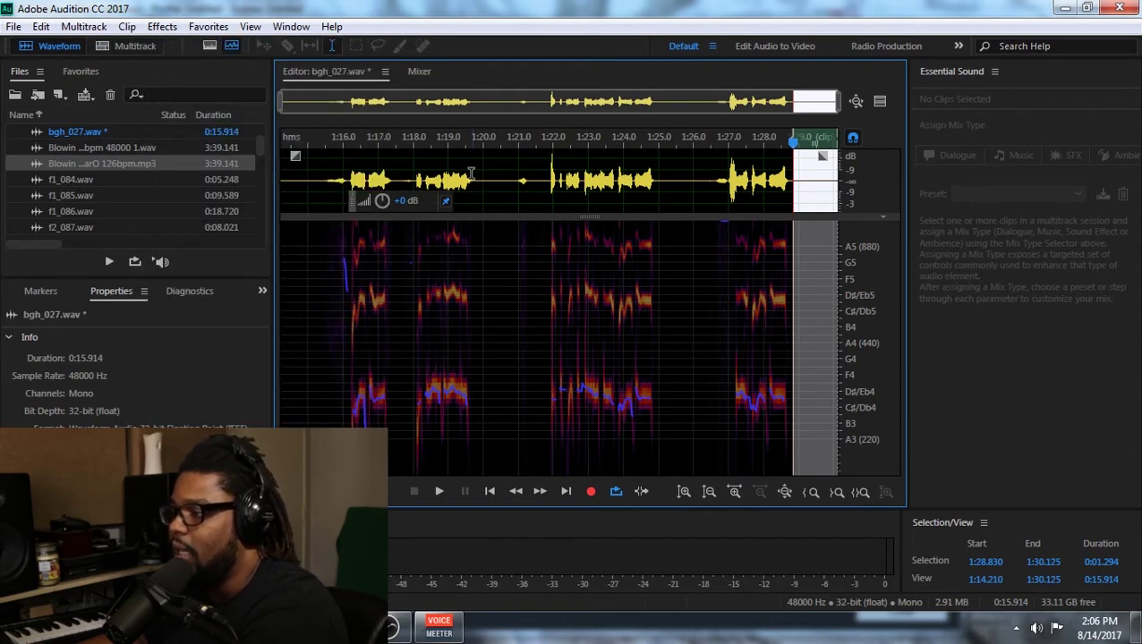
Select the entire bgh_027.wav clip and apply the Gain Envelope process effect.
{"action": "left_click", "coordinate": [469, 170]}
{"action": "key", "text": "ctrl+a"}
{"action": "left_click", "coordinate": [127, 26]}
{"action": "mouse_move", "coordinate": [162, 27]}
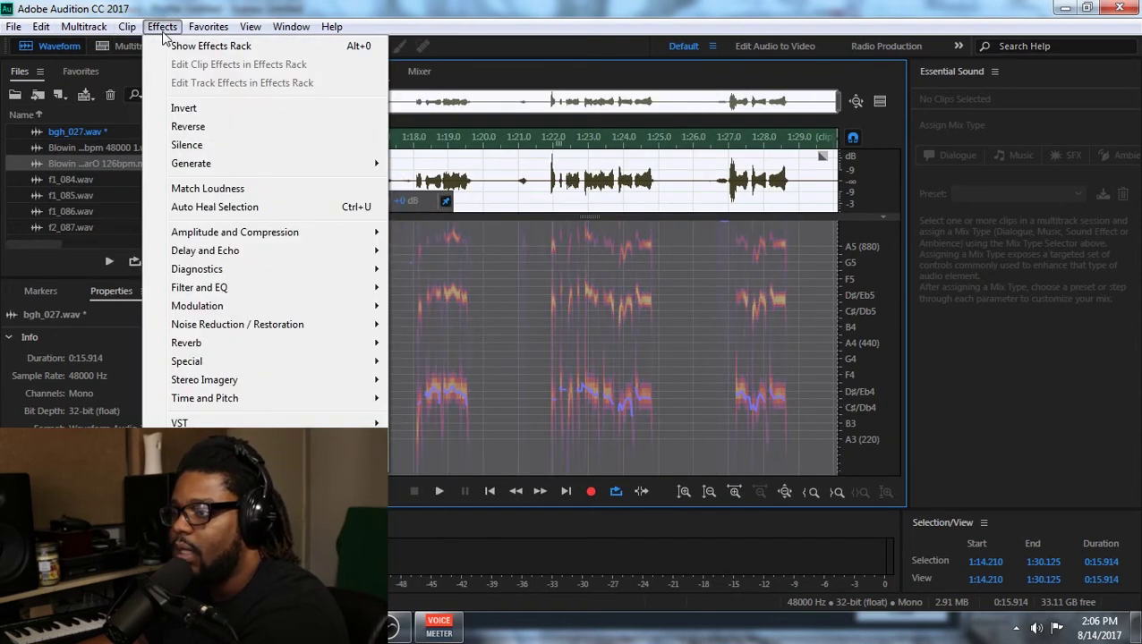
{"action": "mouse_move", "coordinate": [291, 256]}
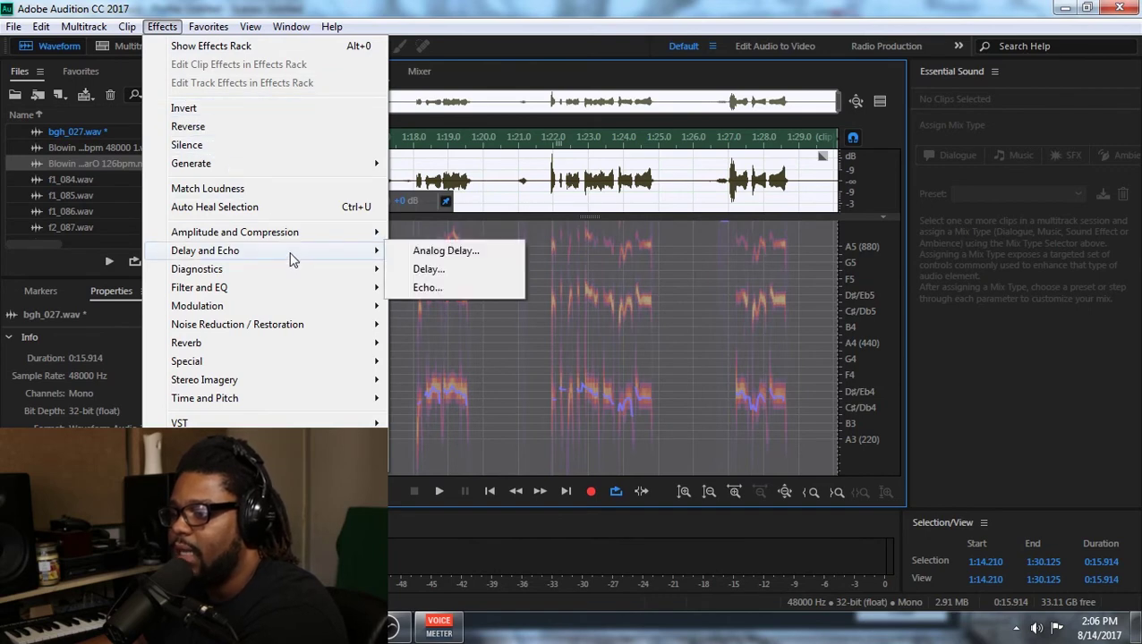
{"action": "mouse_move", "coordinate": [304, 234]}
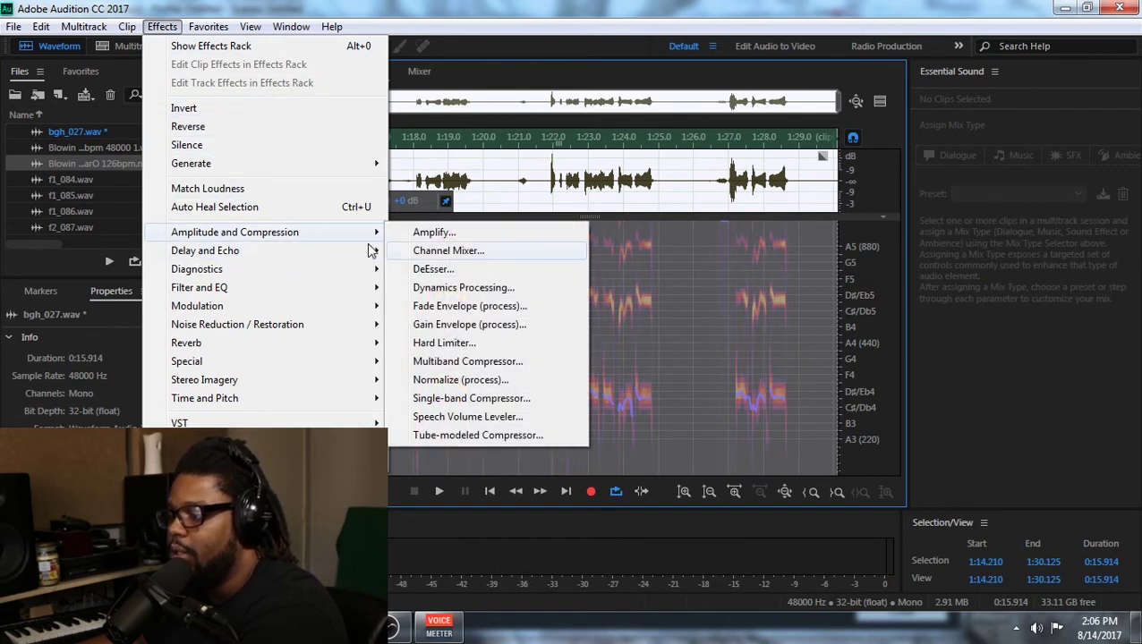
{"action": "left_click", "coordinate": [488, 327]}
{"action": "left_click", "coordinate": [650, 360]}
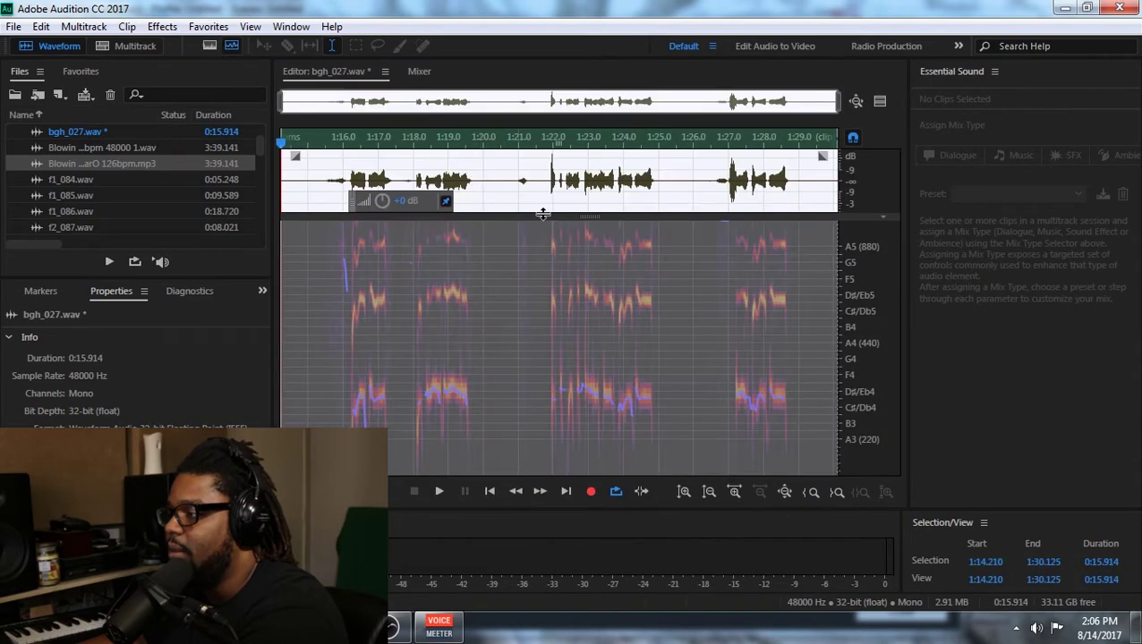
{"action": "left_click", "coordinate": [298, 155]}
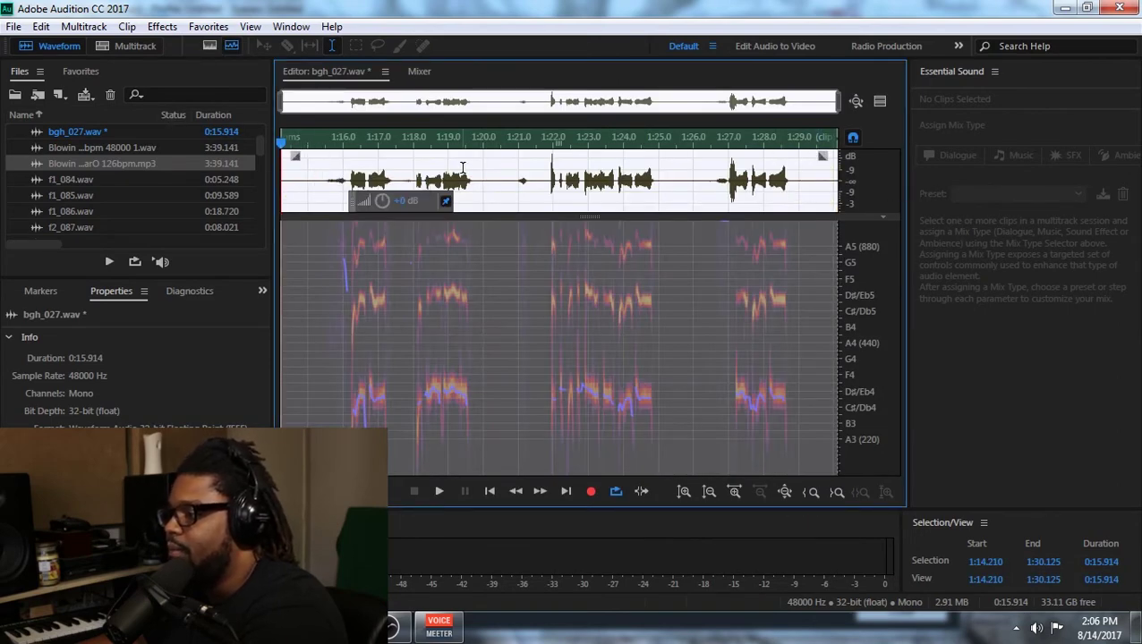
Play from 1:15.217, select the short stretch after it, and type '-' into the HUD volume box.
{"action": "left_click", "coordinate": [298, 182]}
{"action": "left_click", "coordinate": [314, 181]}
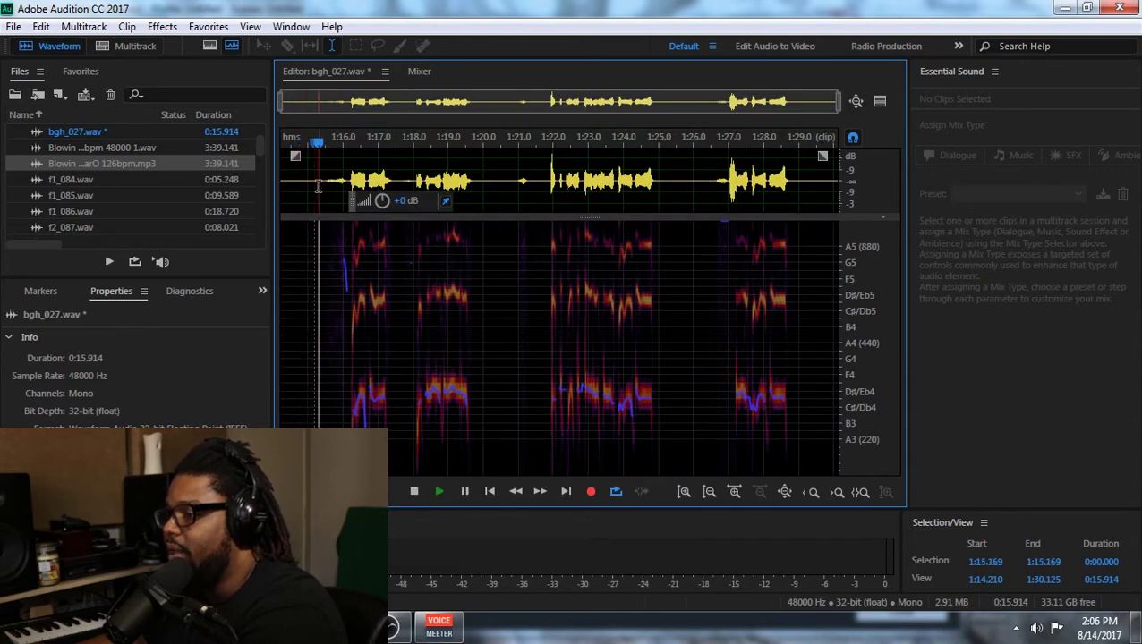
{"action": "key", "text": "space"}
{"action": "key", "text": "space"}
{"action": "left_click_drag", "start_coordinate": [315, 181], "coordinate": [349, 195]}
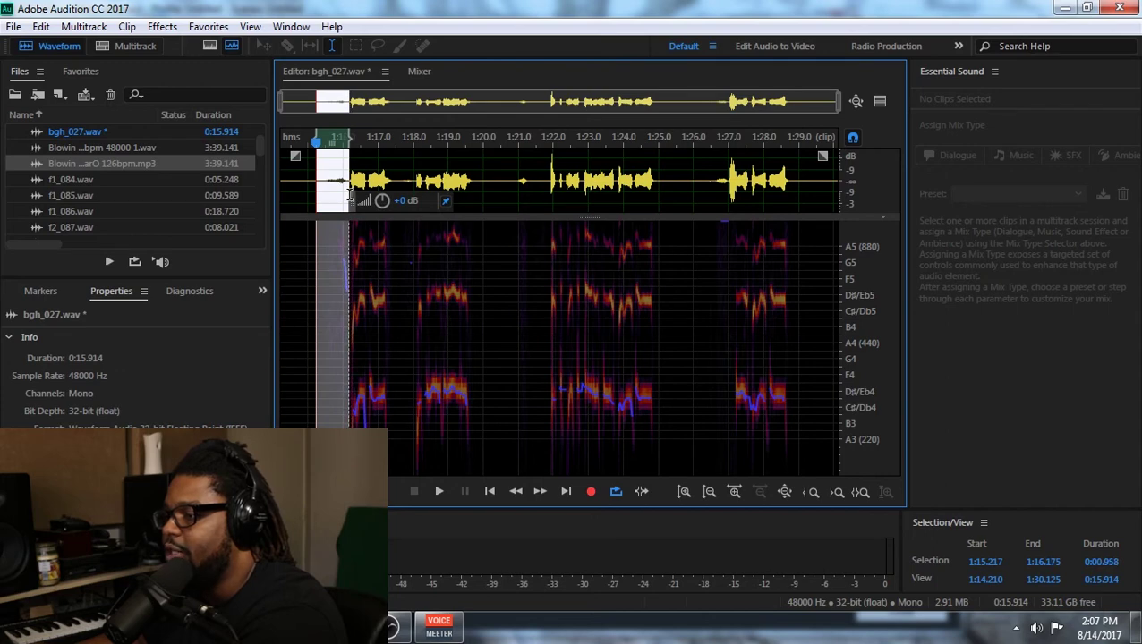
{"action": "left_click", "coordinate": [400, 199]}
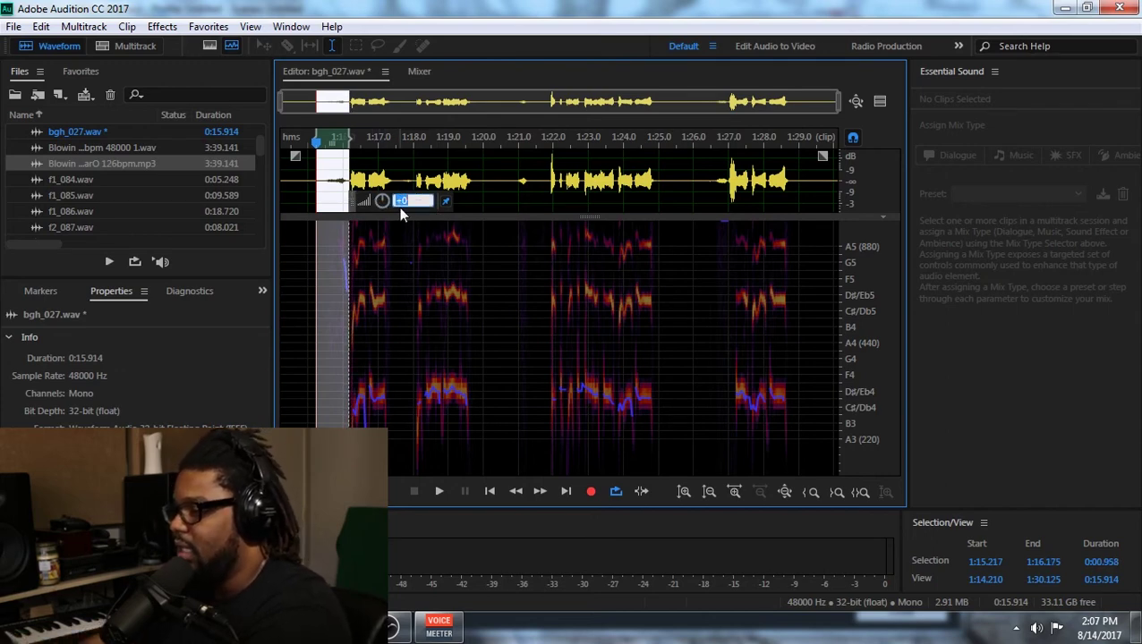
{"action": "type", "text": "-"}
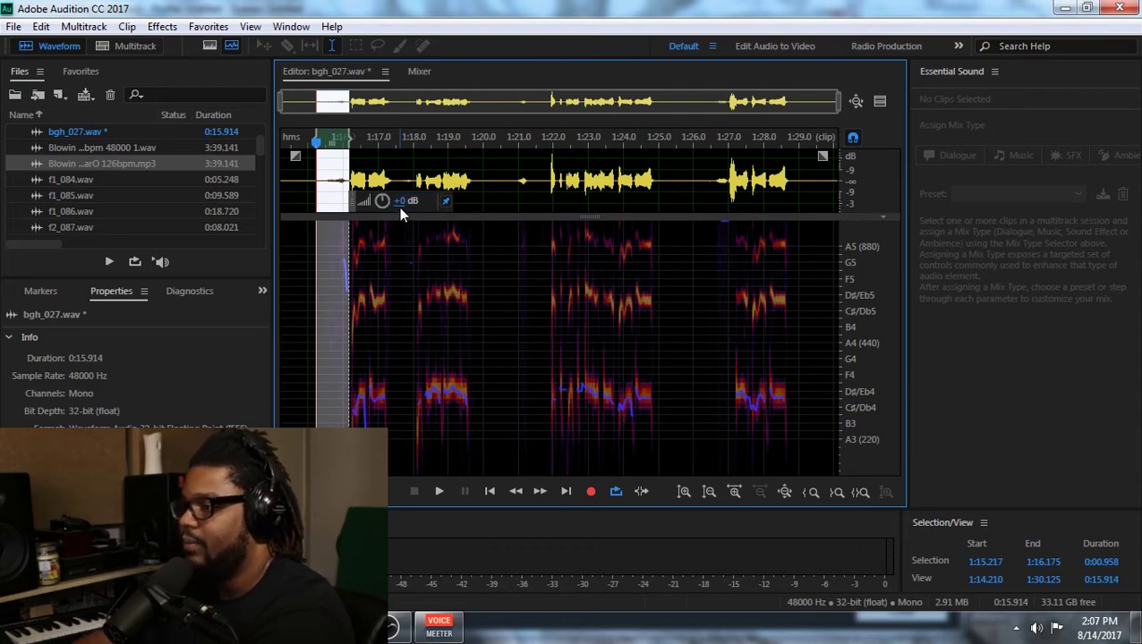
Play from 1:15.000, then select the gap between phrases from 1:19.771 to about 1:21.8.
{"action": "left_click", "coordinate": [308, 186]}
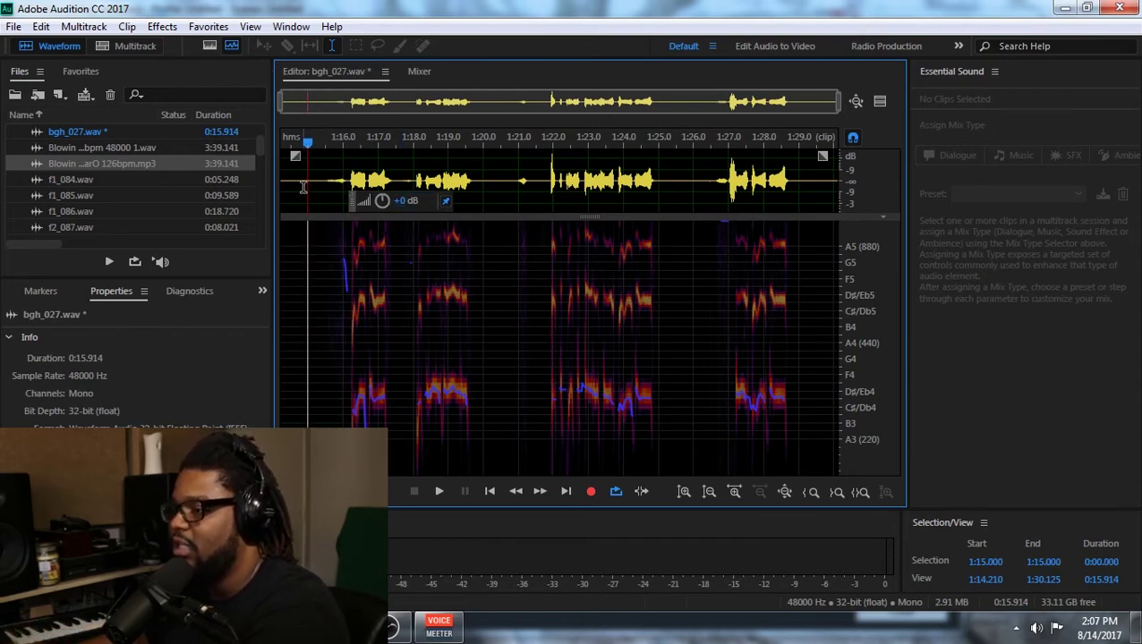
{"action": "key", "text": "space"}
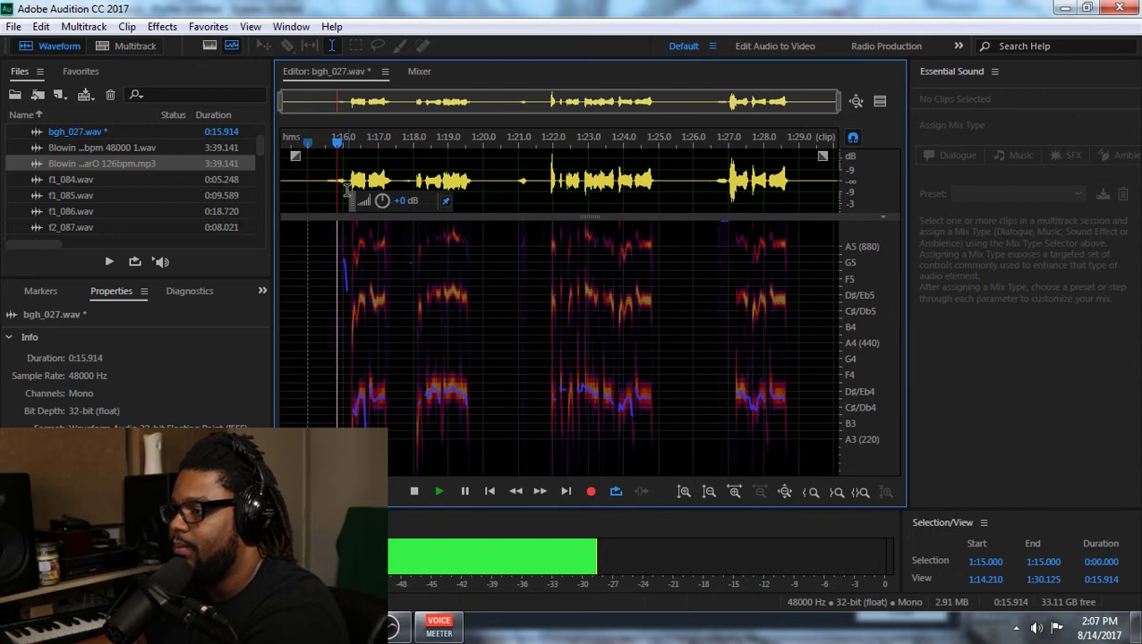
{"action": "left_click", "coordinate": [505, 136]}
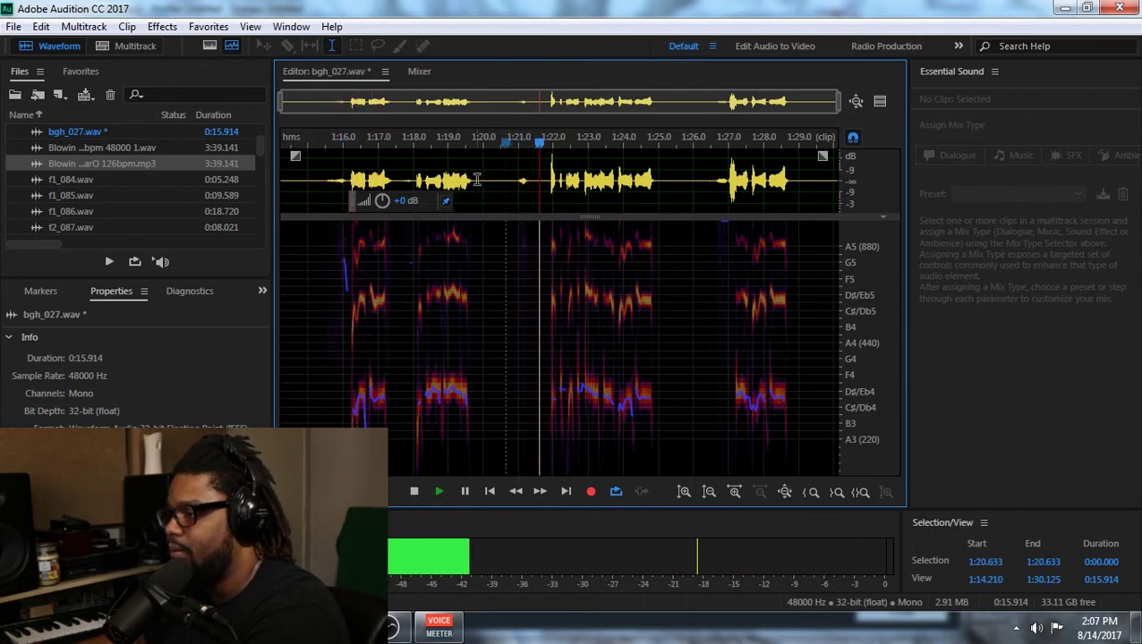
{"action": "key", "text": "space"}
{"action": "left_click_drag", "start_coordinate": [475, 179], "coordinate": [546, 193]}
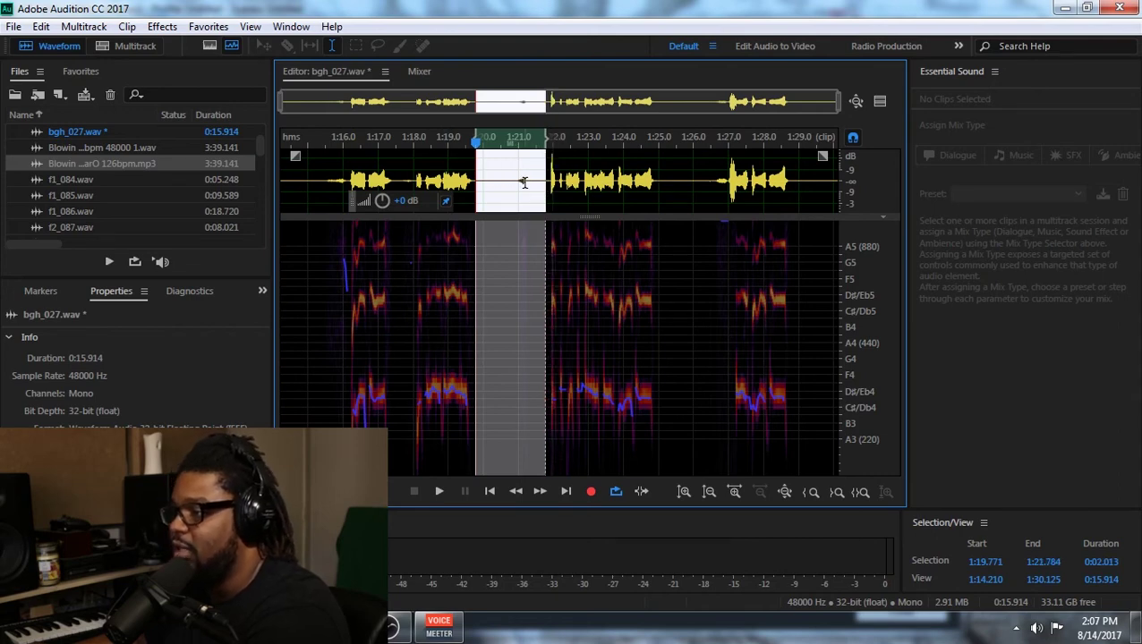
Silence the selected gap between phrases, 1:19.771–1:21.784.
{"action": "left_click", "coordinate": [83, 26]}
{"action": "mouse_move", "coordinate": [162, 25]}
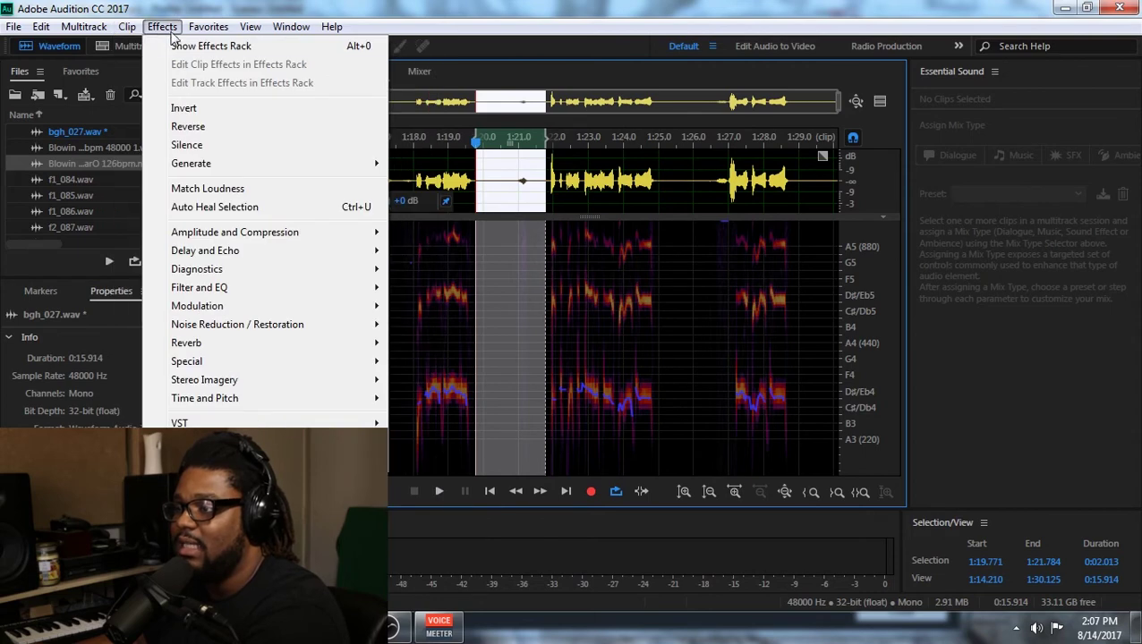
{"action": "left_click", "coordinate": [219, 147]}
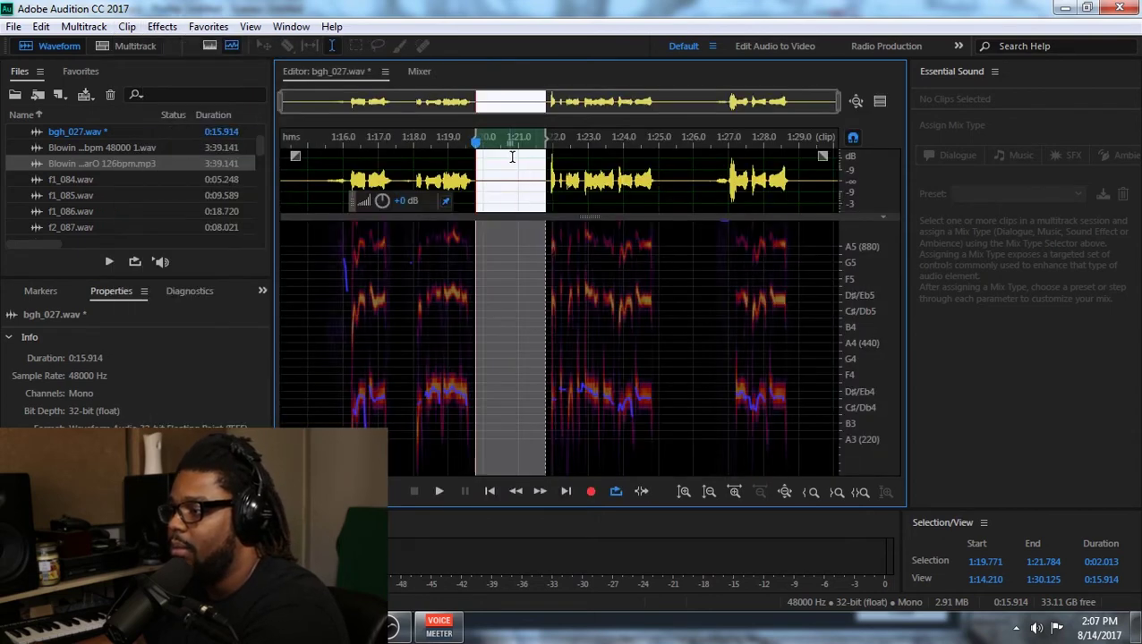
Play from 1:25 and select the breath before the final phrase, 1:26.391–1:27.000, zooming in.
{"action": "left_click", "coordinate": [659, 182]}
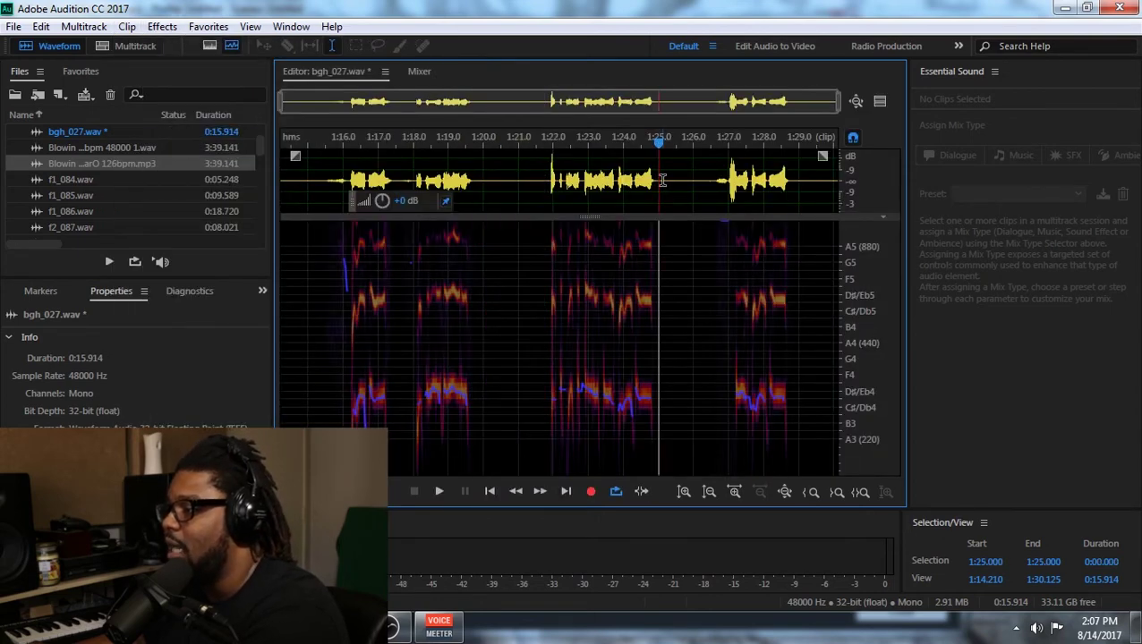
{"action": "key", "text": "space"}
{"action": "left_click_drag", "start_coordinate": [658, 184], "coordinate": [707, 192]}
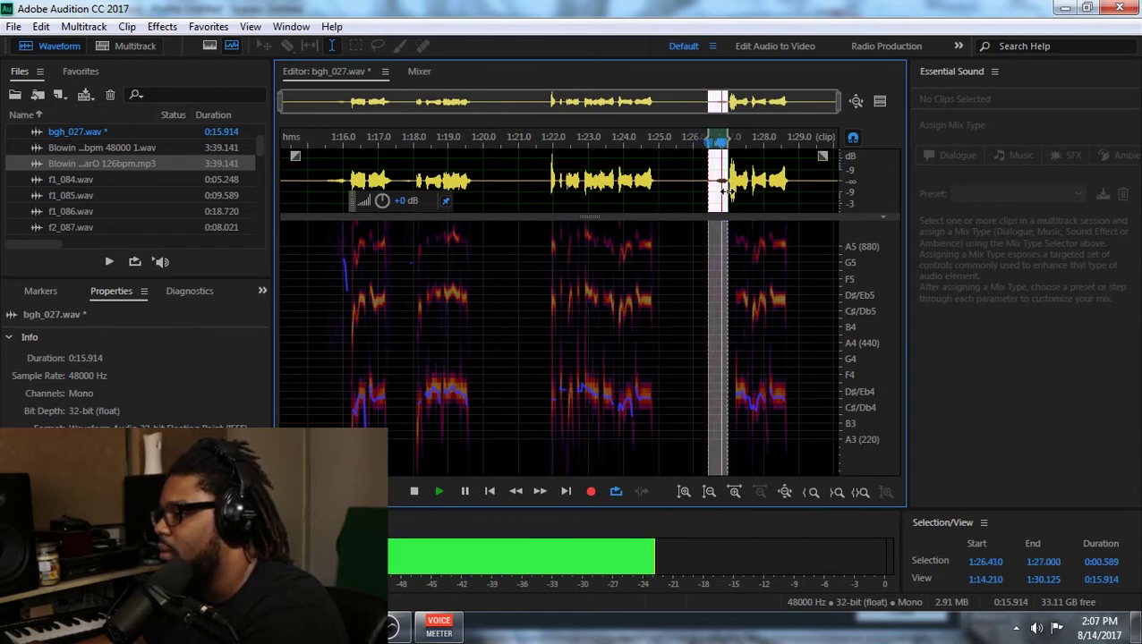
{"action": "left_click", "coordinate": [161, 26]}
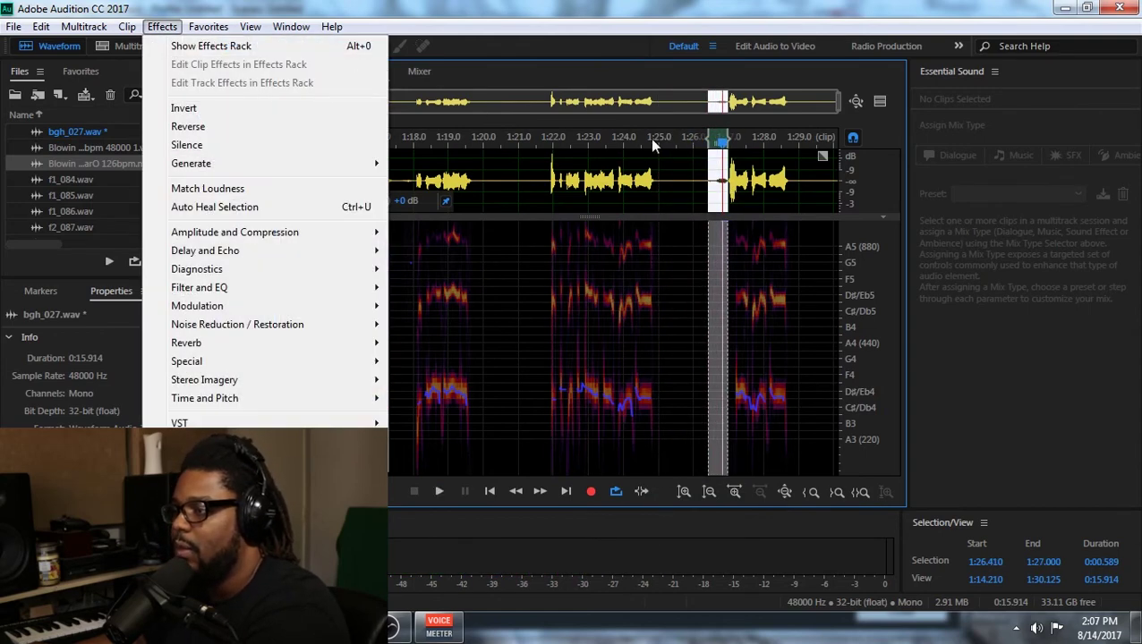
{"action": "left_click", "coordinate": [721, 175]}
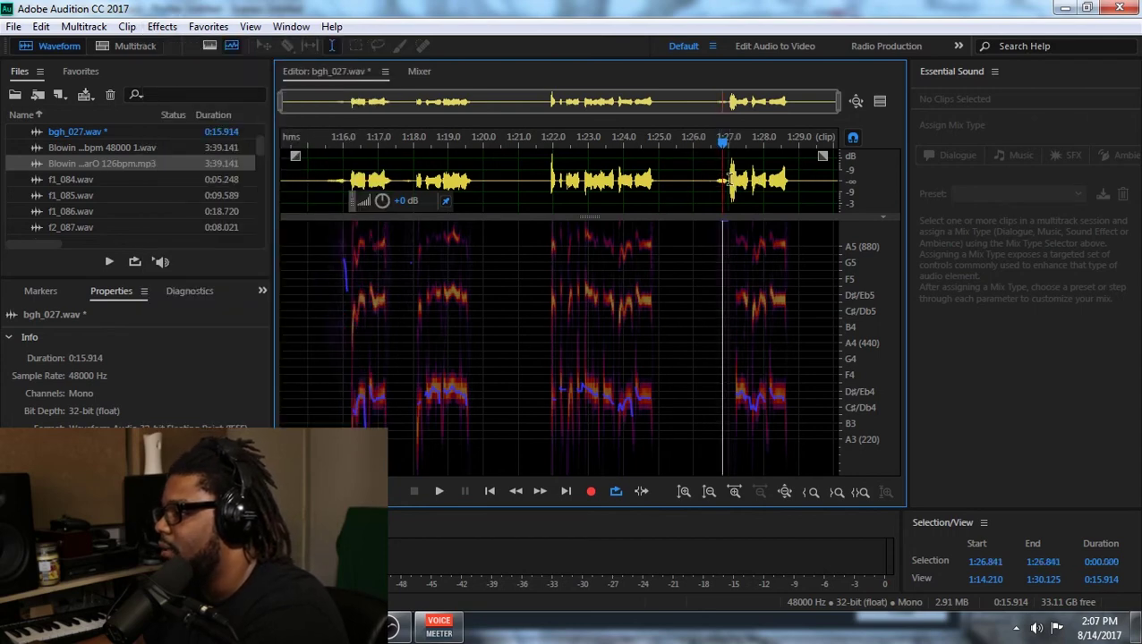
{"action": "left_click_drag", "start_coordinate": [726, 176], "coordinate": [704, 177]}
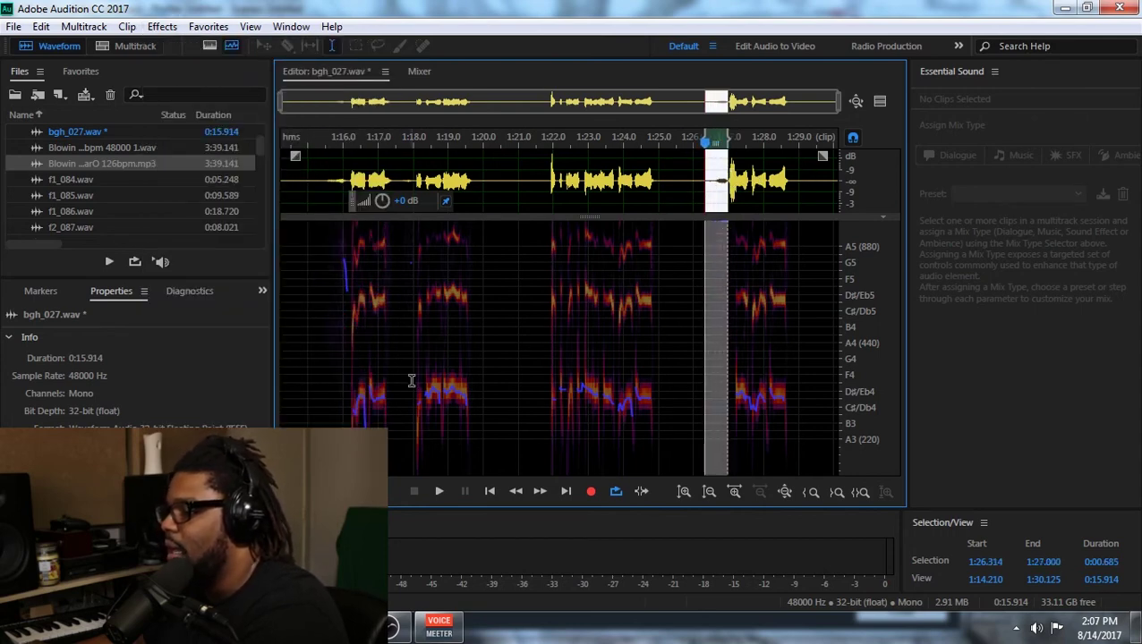
{"action": "left_click_drag", "start_coordinate": [841, 106], "coordinate": [778, 102]}
{"action": "left_click_drag", "start_coordinate": [760, 170], "coordinate": [780, 195]}
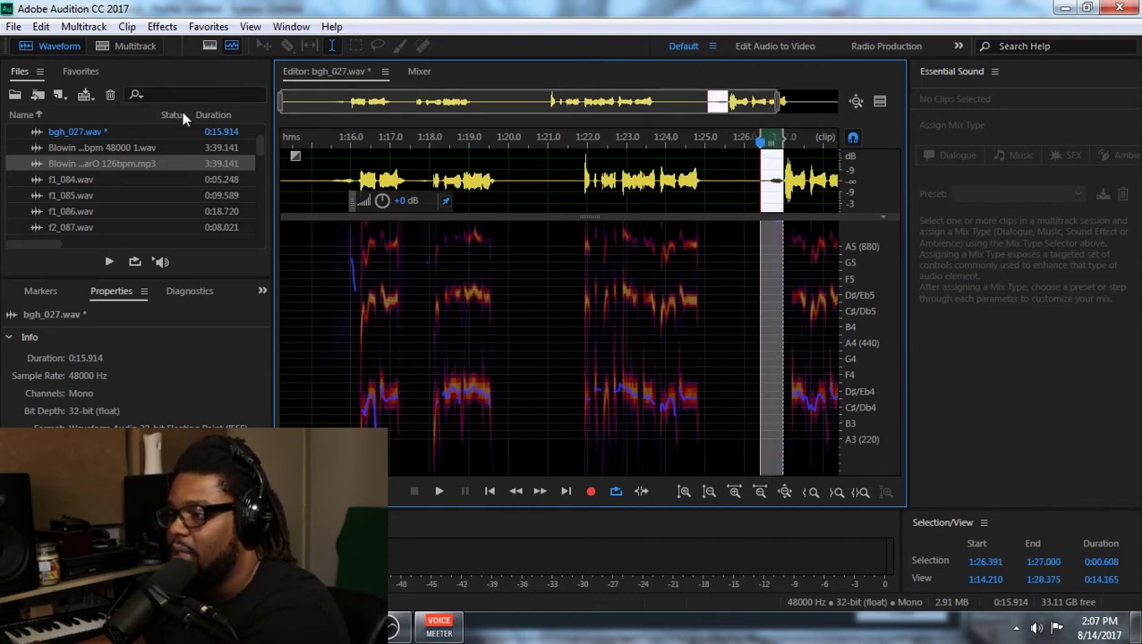
Lower the selected breath by 2 dB using the HUD volume box.
{"action": "left_click", "coordinate": [402, 201]}
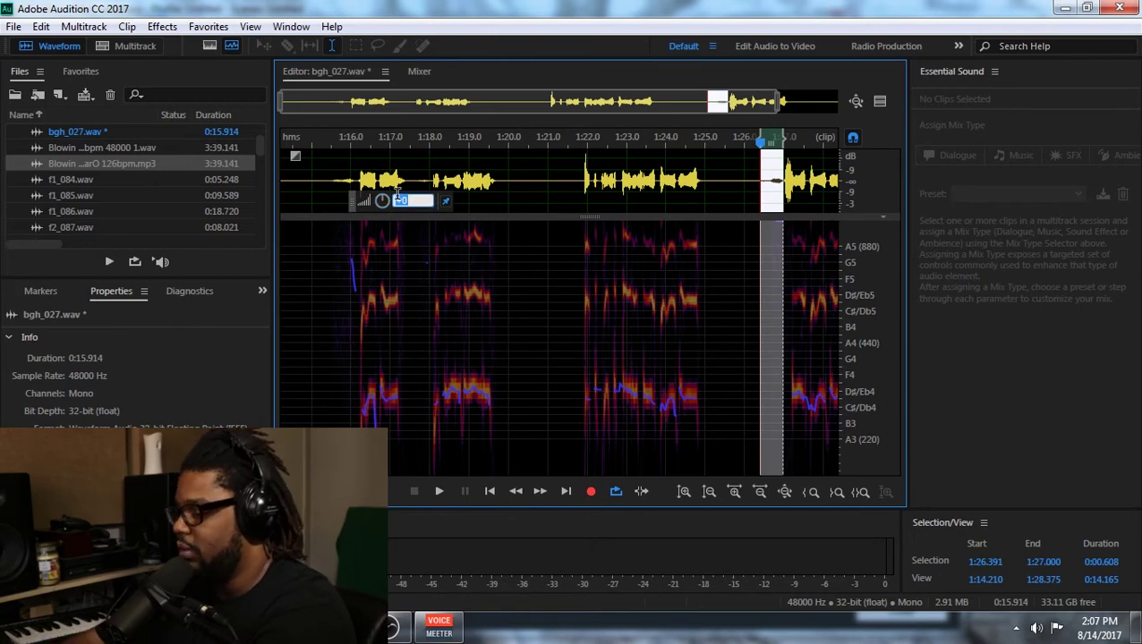
{"action": "type", "text": "-2."}
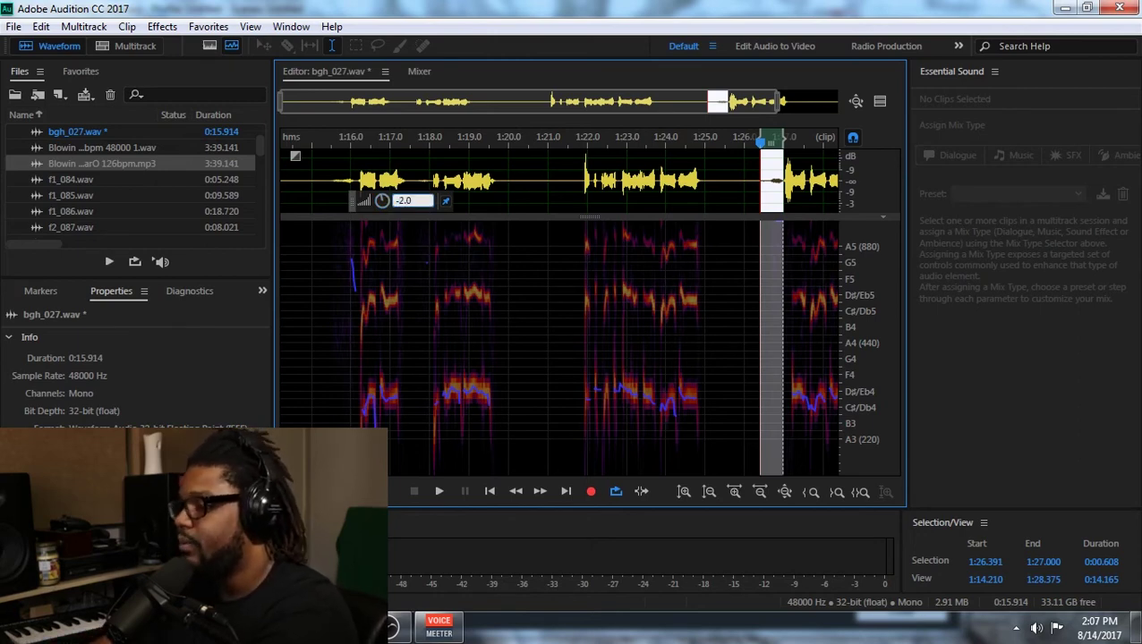
{"action": "key", "text": "Return"}
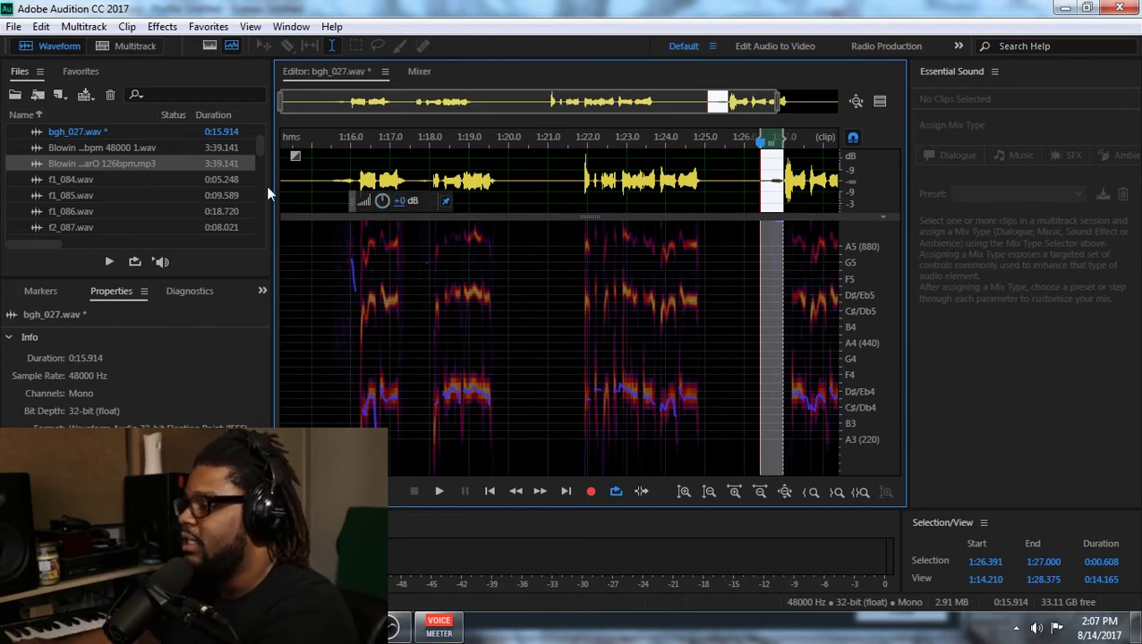
Play the clip's ending 1:29.000–1:30.125, then play again from 1:15.241.
{"action": "left_click_drag", "start_coordinate": [765, 75], "coordinate": [892, 107]}
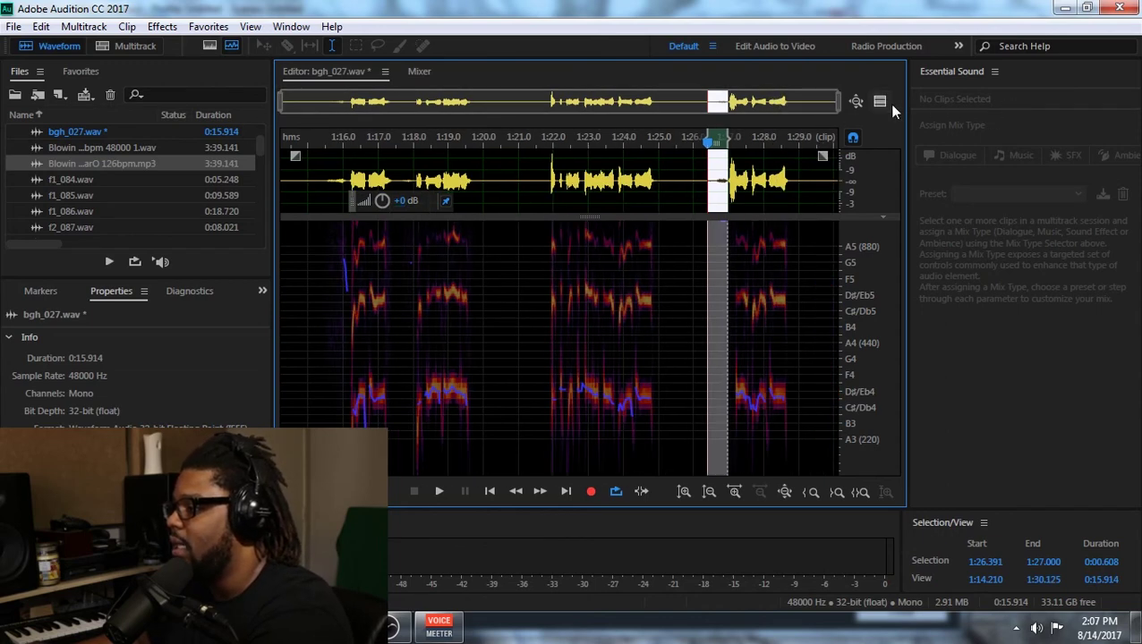
{"action": "left_click_drag", "start_coordinate": [800, 174], "coordinate": [845, 179]}
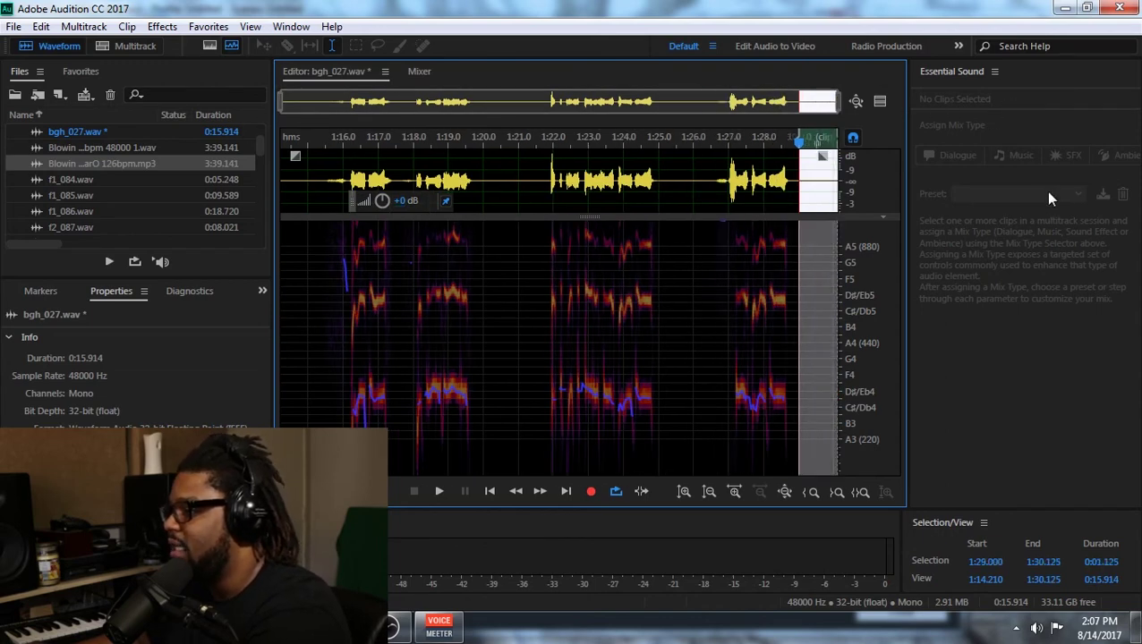
{"action": "key", "text": "space"}
{"action": "left_click", "coordinate": [317, 184]}
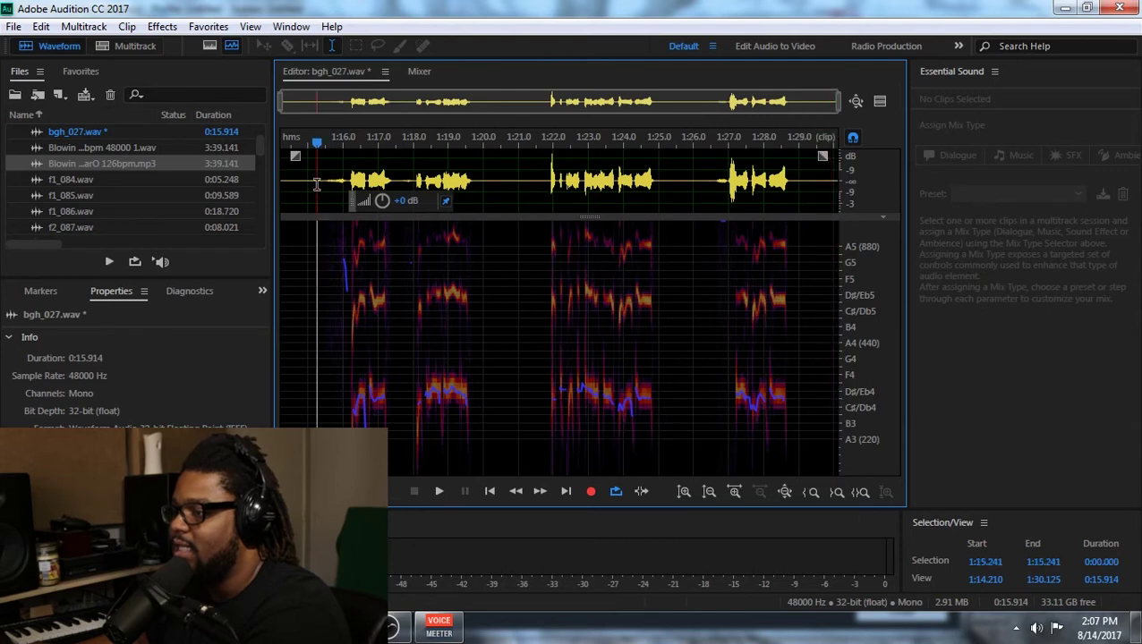
{"action": "key", "text": "space"}
Audition the clip's opening, try a fade-in at its start, and play from the beginning.
{"action": "left_click_drag", "start_coordinate": [309, 174], "coordinate": [351, 199]}
{"action": "left_click", "coordinate": [315, 172]}
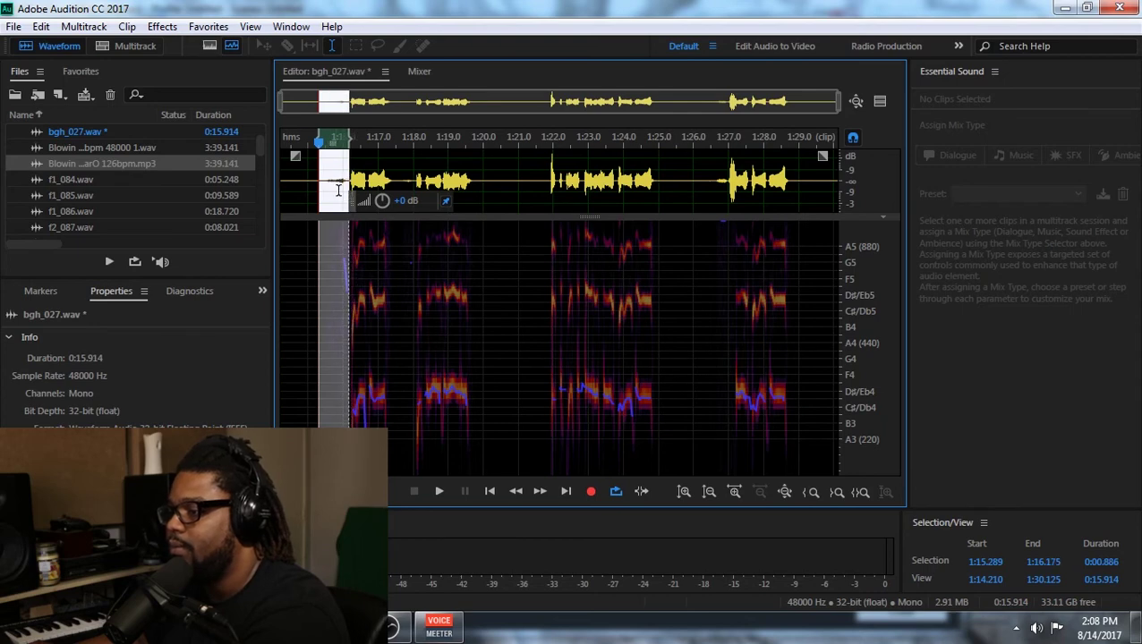
{"action": "key", "text": "space"}
{"action": "mouse_move", "coordinate": [295, 157]}
{"action": "left_mouse_down"}
{"action": "mouse_move", "coordinate": [360, 174]}
{"action": "mouse_move", "coordinate": [301, 159]}
{"action": "left_mouse_up"}
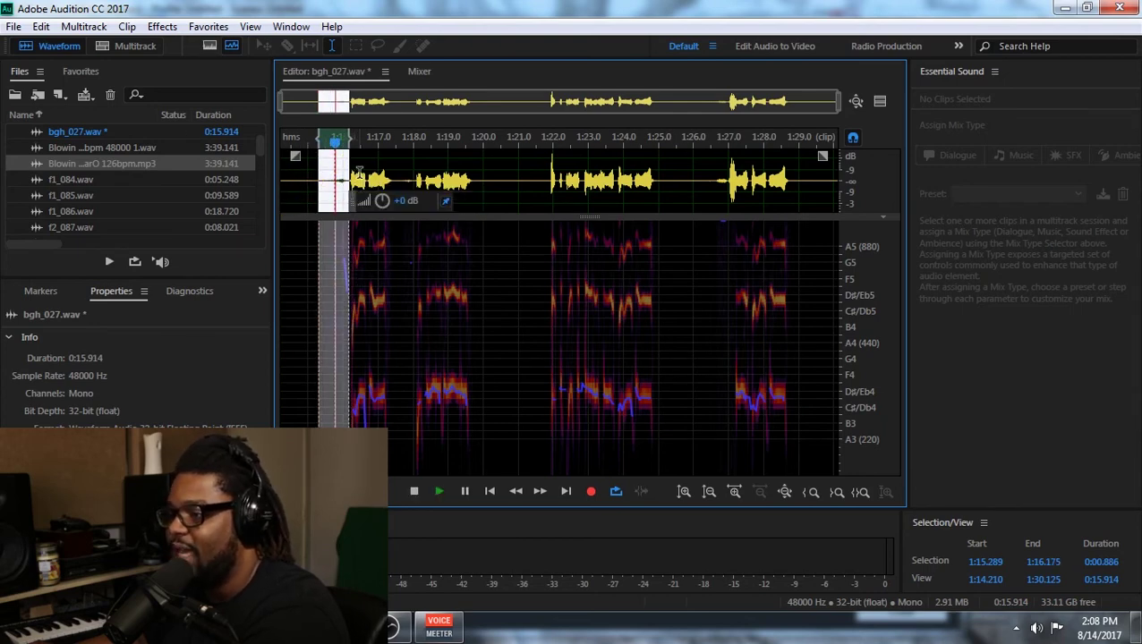
{"action": "key", "text": "space"}
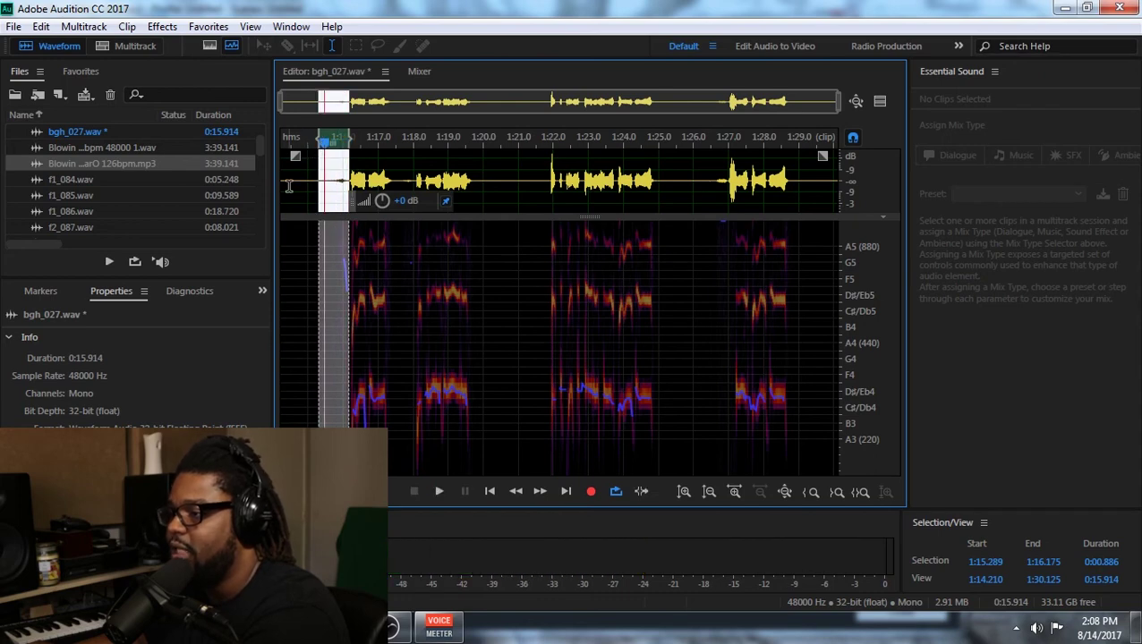
{"action": "left_click", "coordinate": [292, 185]}
{"action": "key", "text": "space"}
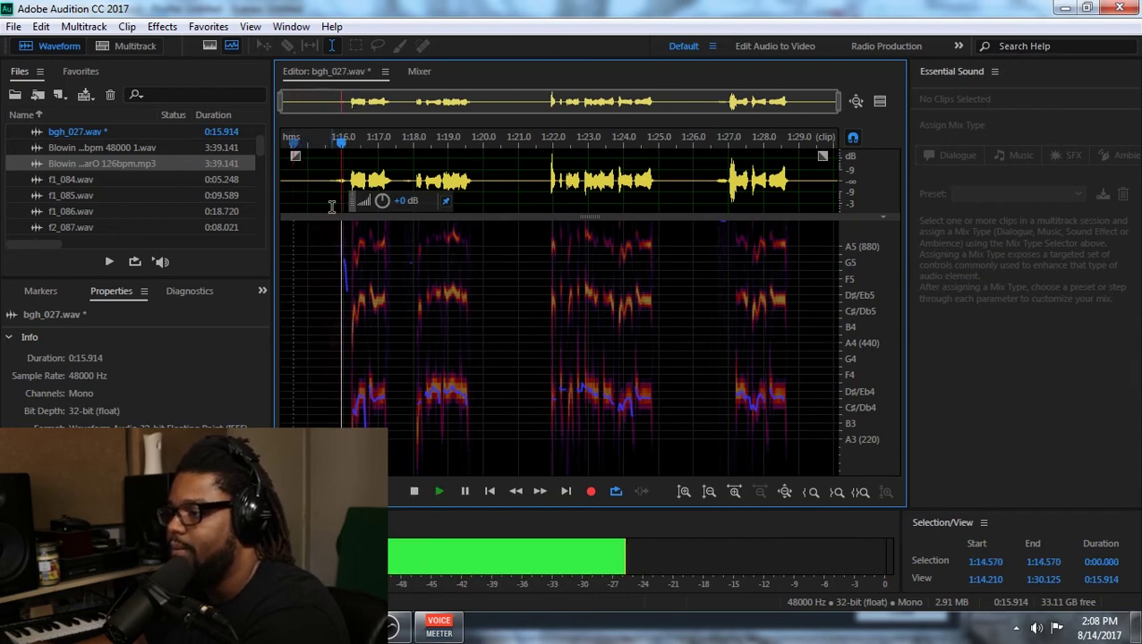
{"action": "key", "text": "space"}
Save bgh_027.wav and return to the multitrack session view.
{"action": "left_click", "coordinate": [14, 26]}
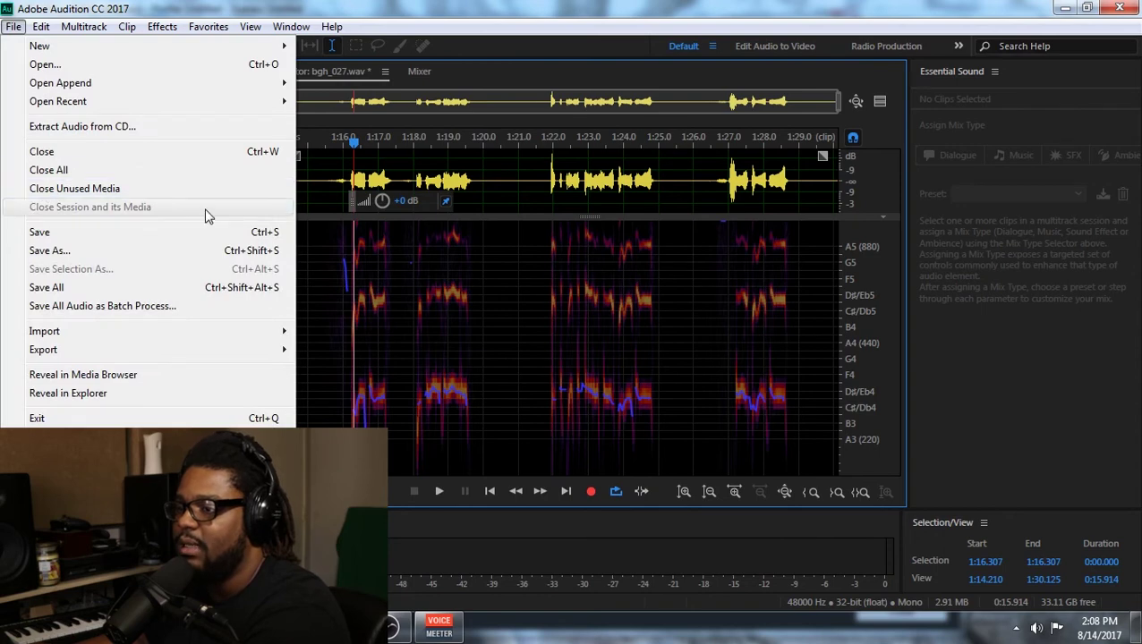
{"action": "left_click", "coordinate": [74, 231]}
{"action": "left_click", "coordinate": [123, 46]}
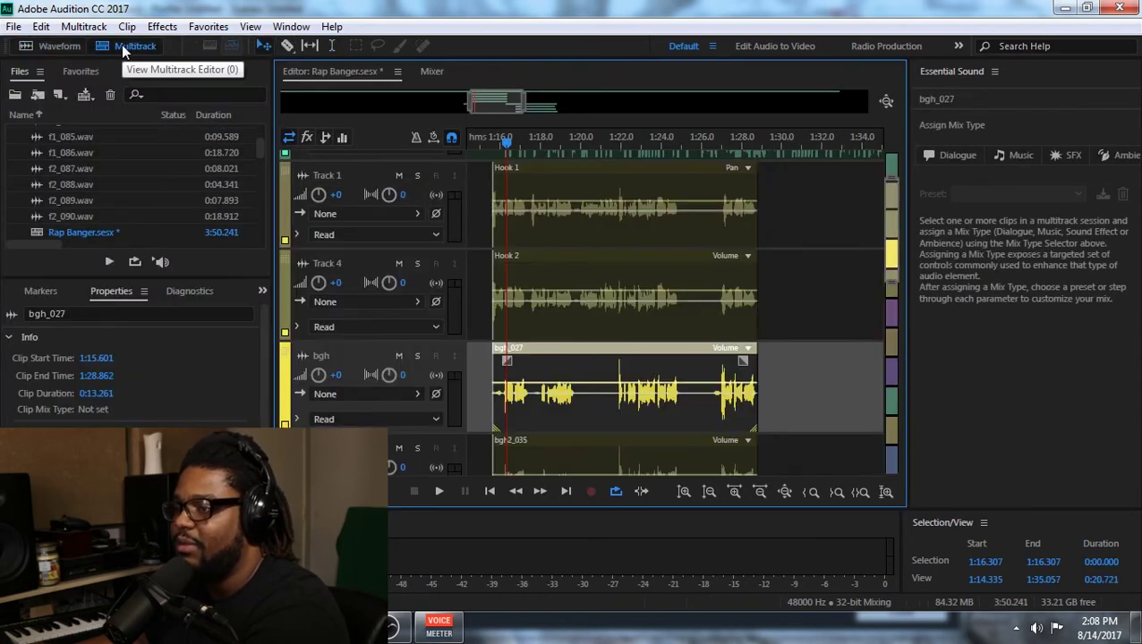
Open the bgh2 clip's bgh2_035.wav, widen the view to its full length, and select it all.
{"action": "scroll", "coordinate": [716, 421], "scroll_direction": "down", "scroll_amount": 2}
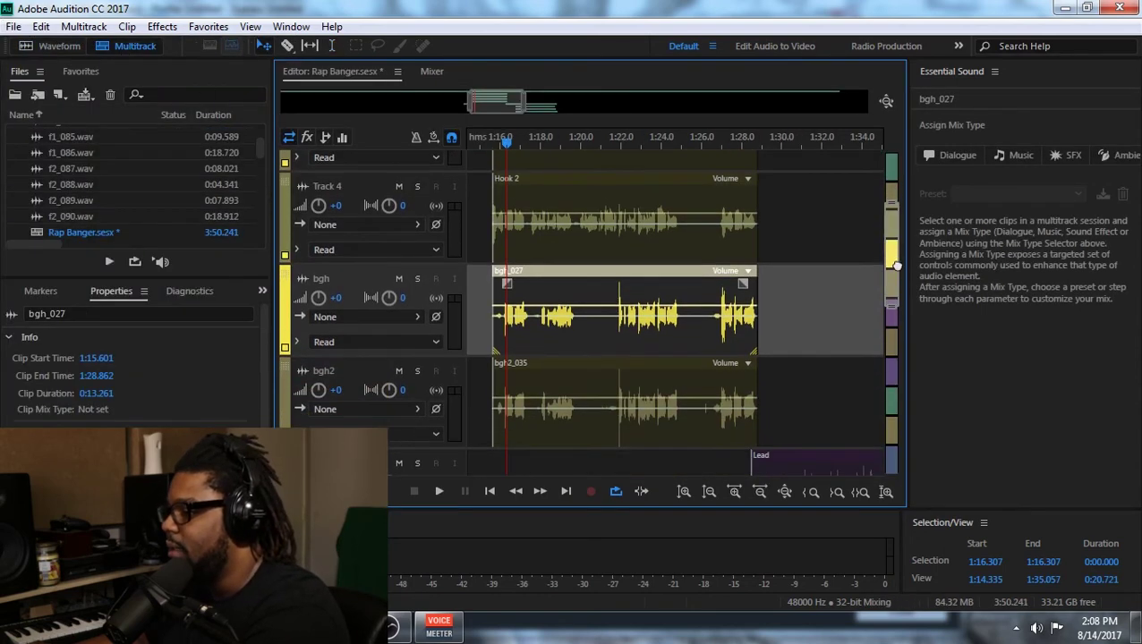
{"action": "double_click", "coordinate": [587, 401]}
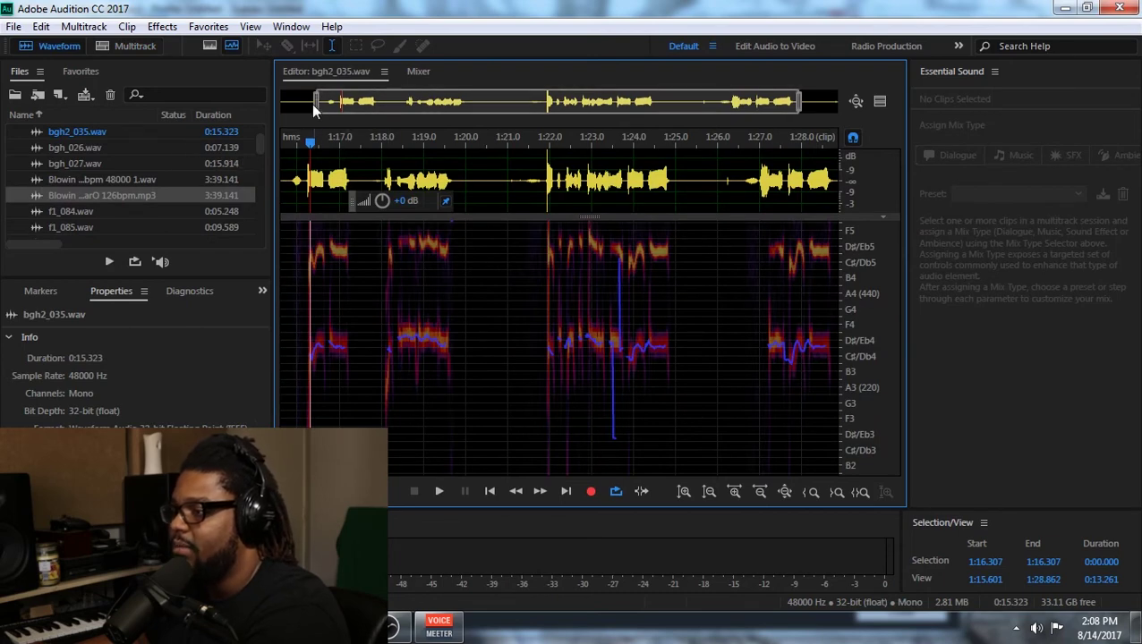
{"action": "left_click_drag", "start_coordinate": [313, 104], "coordinate": [280, 104]}
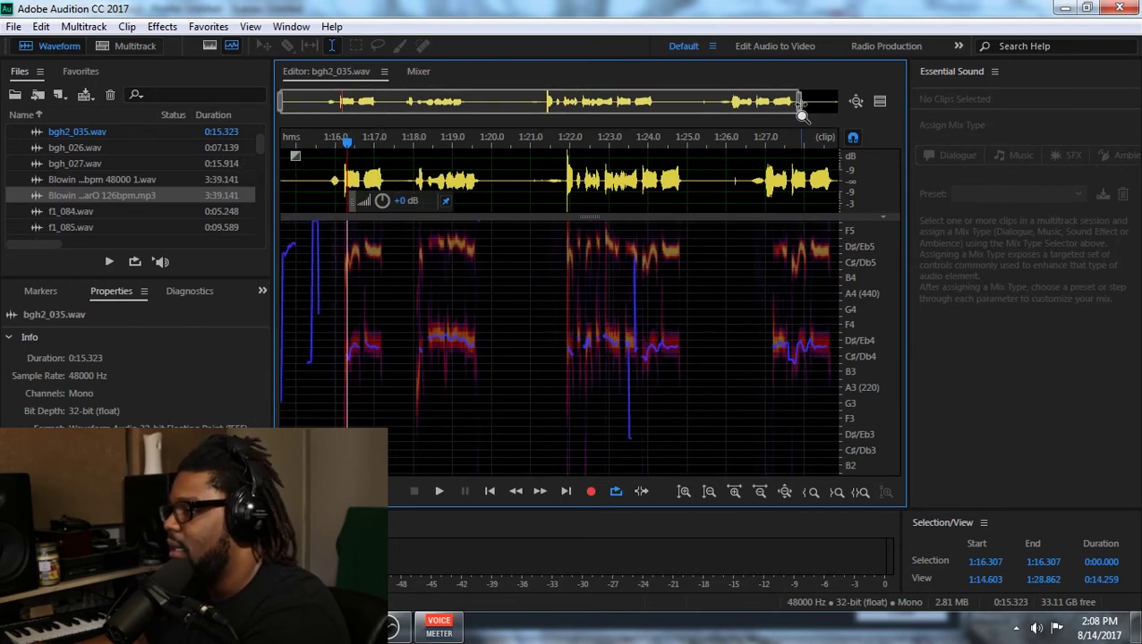
{"action": "left_click_drag", "start_coordinate": [801, 103], "coordinate": [839, 104]}
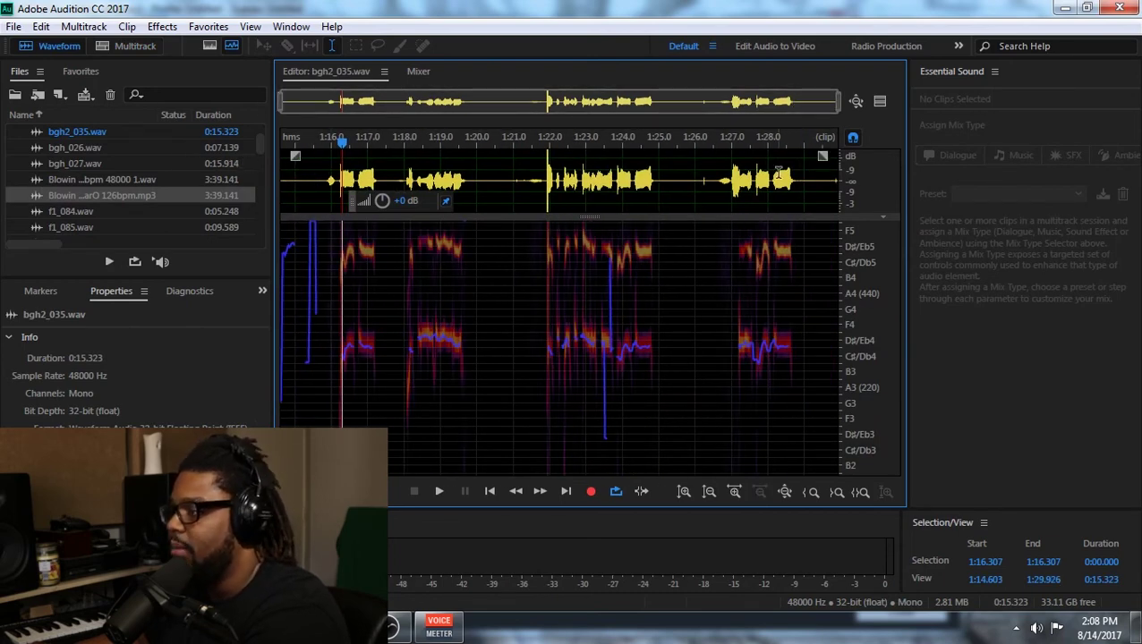
{"action": "left_click_drag", "start_coordinate": [796, 178], "coordinate": [837, 179]}
{"action": "double_click", "coordinate": [687, 185]}
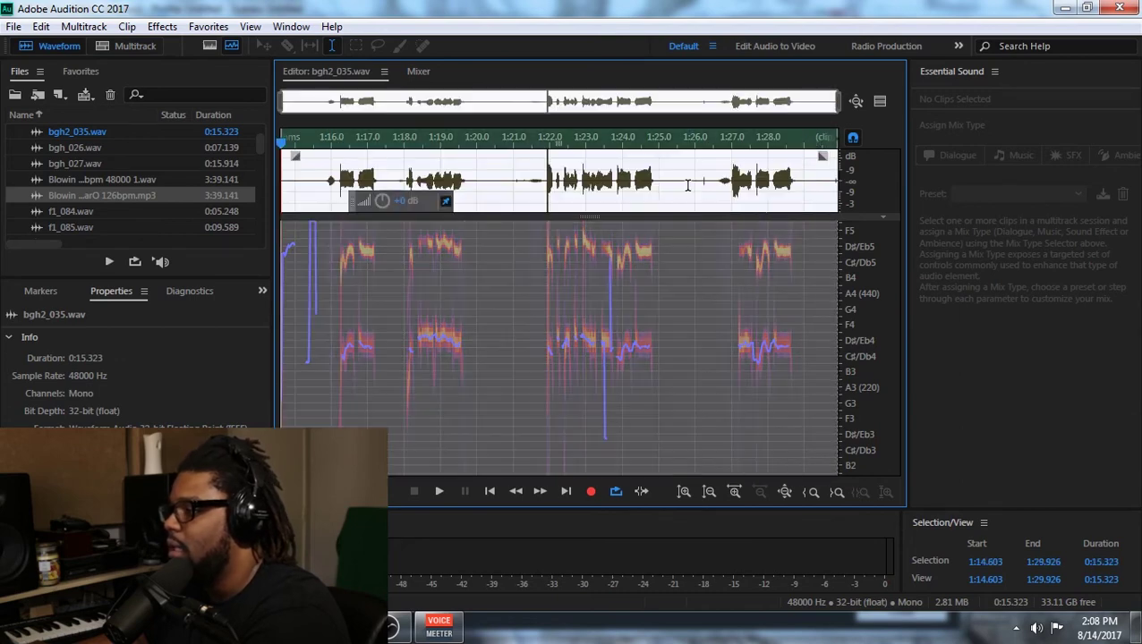
Apply Noise Reduction to the whole of bgh2_035.wav.
{"action": "left_click", "coordinate": [162, 26]}
{"action": "mouse_move", "coordinate": [269, 324]}
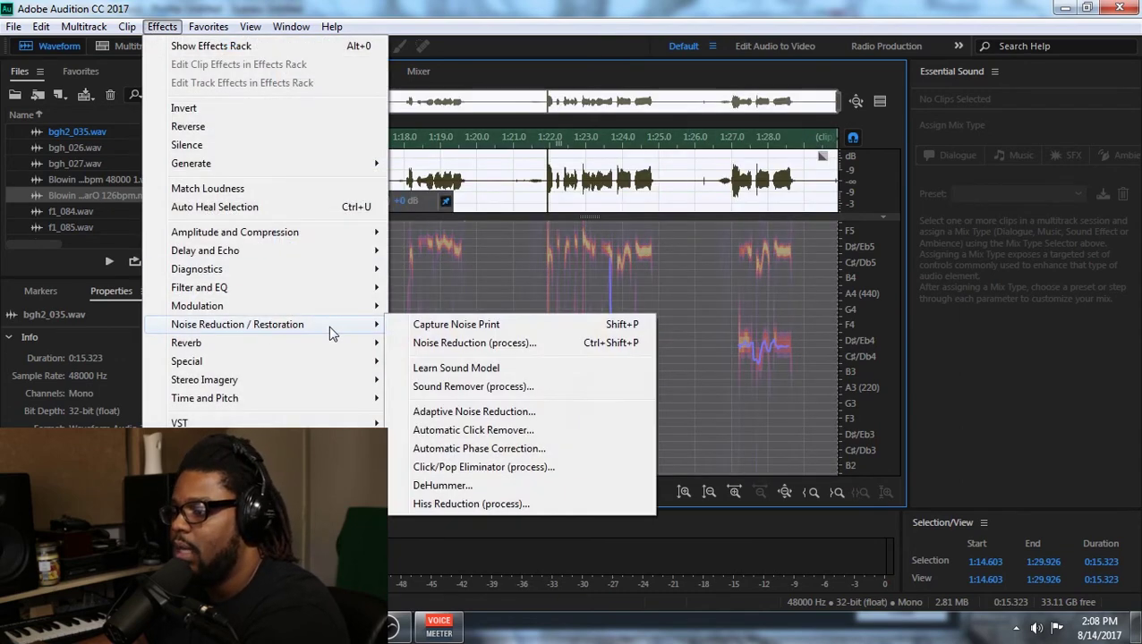
{"action": "left_click", "coordinate": [495, 344]}
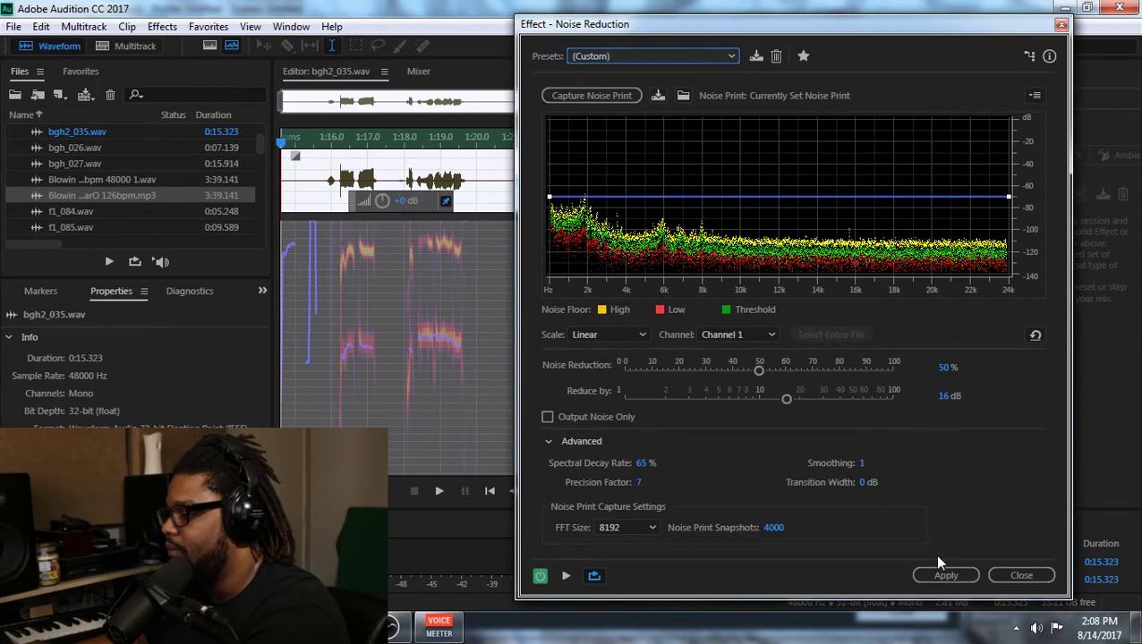
{"action": "left_click", "coordinate": [944, 574]}
Apply the Gain Envelope to bgh2_035.wav and drag a fade-in at the clip's start.
{"action": "left_click", "coordinate": [162, 26]}
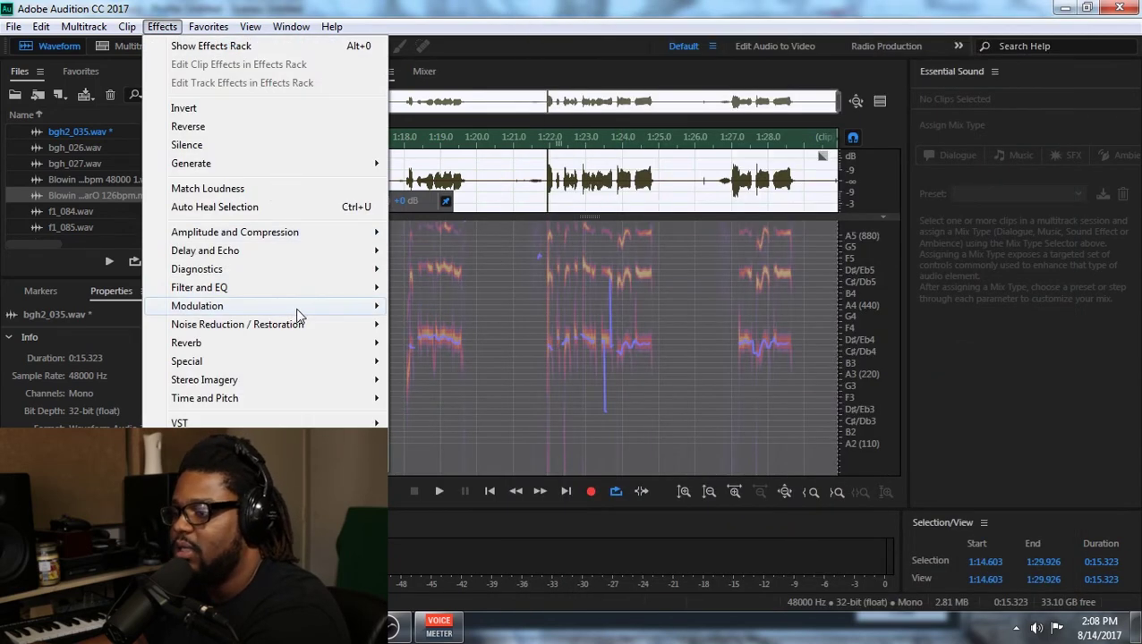
{"action": "mouse_move", "coordinate": [234, 232]}
{"action": "left_click", "coordinate": [537, 328]}
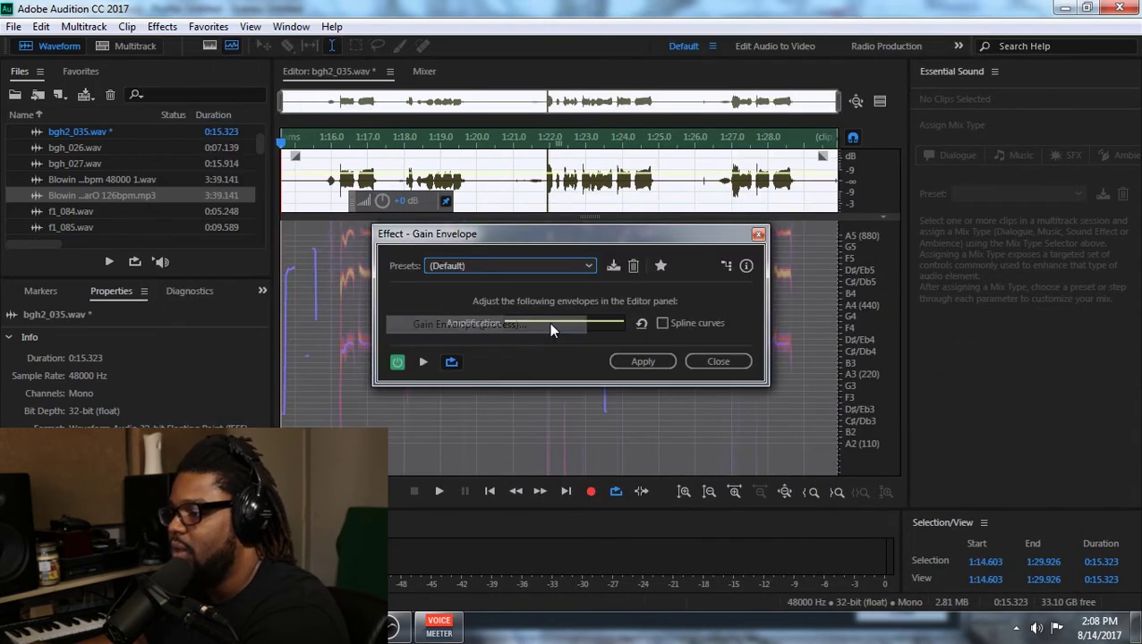
{"action": "left_click", "coordinate": [643, 361]}
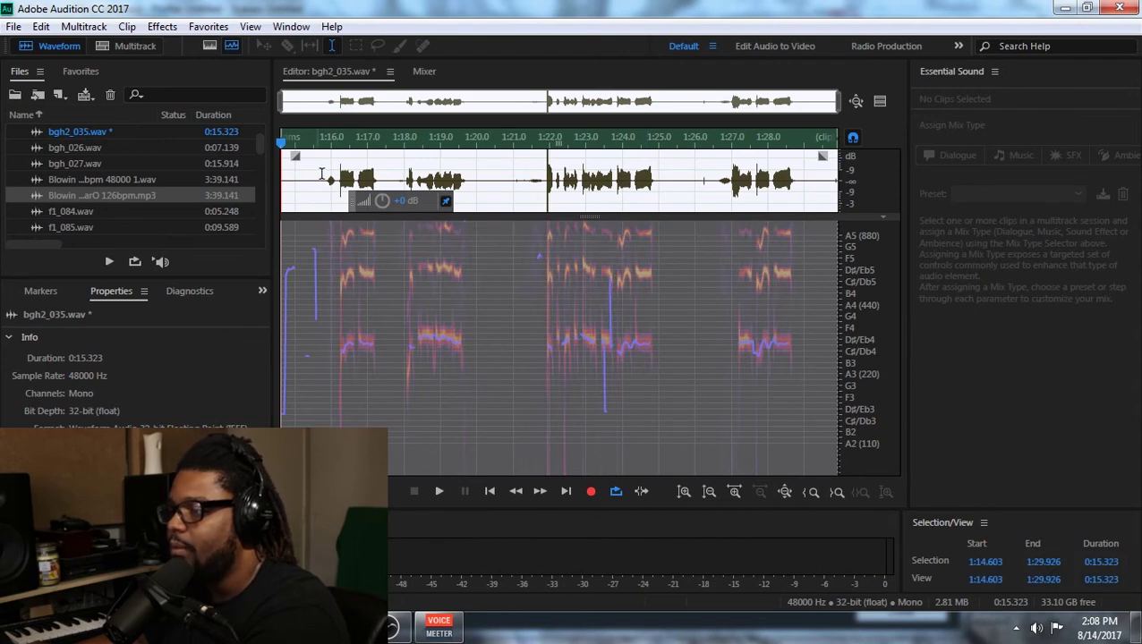
{"action": "mouse_move", "coordinate": [295, 156]}
{"action": "left_mouse_down"}
{"action": "mouse_move", "coordinate": [315, 169]}
{"action": "mouse_move", "coordinate": [304, 171]}
{"action": "mouse_move", "coordinate": [328, 172]}
{"action": "mouse_move", "coordinate": [295, 157]}
{"action": "left_mouse_up"}
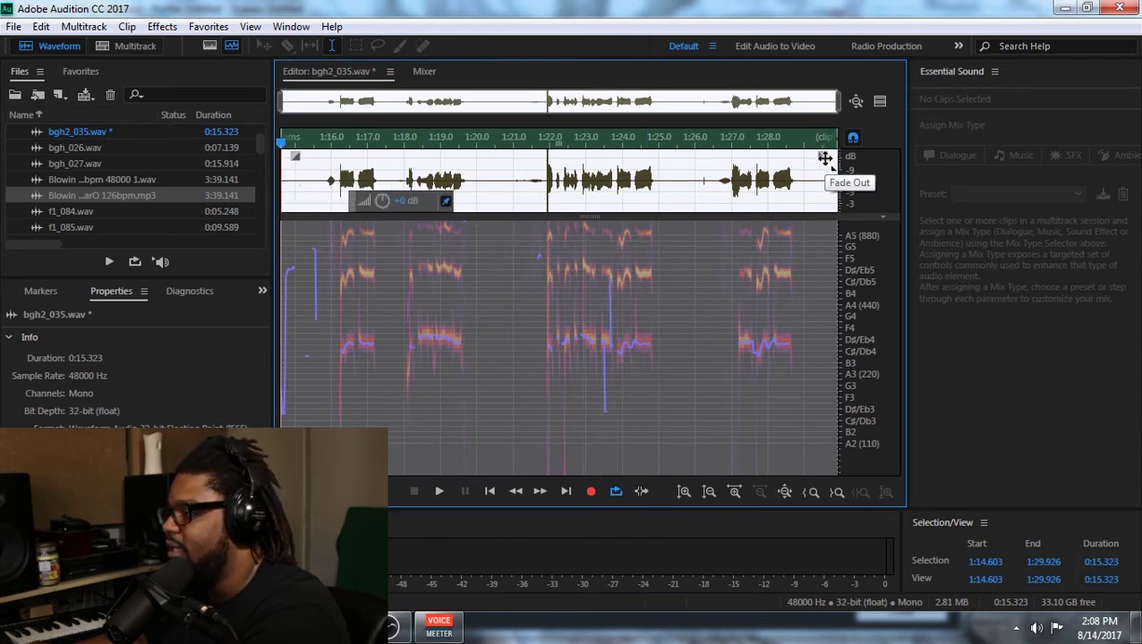
Silence the opening gap of bgh2_035.wav from 1:14.603 to 1:15.780.
{"action": "left_click_drag", "start_coordinate": [809, 160], "coordinate": [974, 210]}
{"action": "left_click", "coordinate": [168, 25]}
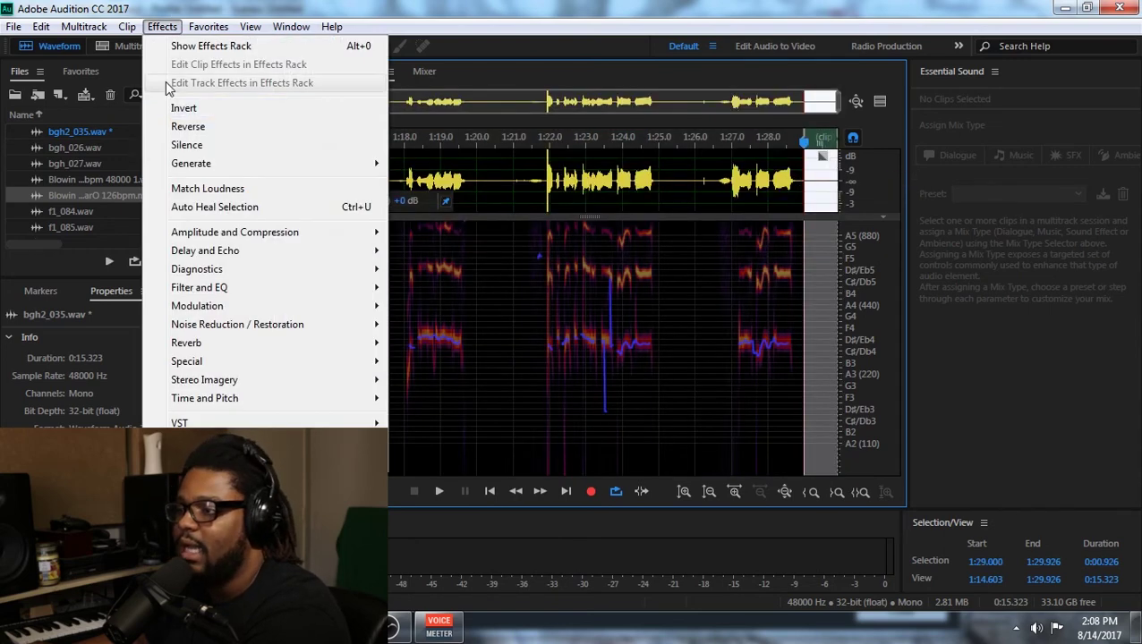
{"action": "left_click", "coordinate": [215, 145]}
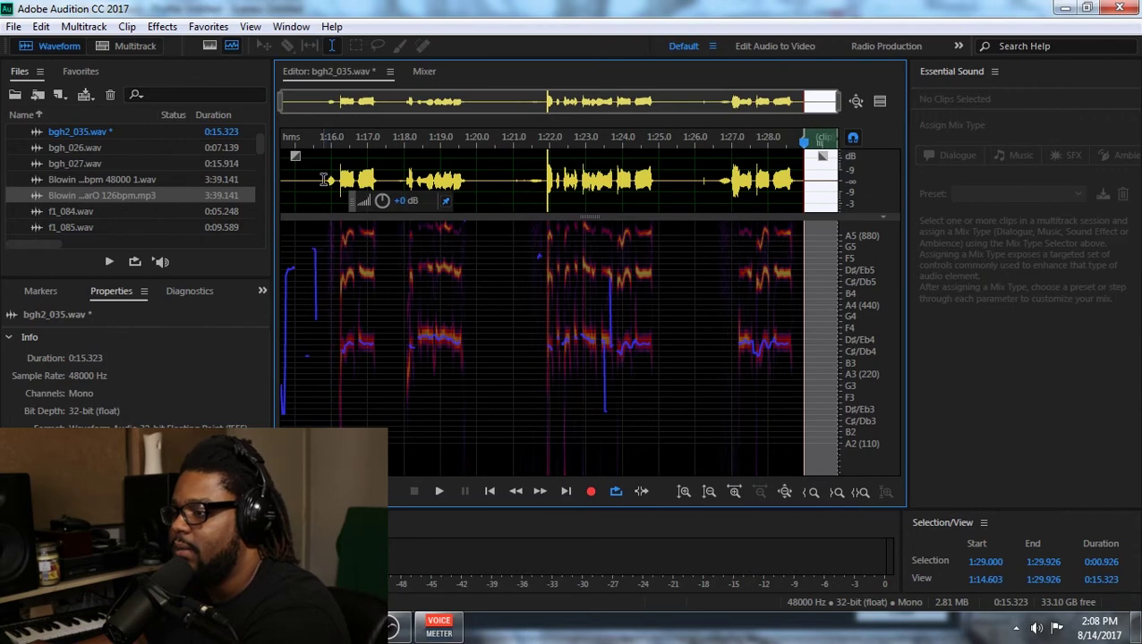
{"action": "left_click_drag", "start_coordinate": [324, 179], "coordinate": [281, 179]}
{"action": "left_click", "coordinate": [162, 26]}
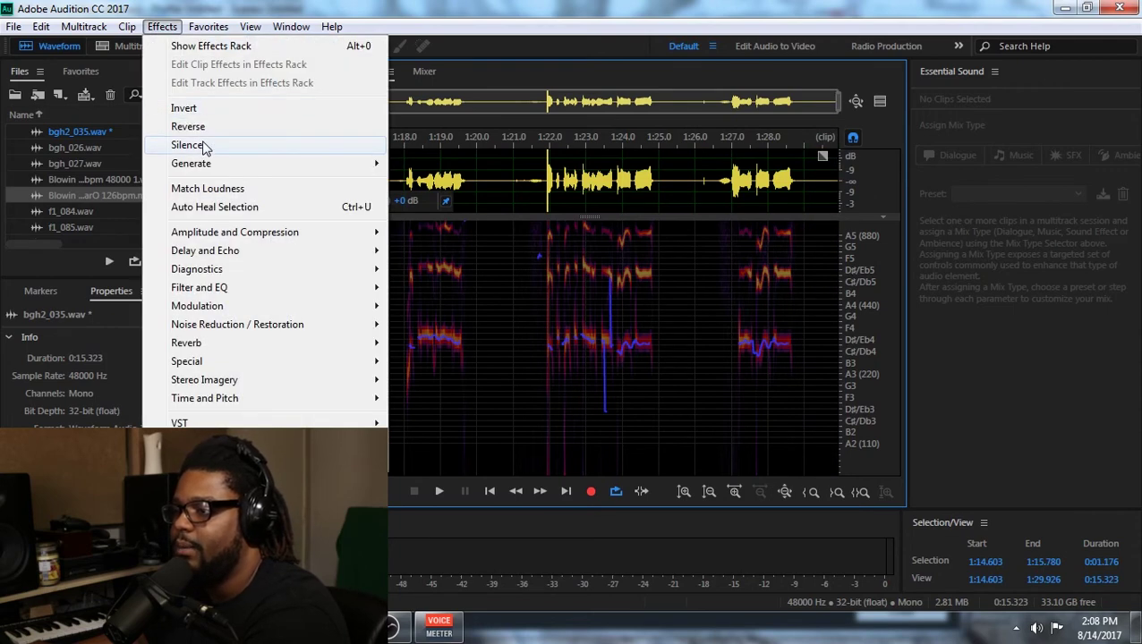
{"action": "left_click", "coordinate": [188, 145]}
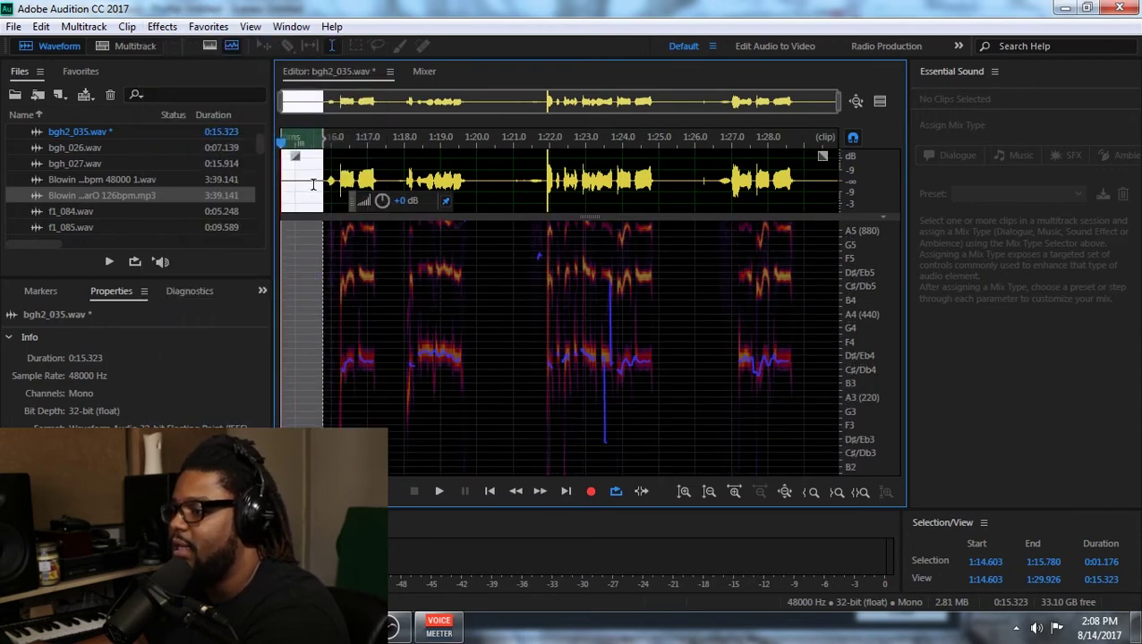
Lower the breath starting at 1:15.595 by 2 dB.
{"action": "left_click", "coordinate": [317, 184]}
{"action": "key", "text": "space"}
{"action": "key", "text": "space"}
{"action": "left_click_drag", "start_coordinate": [318, 183], "coordinate": [337, 191]}
{"action": "left_click", "coordinate": [407, 200]}
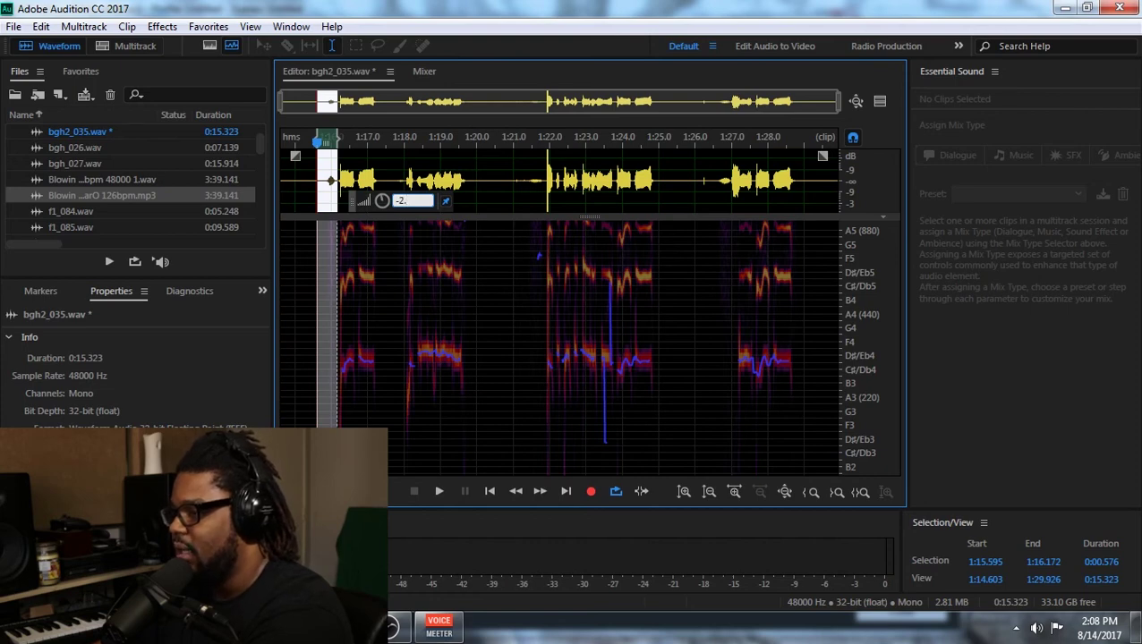
{"action": "type", "text": "-2.0"}
{"action": "key", "text": "Return"}
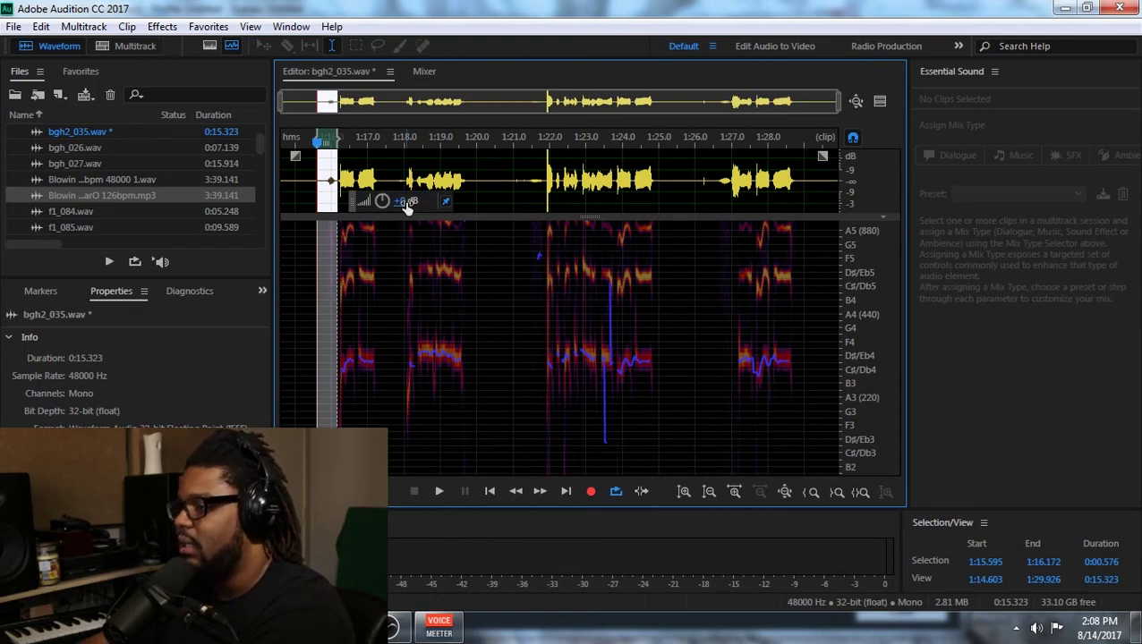
Silence the 1:19.795–1:21.364 gap and lower the following breath by 2 dB.
{"action": "left_click", "coordinate": [468, 179]}
{"action": "key", "text": "space"}
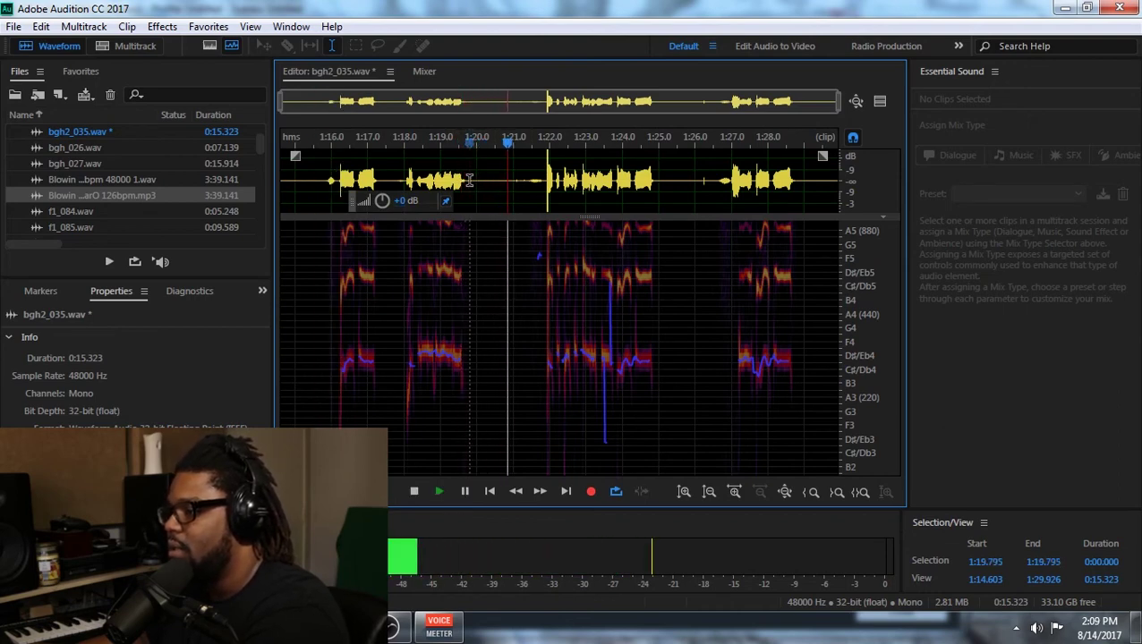
{"action": "left_click_drag", "start_coordinate": [468, 178], "coordinate": [526, 208]}
{"action": "key", "text": "space"}
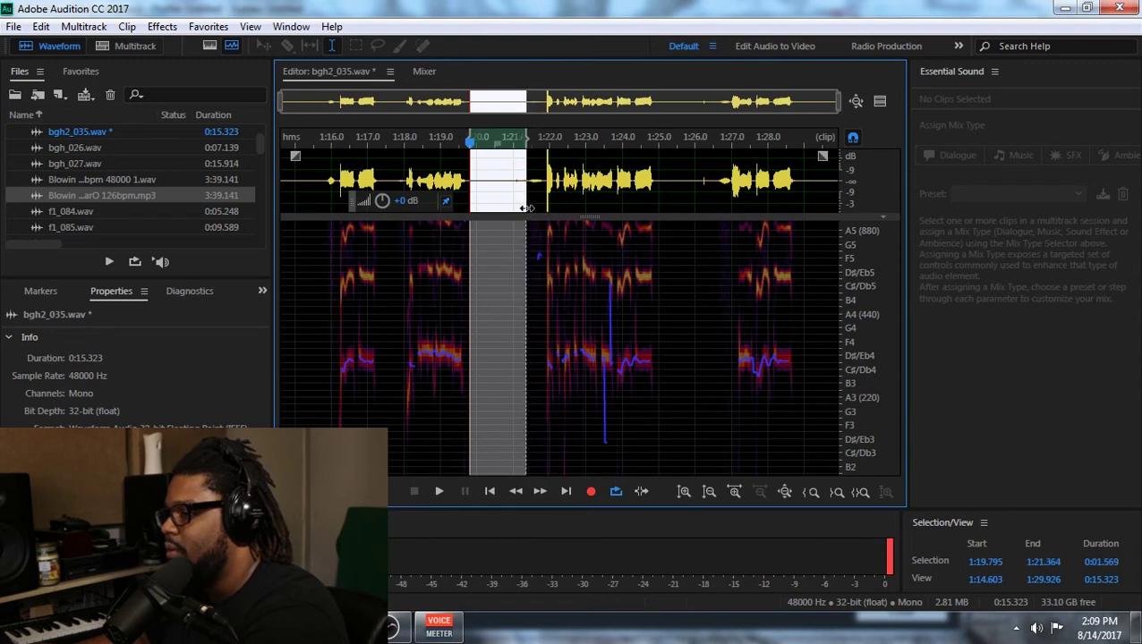
{"action": "left_click", "coordinate": [162, 26]}
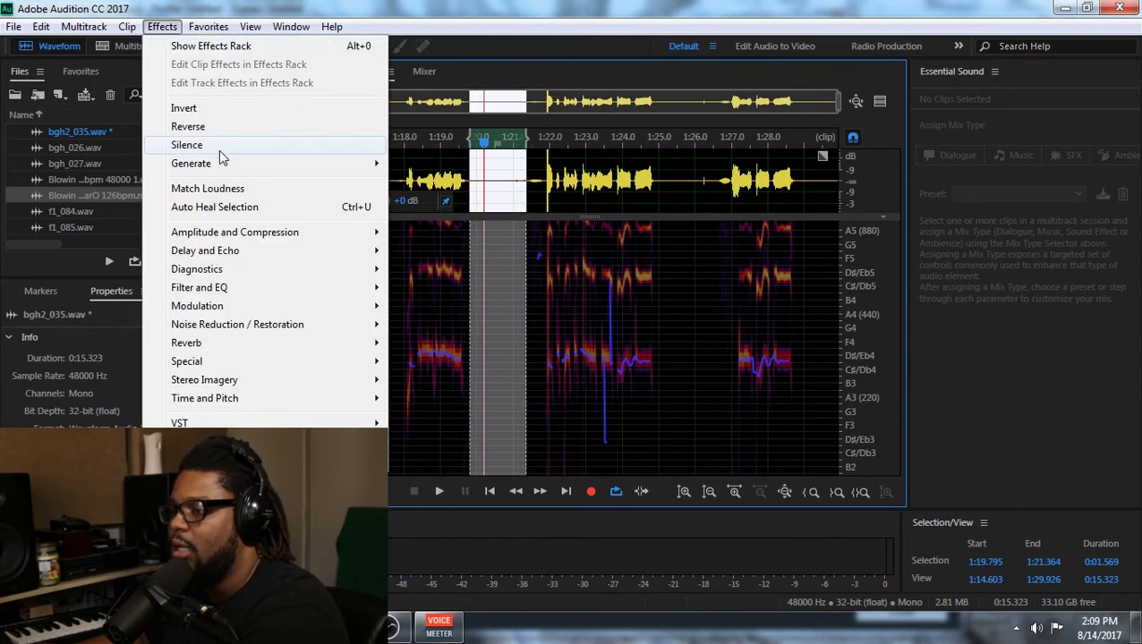
{"action": "left_click", "coordinate": [187, 145]}
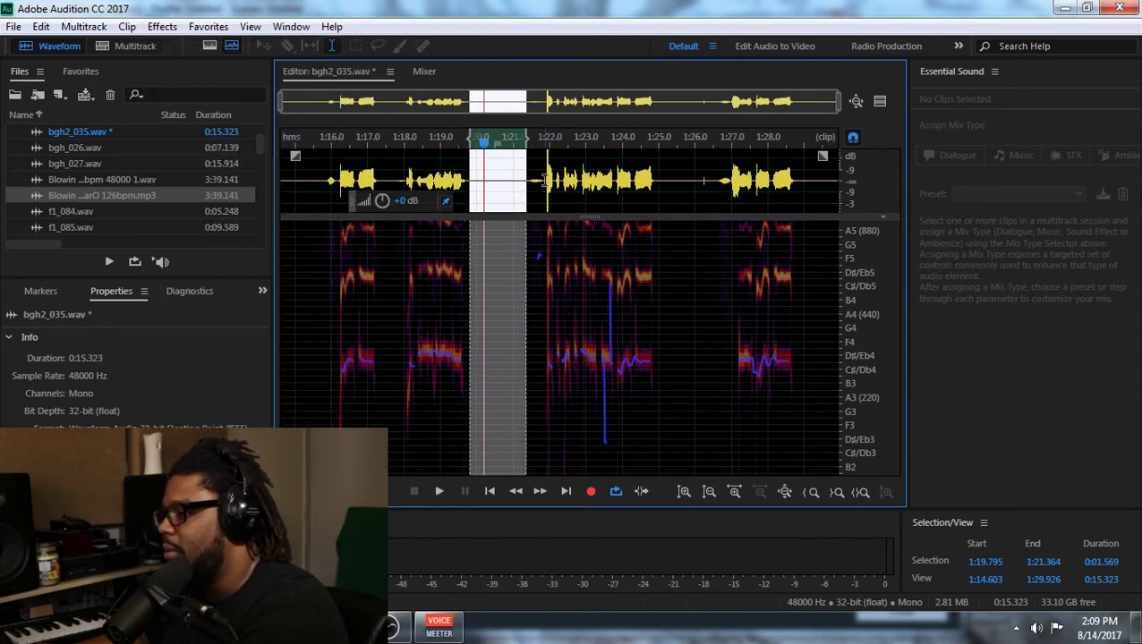
{"action": "left_click_drag", "start_coordinate": [547, 179], "coordinate": [526, 180]}
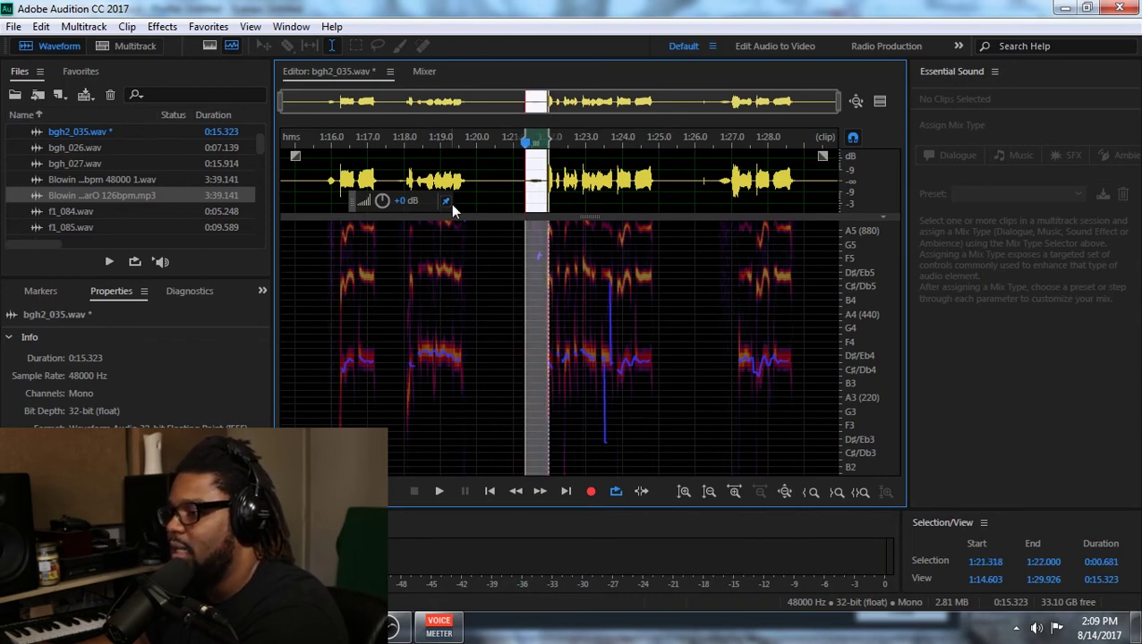
{"action": "left_click", "coordinate": [404, 200]}
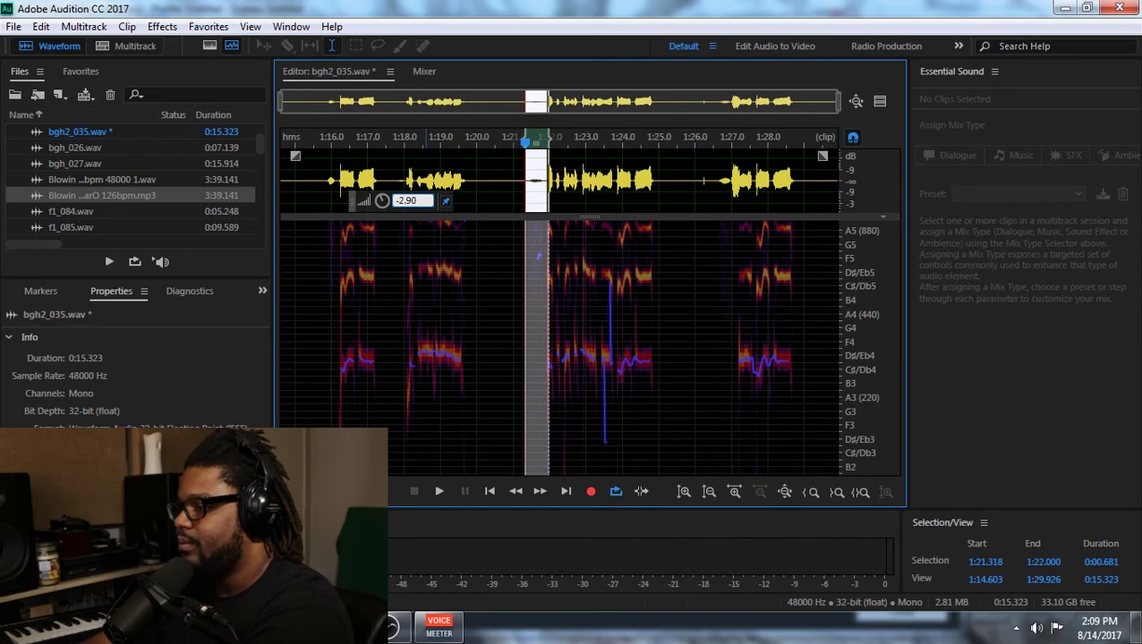
{"action": "key", "text": "BackSpace"}
{"action": "key", "text": "BackSpace"}
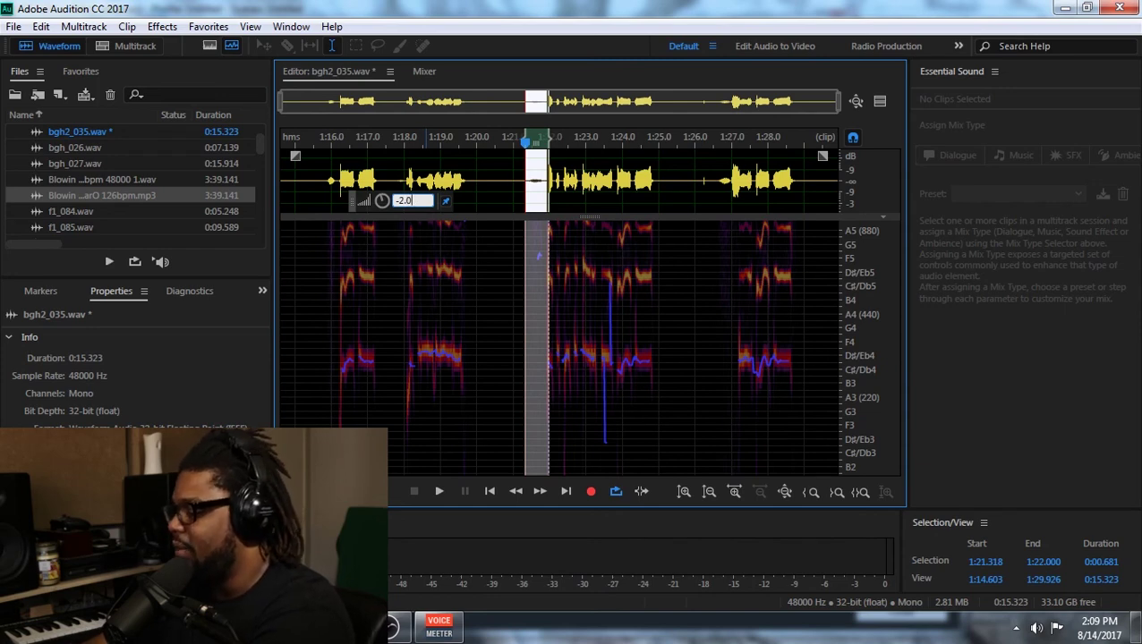
{"action": "key", "text": "Return"}
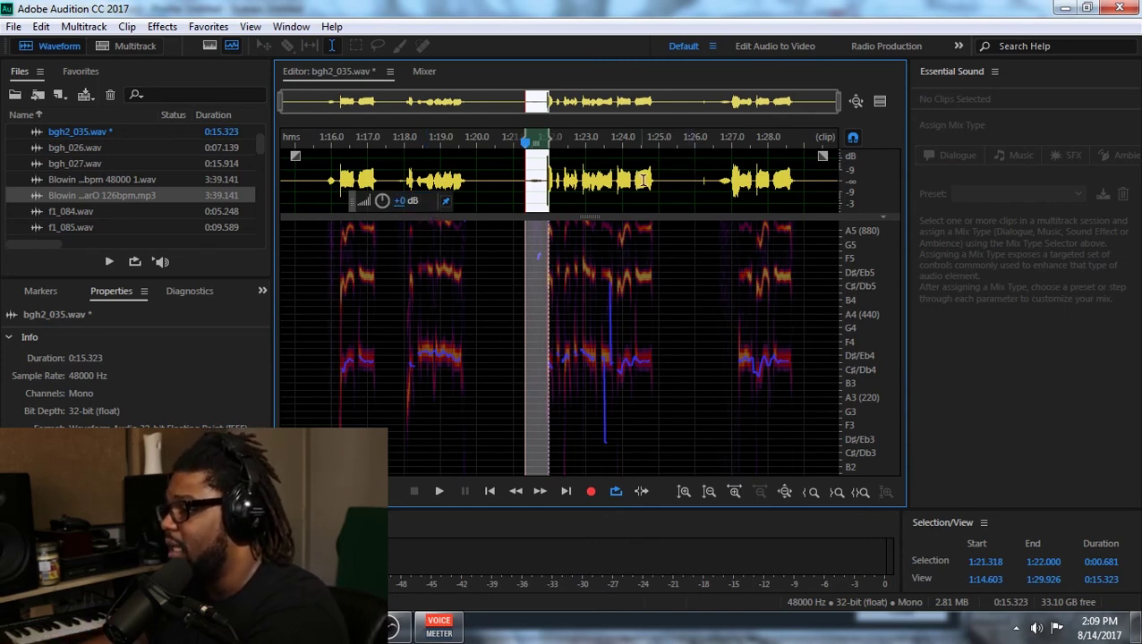
Silence the 1:25.000–1:26.580 pause and lower the breath up to 1:27.000 by 2 dB.
{"action": "left_click_drag", "start_coordinate": [658, 176], "coordinate": [730, 190]}
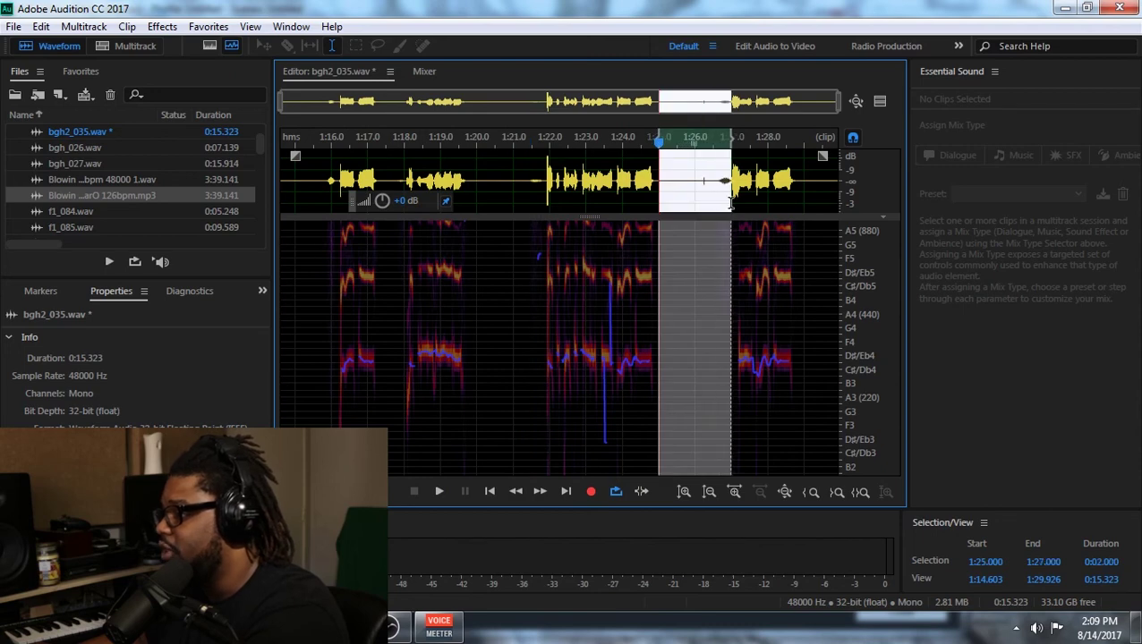
{"action": "key", "text": "space"}
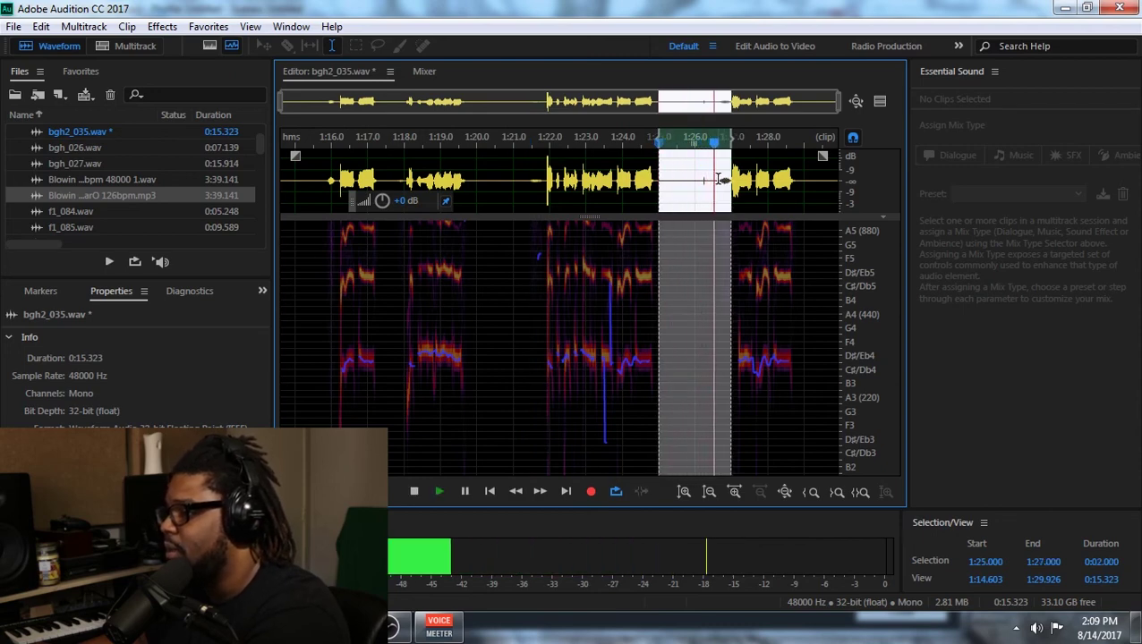
{"action": "left_click_drag", "start_coordinate": [716, 179], "coordinate": [657, 191]}
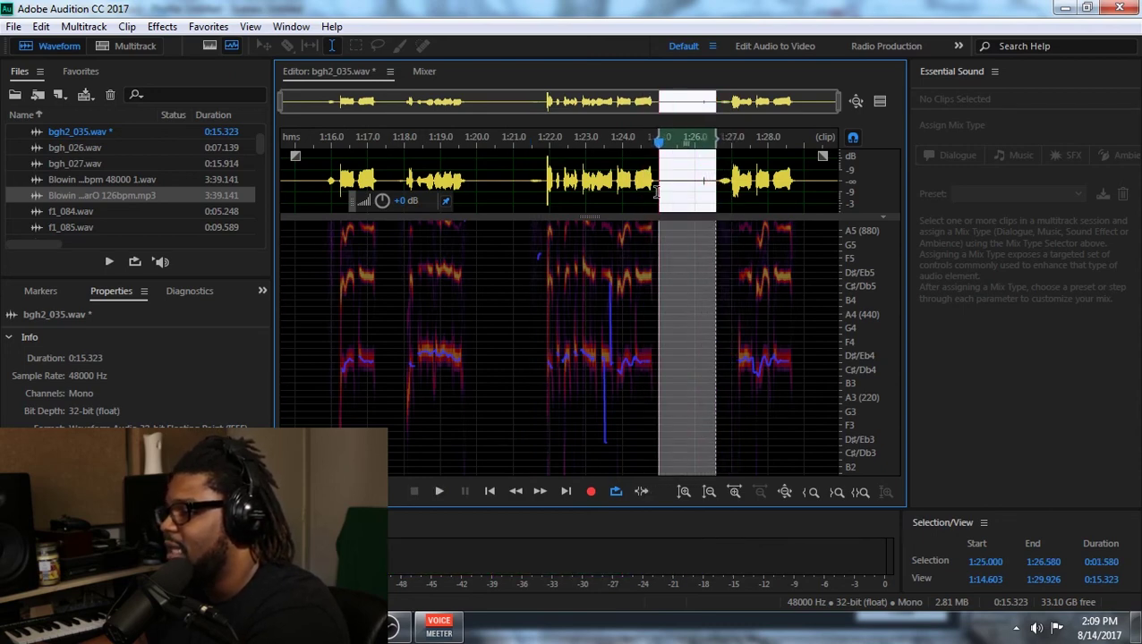
{"action": "left_click", "coordinate": [162, 26]}
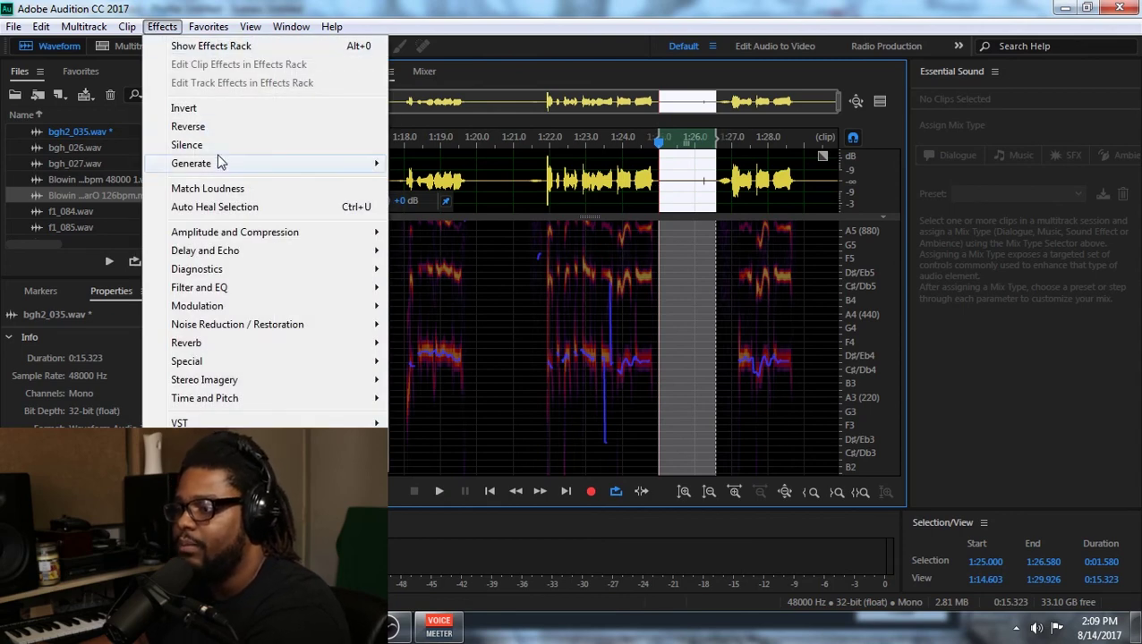
{"action": "left_click", "coordinate": [186, 145]}
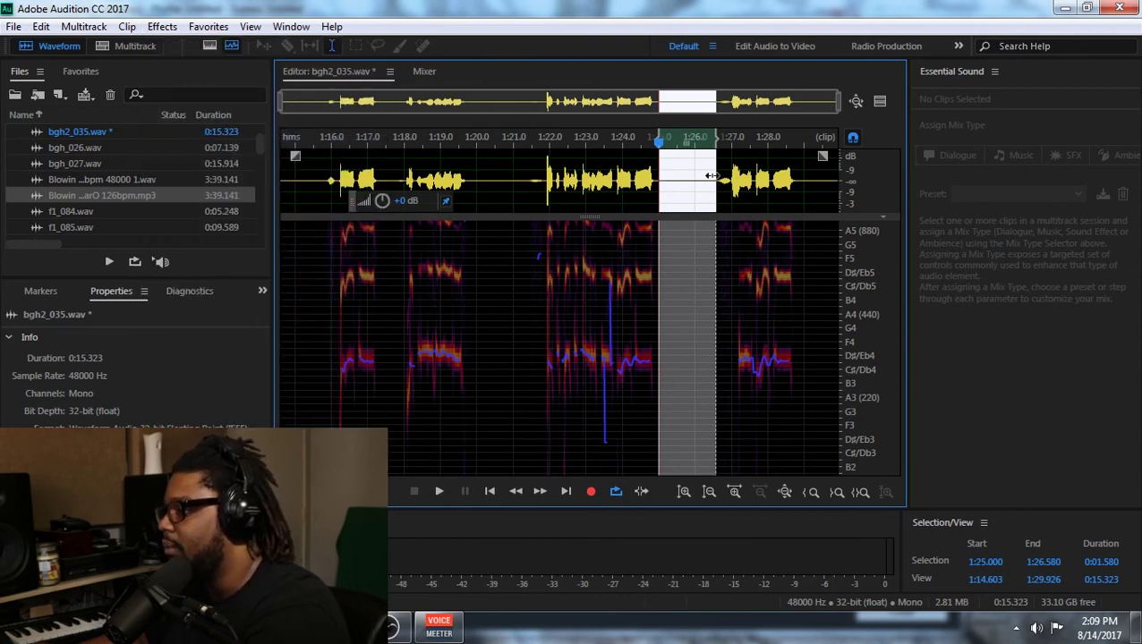
{"action": "left_click_drag", "start_coordinate": [731, 182], "coordinate": [716, 195]}
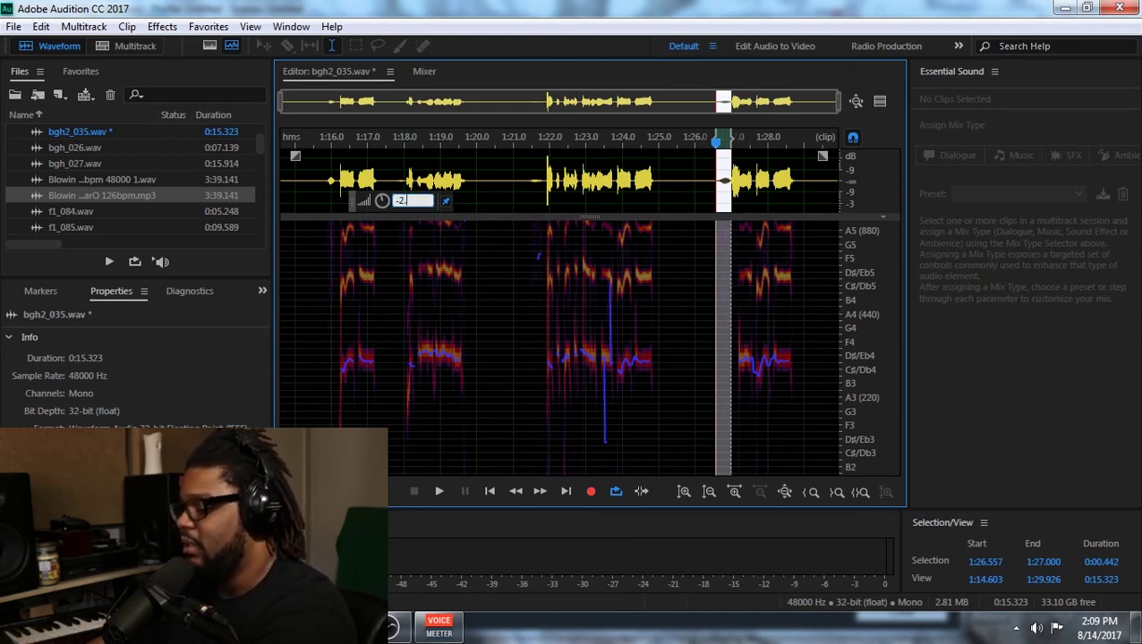
{"action": "key", "text": "Return"}
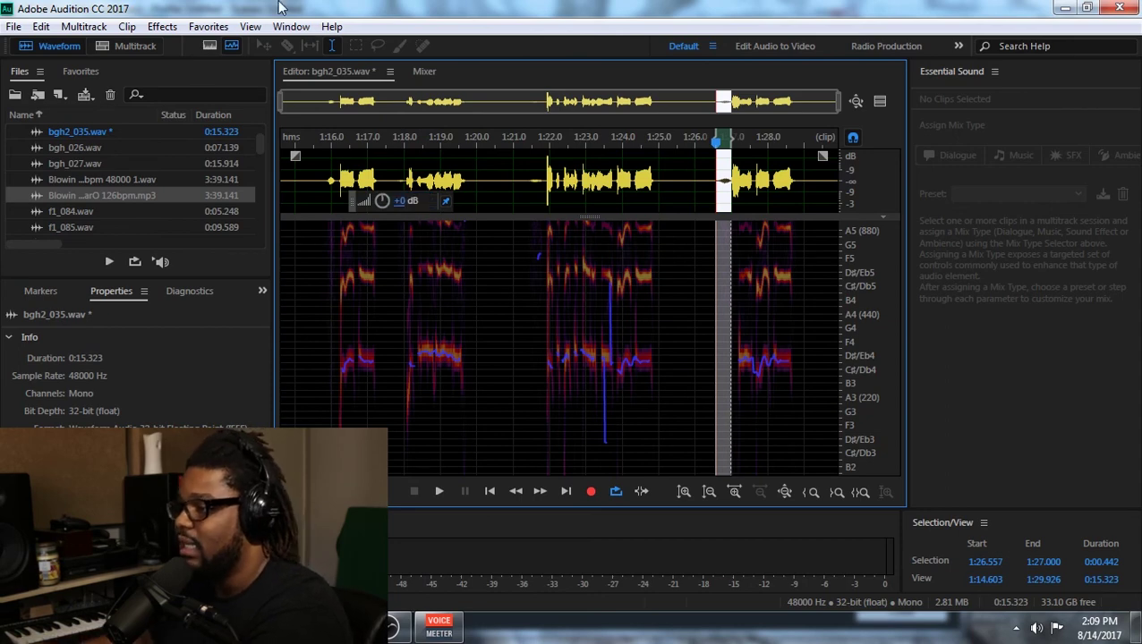
Save the Rap Banger multitrack session together with all edited audio files.
{"action": "left_click", "coordinate": [127, 46]}
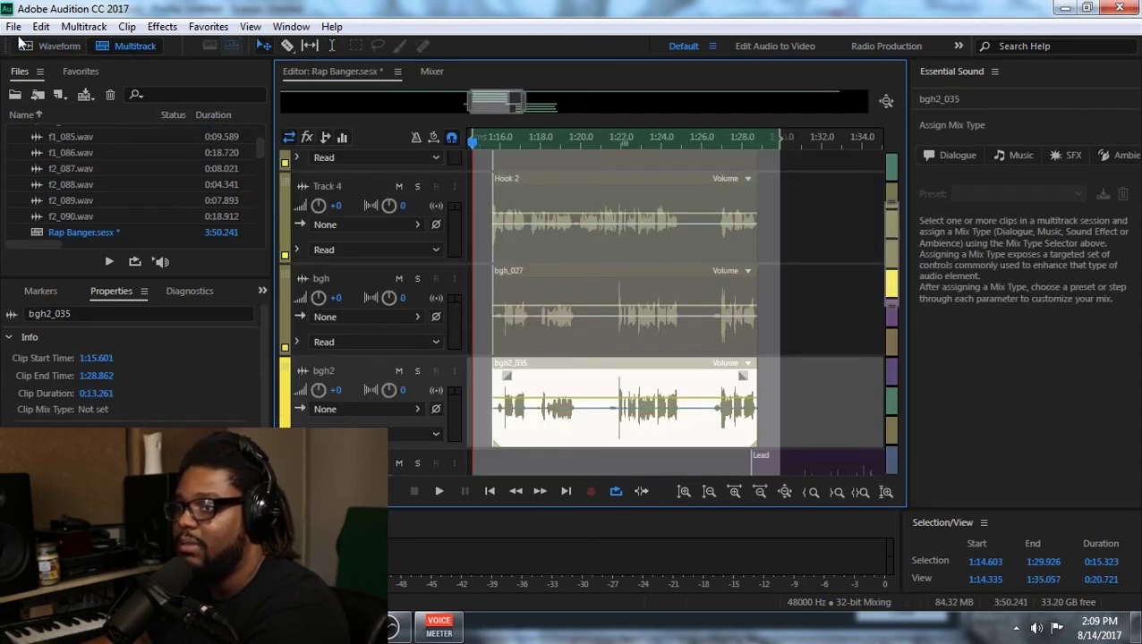
{"action": "left_click", "coordinate": [14, 27]}
{"action": "left_click", "coordinate": [38, 229]}
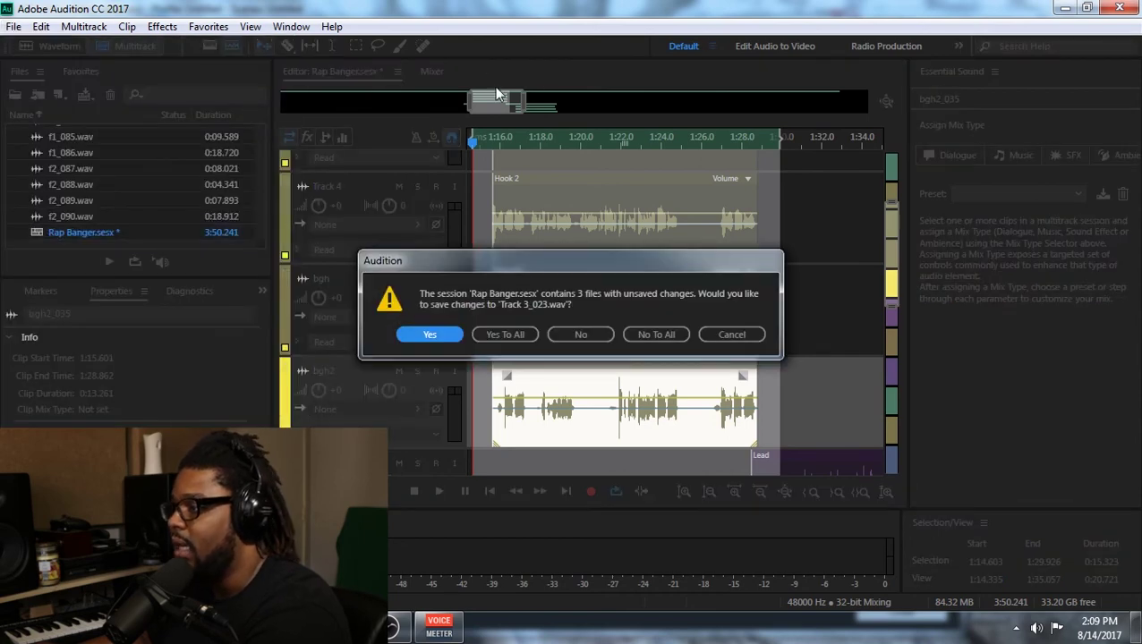
{"action": "left_click", "coordinate": [488, 335]}
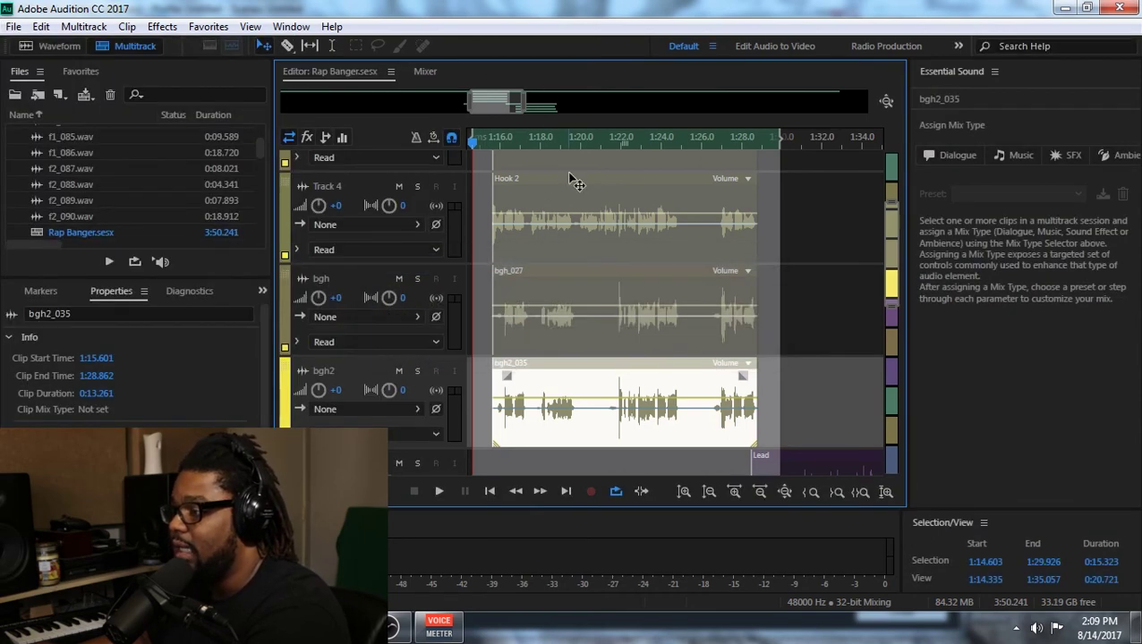
Play the cleaned vocals in the mix from about 1:15 and clear the clipping warning.
{"action": "left_click_drag", "start_coordinate": [528, 102], "coordinate": [514, 130]}
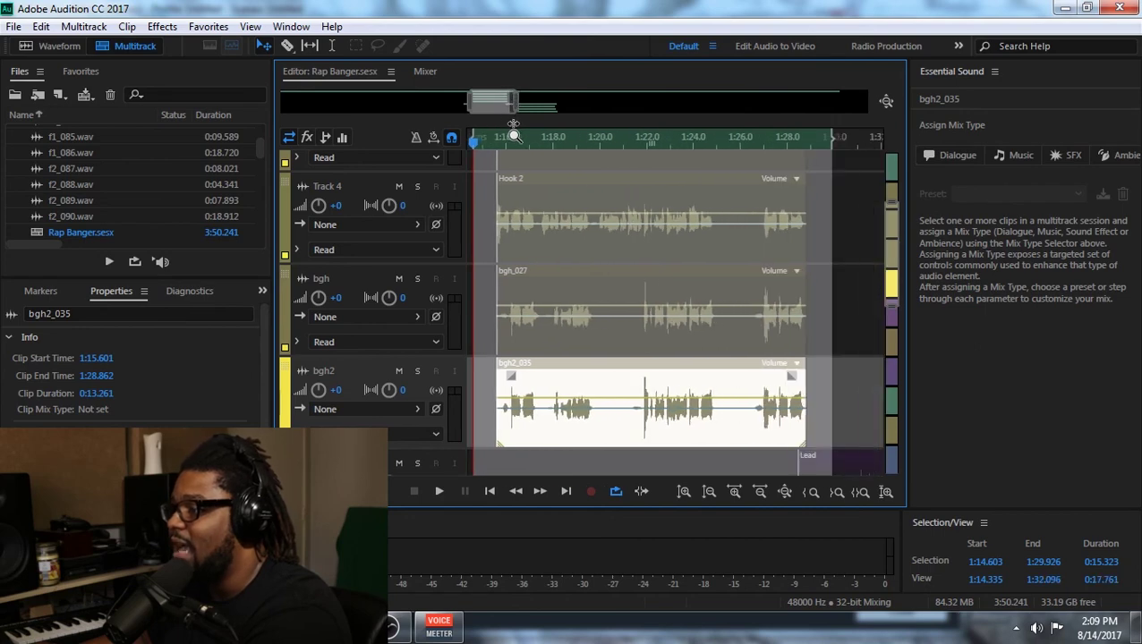
{"action": "left_click", "coordinate": [488, 141]}
{"action": "key", "text": "space"}
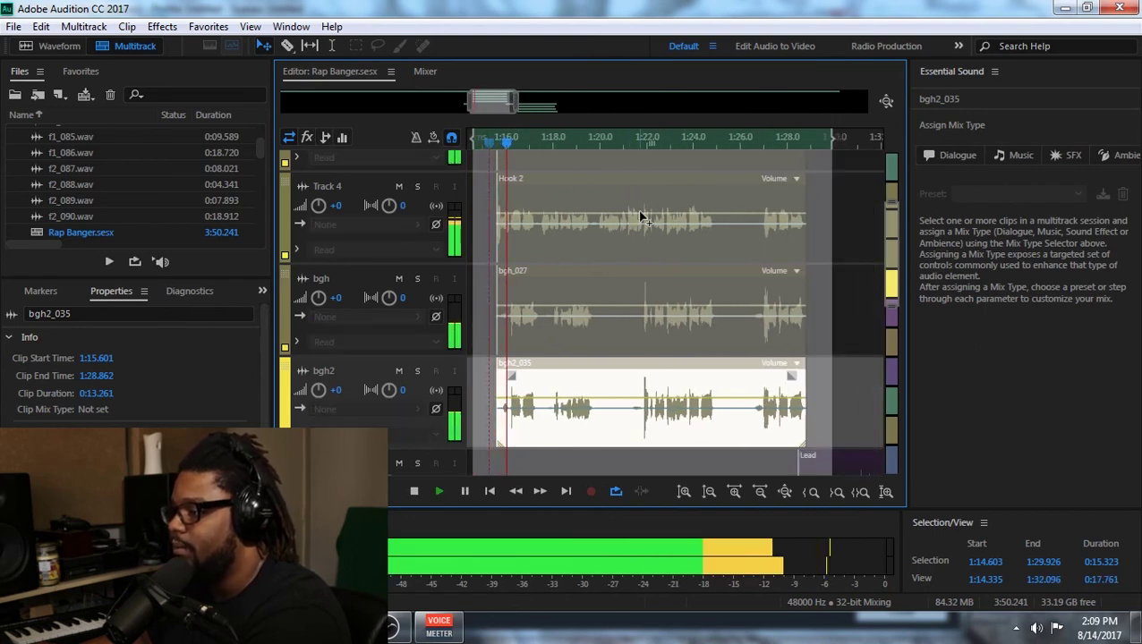
{"action": "scroll", "coordinate": [711, 215], "scroll_direction": "up", "scroll_amount": 1}
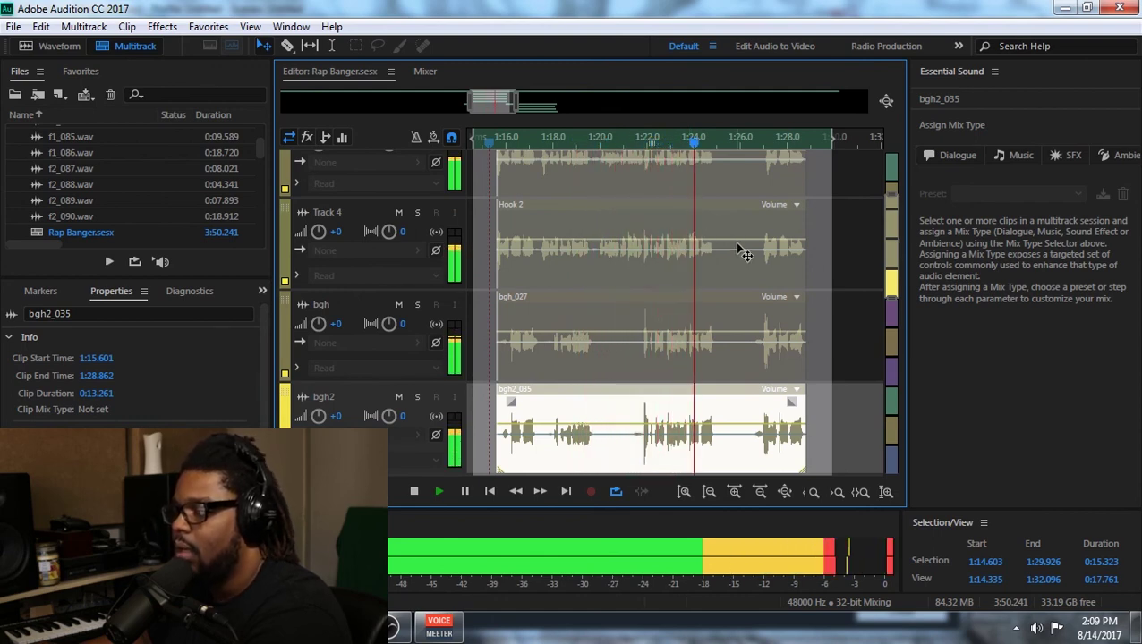
{"action": "key", "text": "space"}
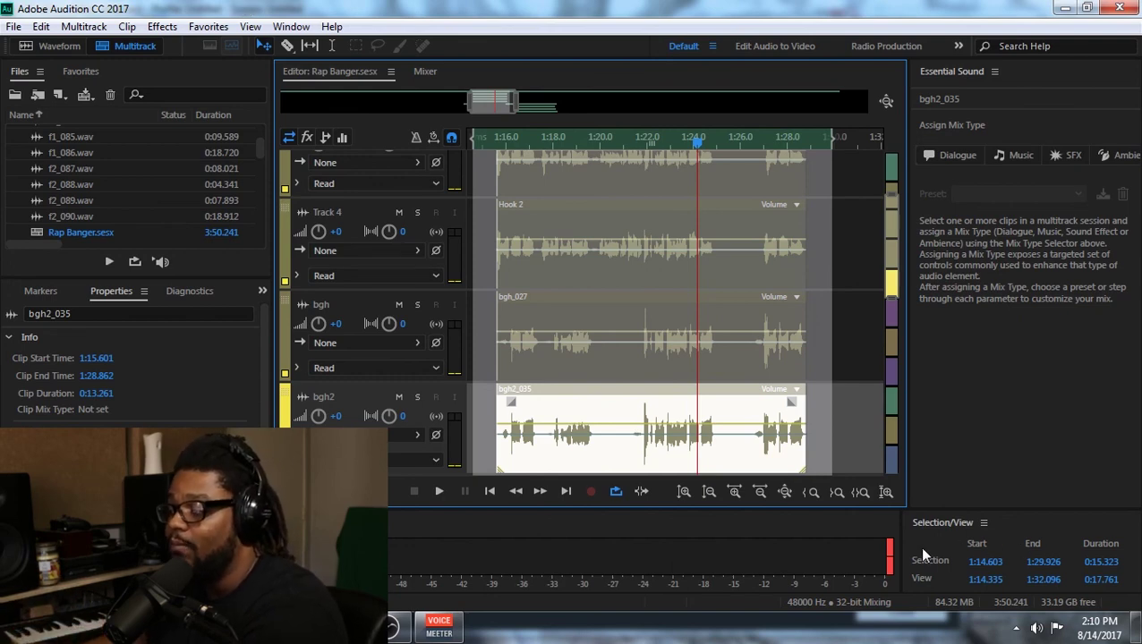
{"action": "left_click", "coordinate": [889, 552]}
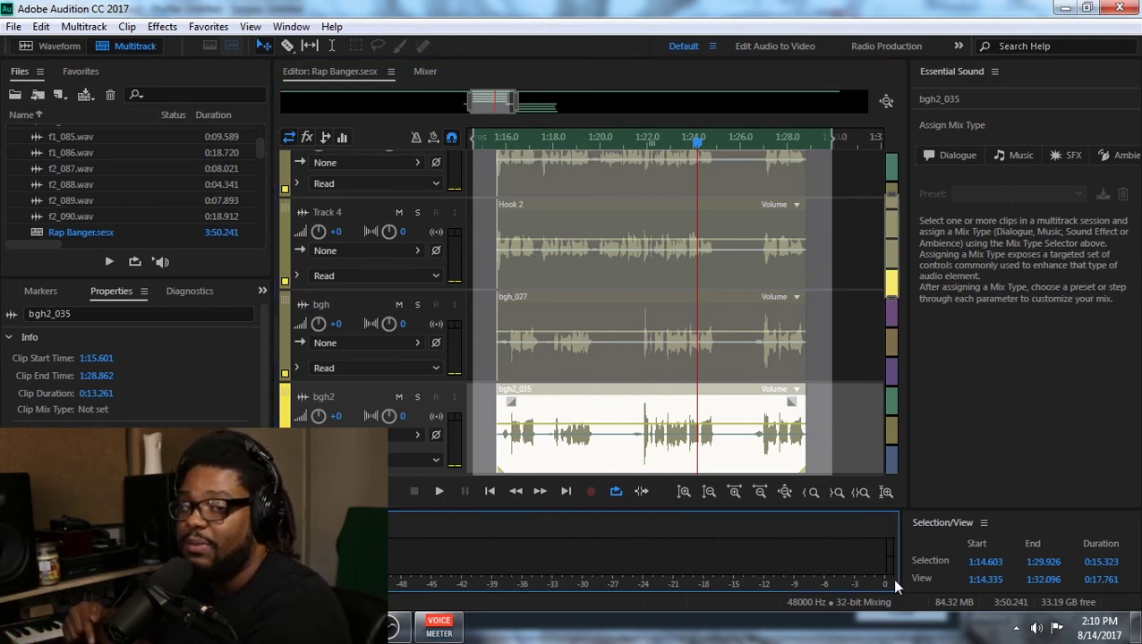